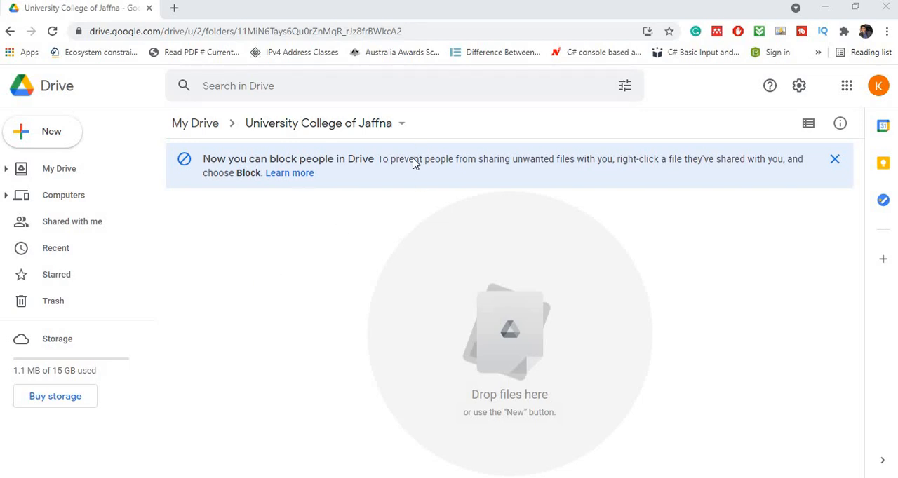
- Create a new Google Docs document in the University College of Jaffna folder and dismiss the citations tip
right_click(314, 252)
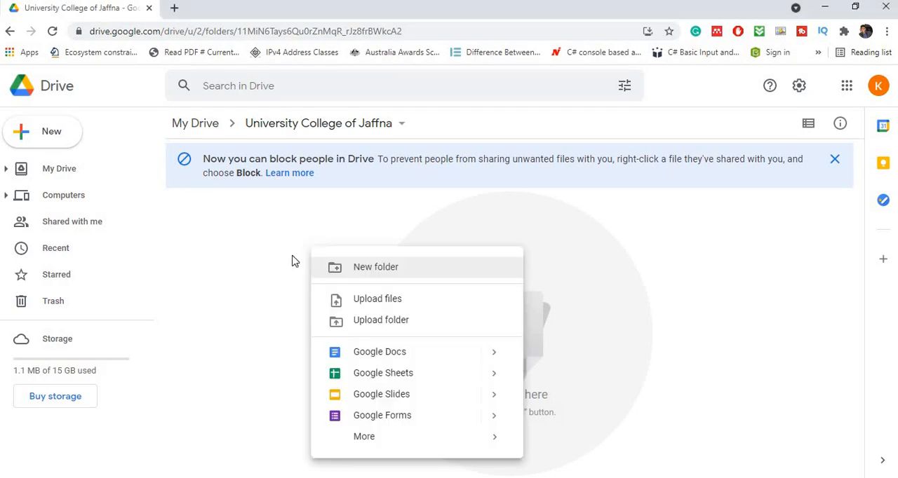
left_click(392, 364)
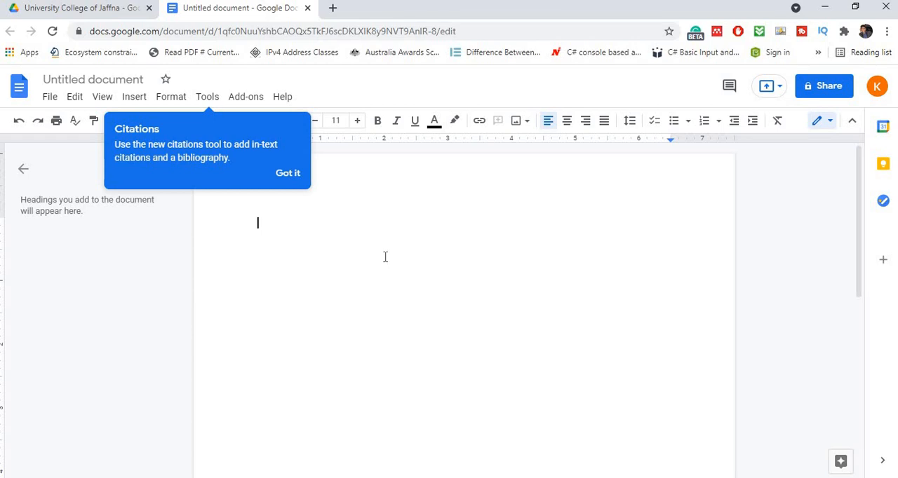
left_click(284, 173)
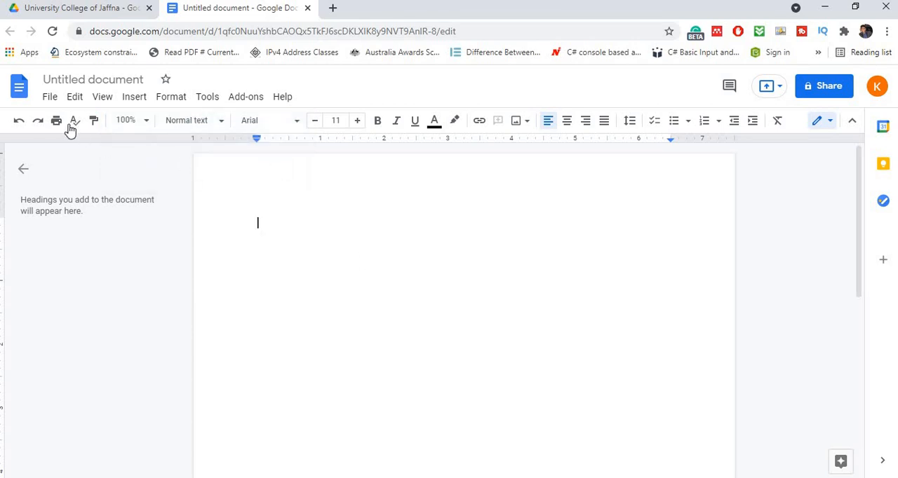
- Rename the untitled document as "Learnwiththiru Google Doc 01"
left_click(73, 75)
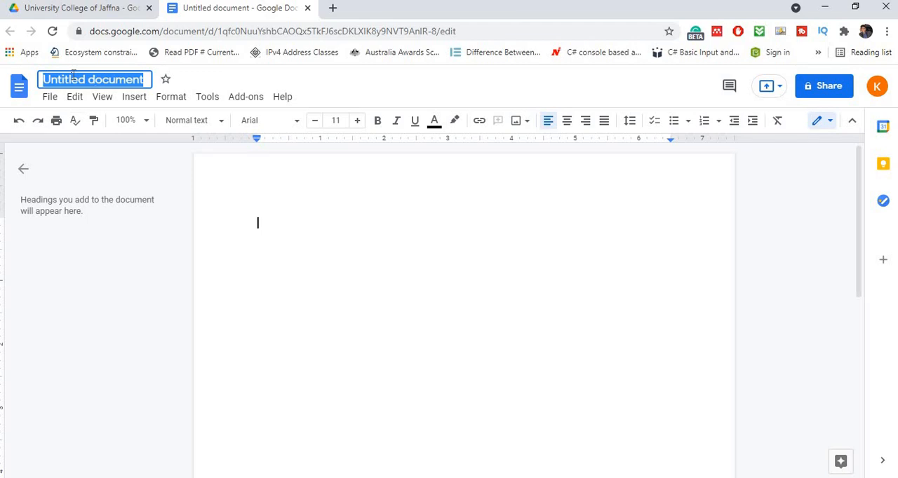
type("Lea")
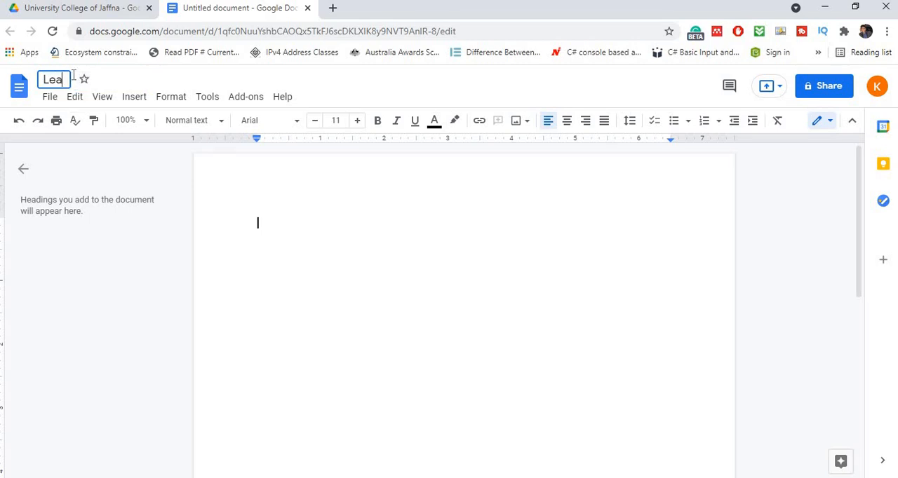
type("rnwithth")
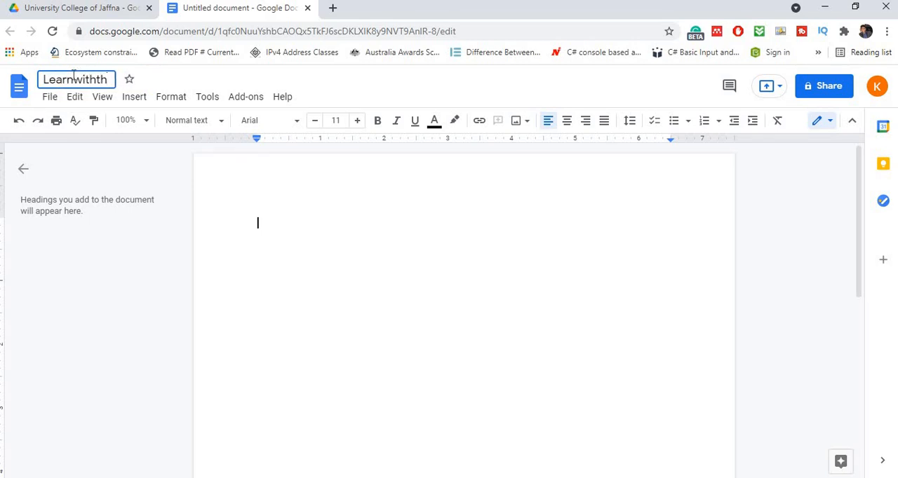
type("iru Goo")
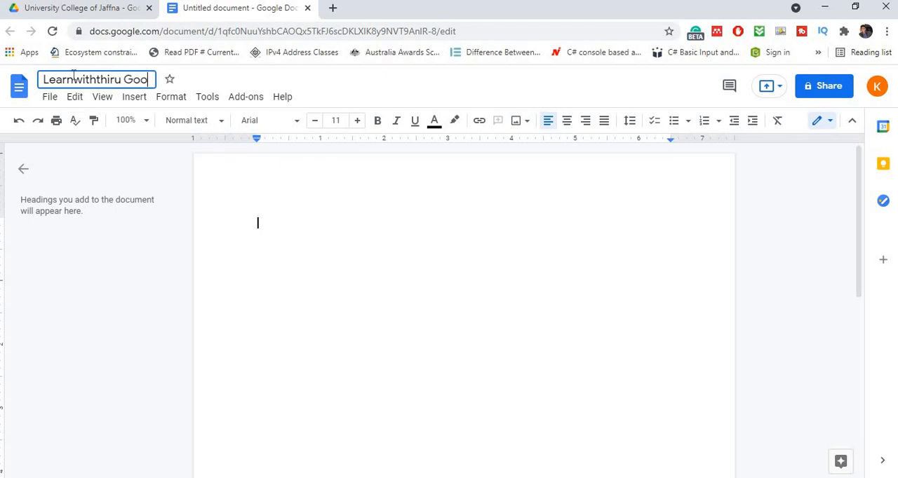
type("gle Doc ")
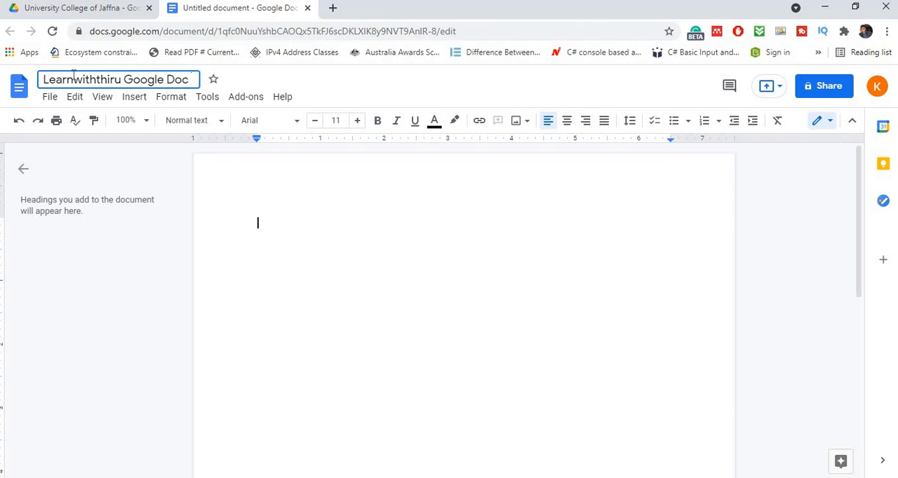
type("01")
key("Return")
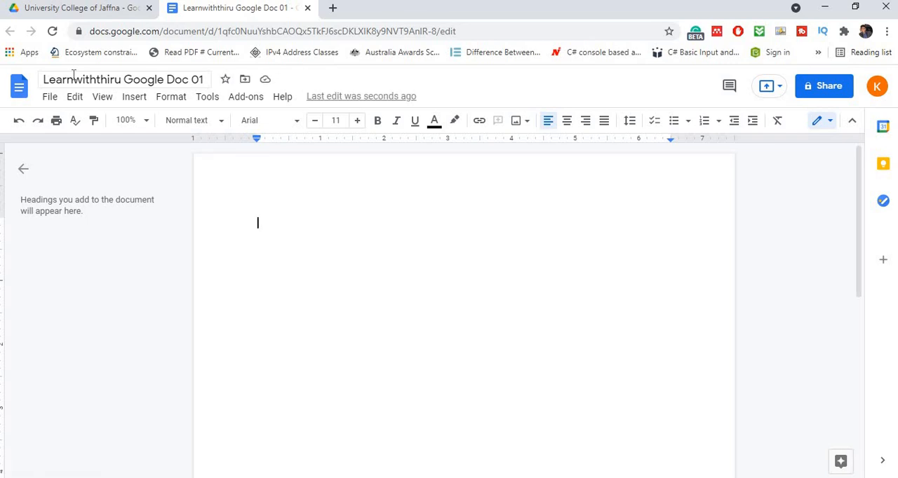
- Check the renamed document in its Google Drive folder and return to the document
left_click(104, 8)
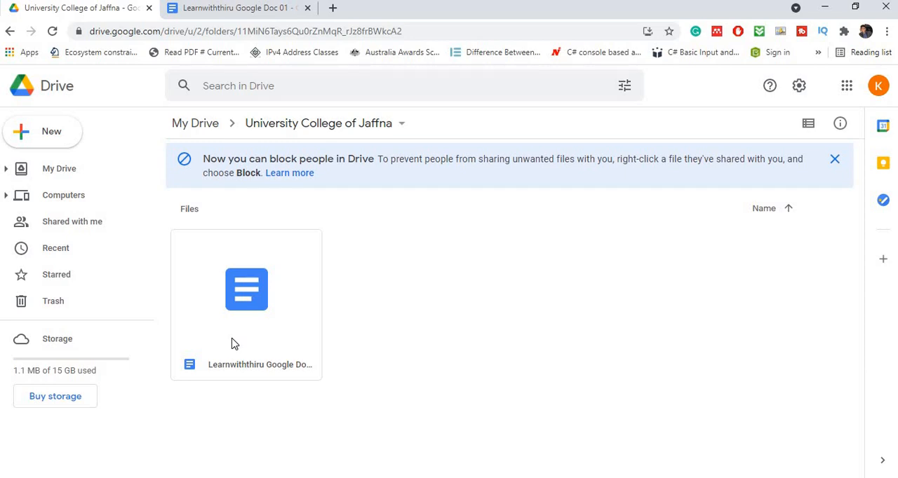
left_click(220, 9)
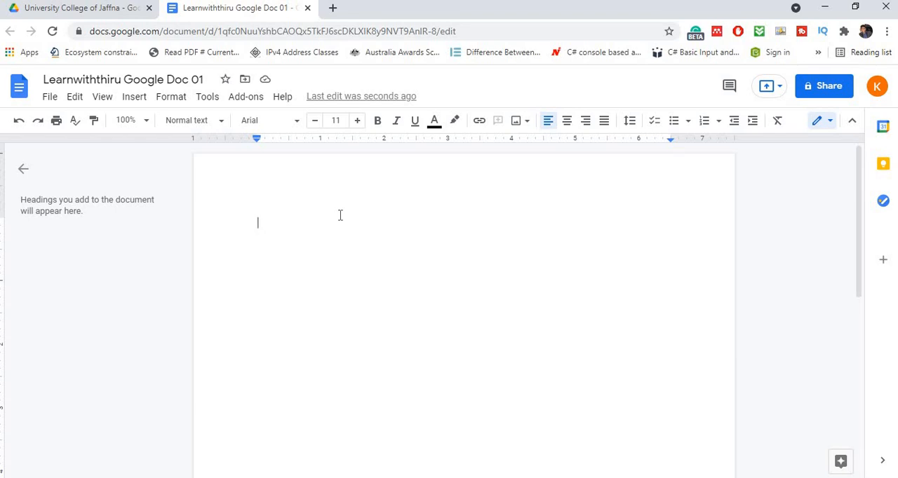
- Open the document's sharing settings, copy its link, and change link access to Anyone with the link
left_click(52, 97)
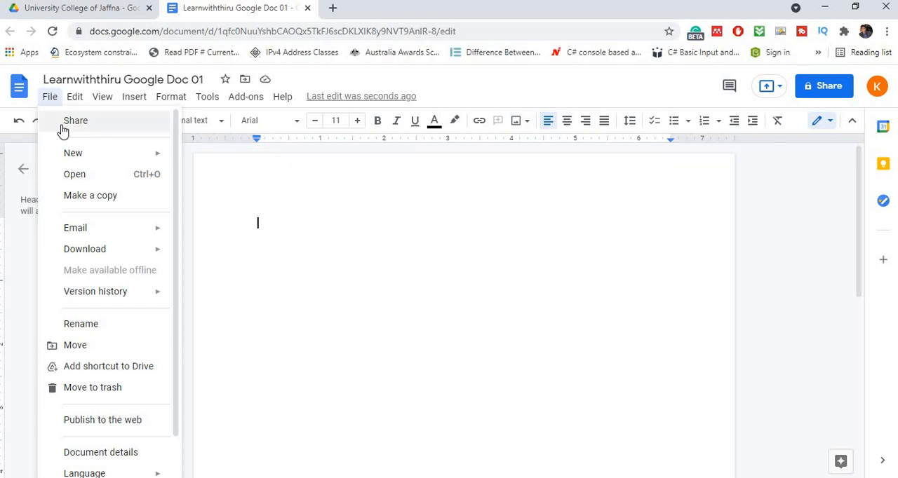
left_click(70, 122)
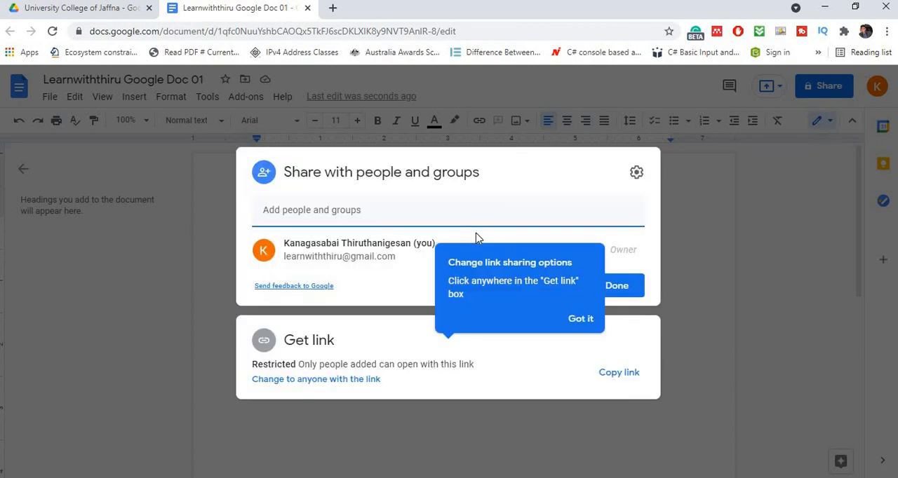
left_click(581, 325)
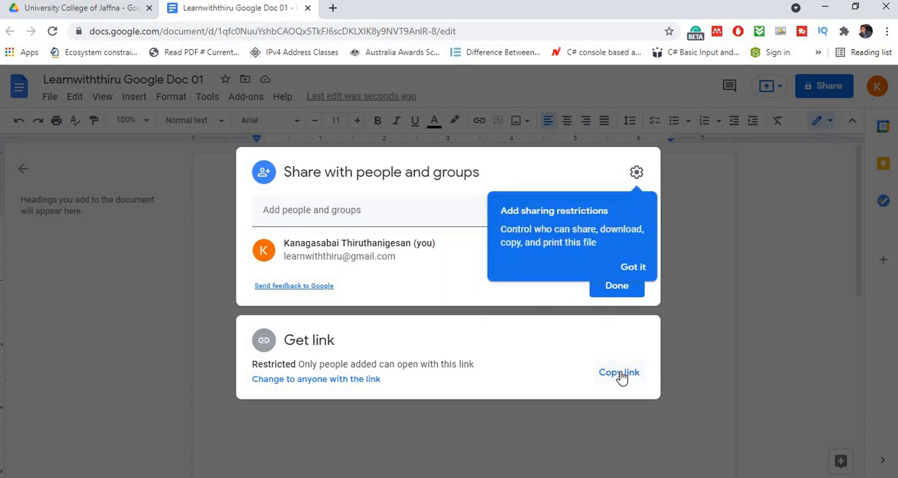
left_click(626, 270)
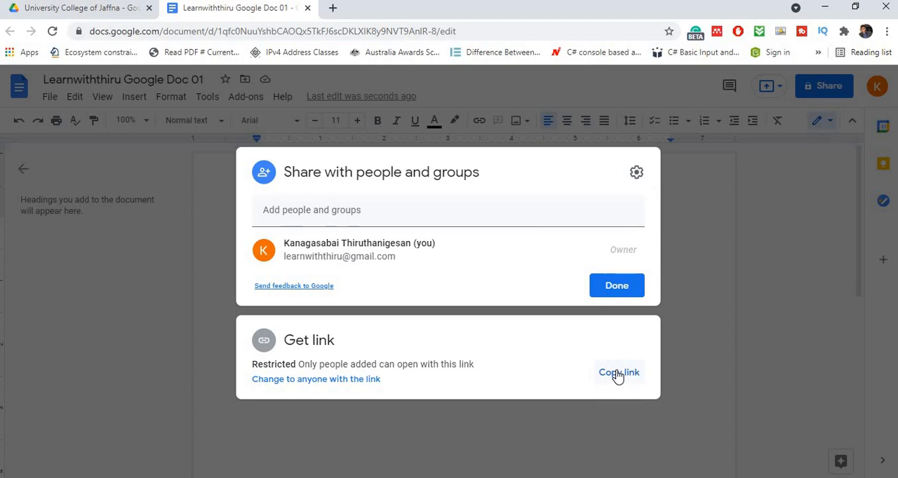
left_click(616, 376)
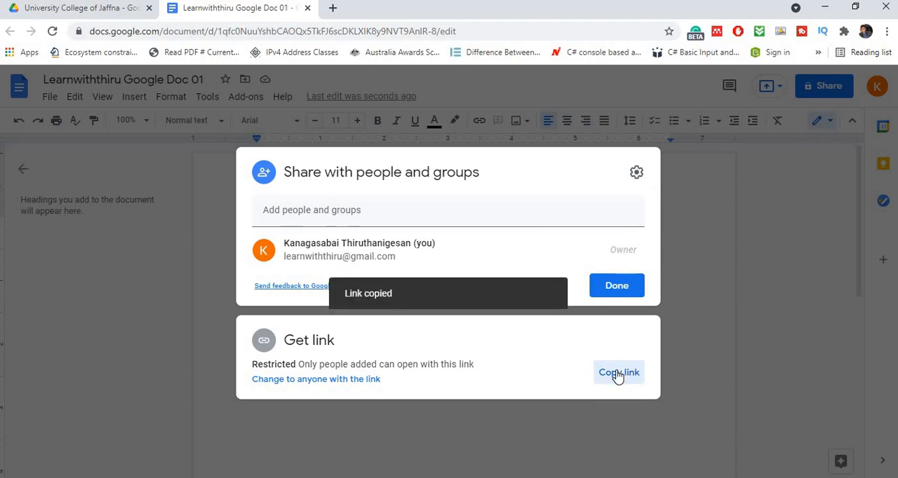
left_click(312, 380)
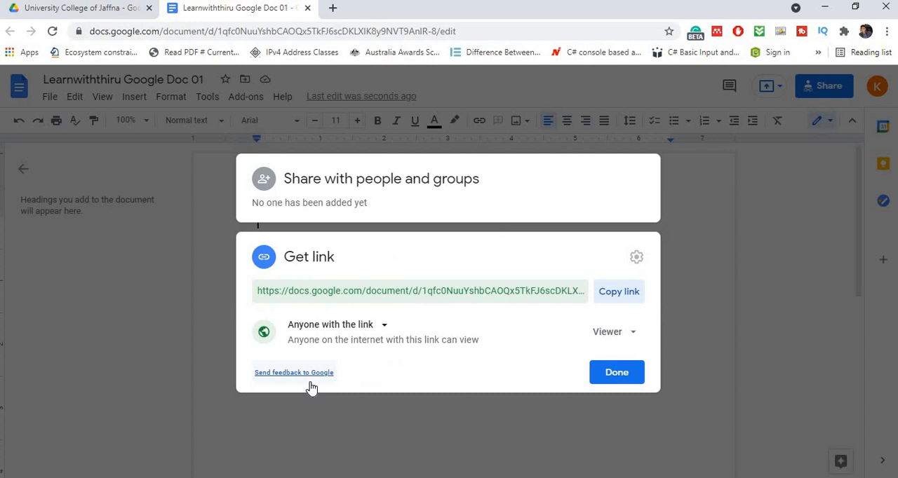
- Review the link's access and role options, and close the sharing settings
left_click(385, 326)
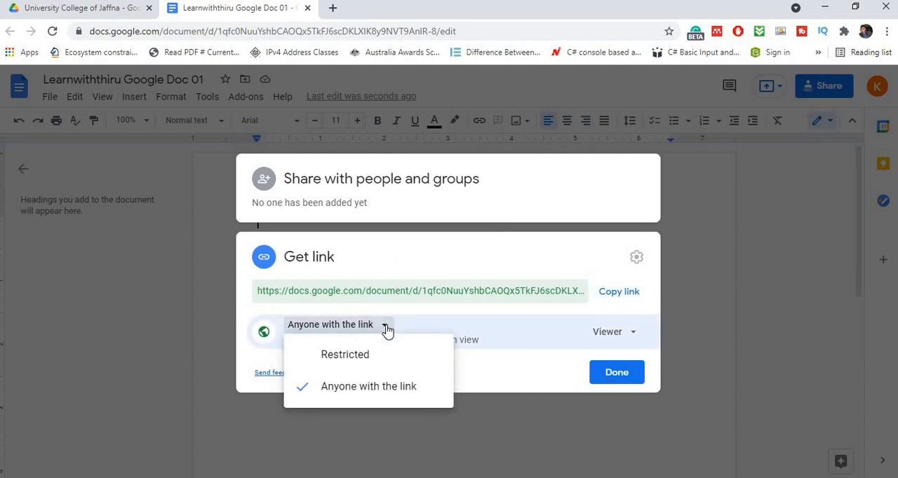
left_click(629, 334)
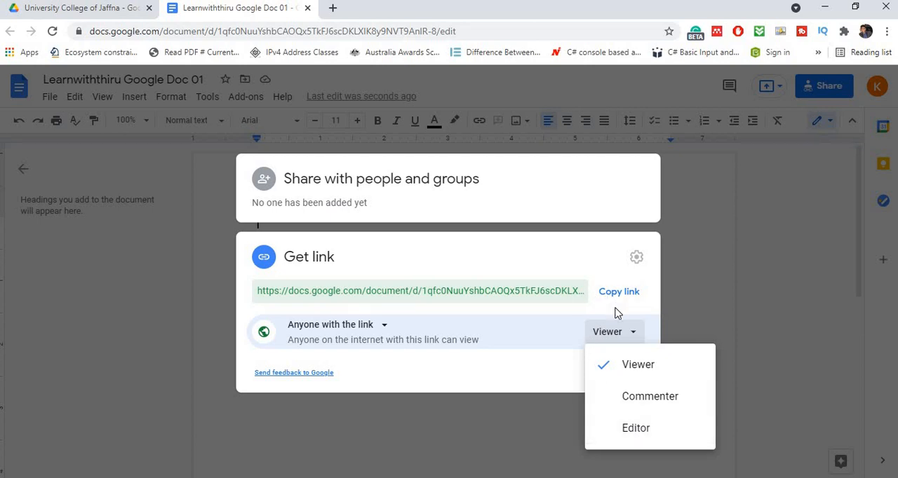
left_click(694, 272)
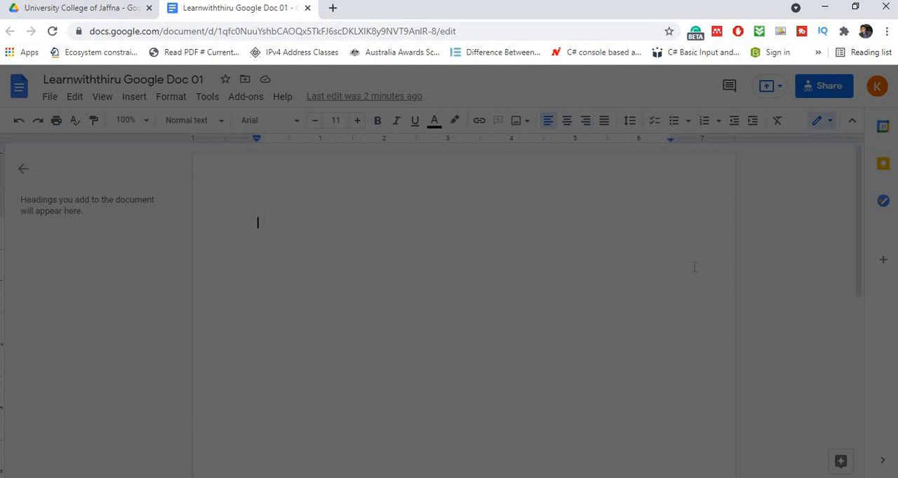
- Reopen the document's sharing settings and add the suggested contact's e-mail as a recipient
left_click(58, 103)
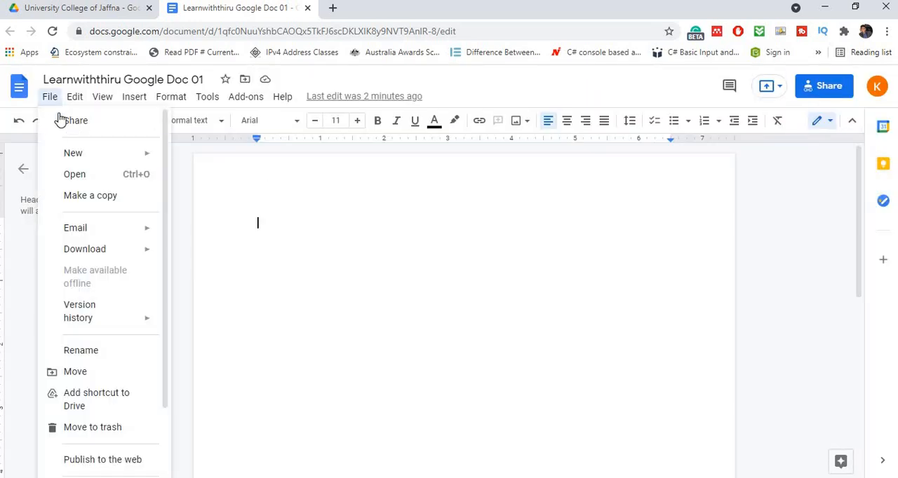
left_click(61, 118)
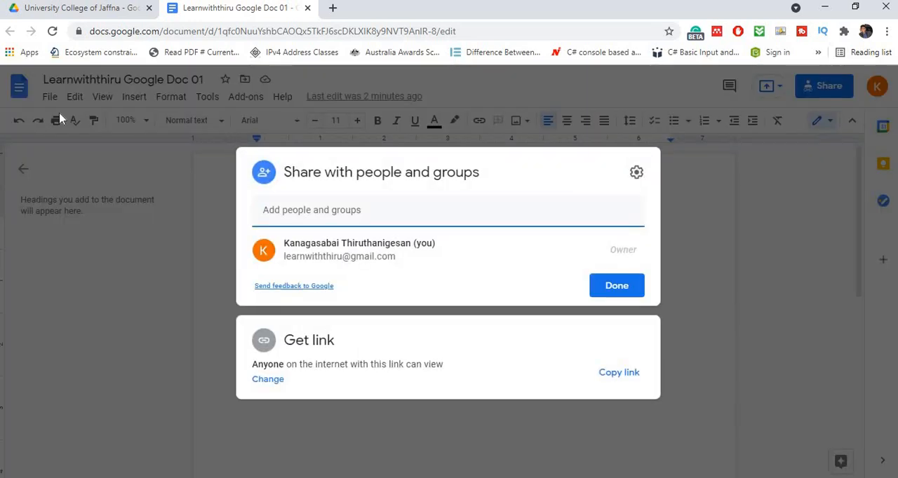
left_click(296, 214)
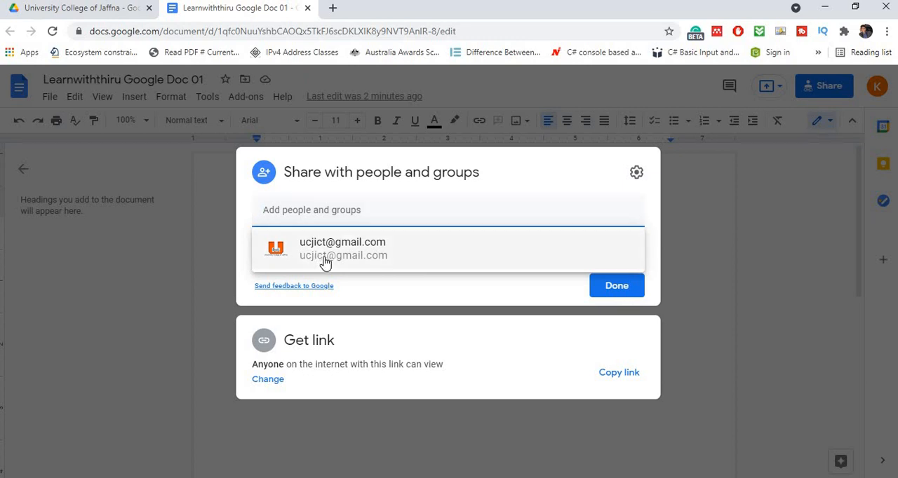
mouse_move(325, 263)
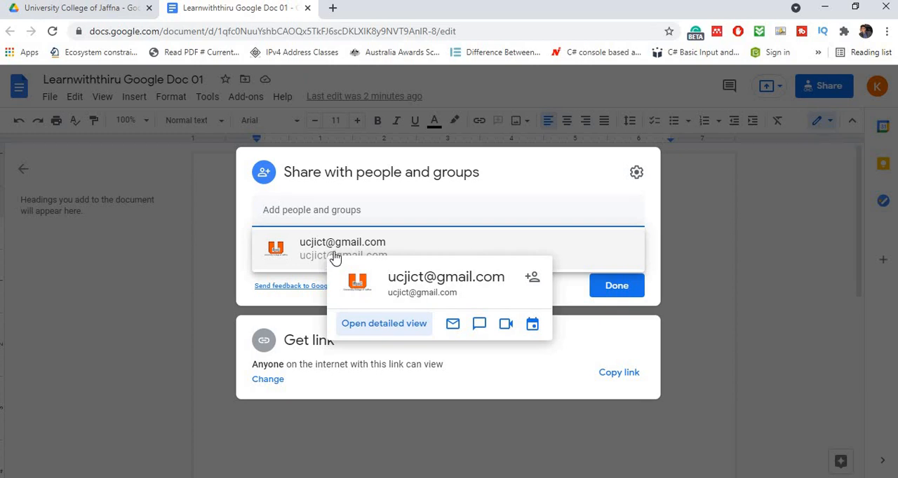
left_click(335, 254)
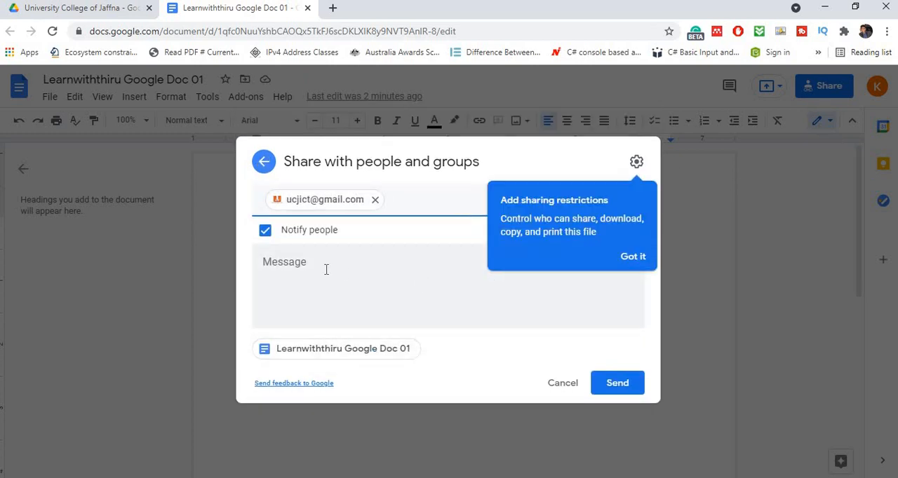
- Write the message "This document i shared with you" and send the sharing invitation to the contact
left_click(326, 268)
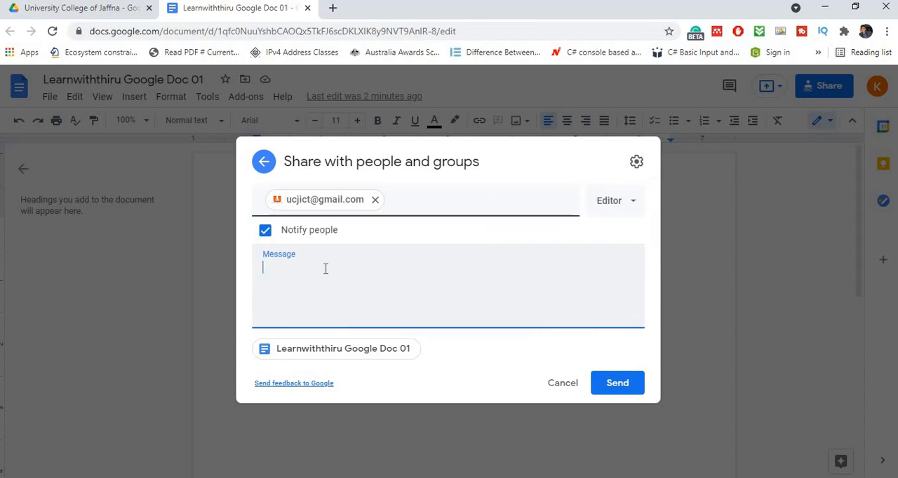
type("This document i ")
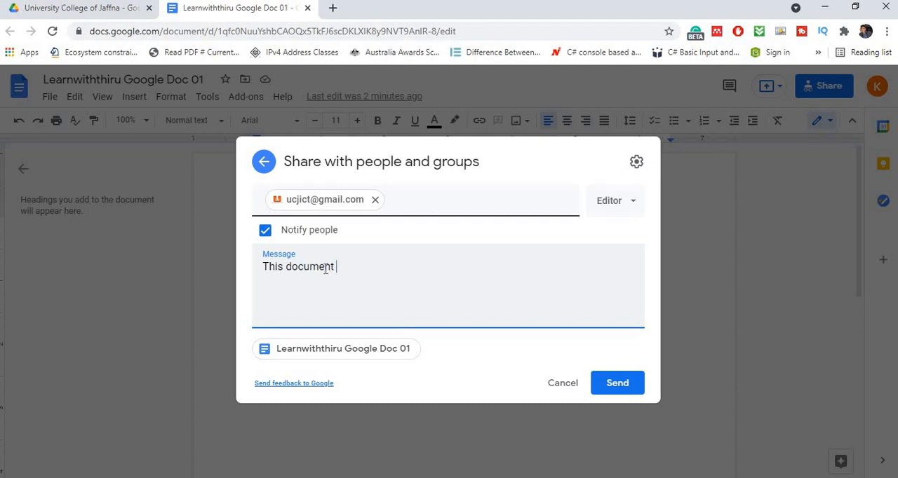
type("shared with you")
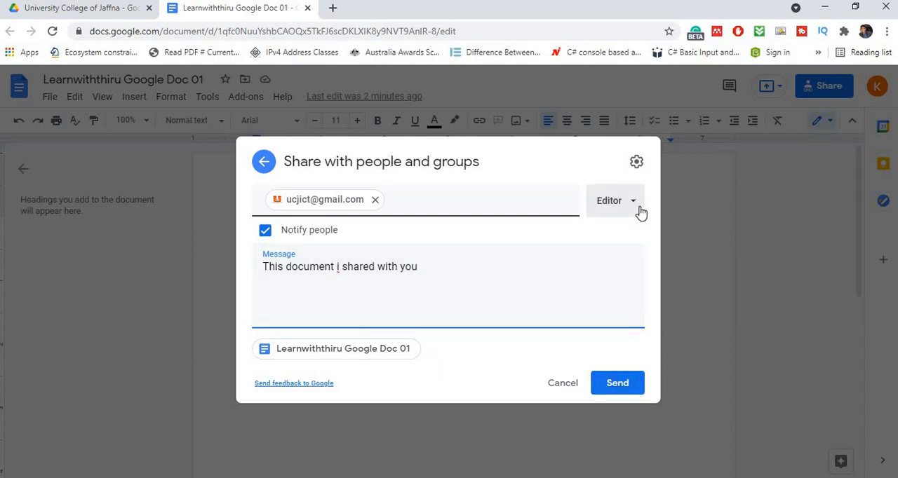
left_click(618, 383)
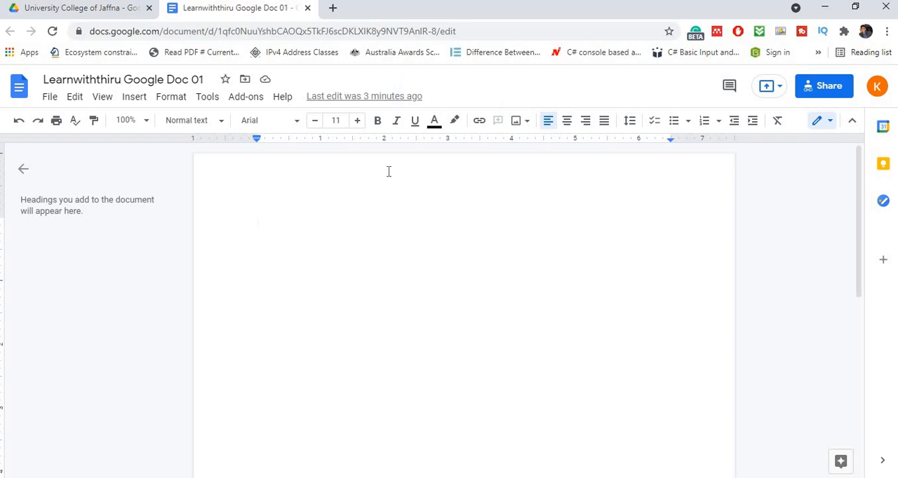
- Remove the invited collaborator from the document's sharing settings and save the change
left_click(828, 88)
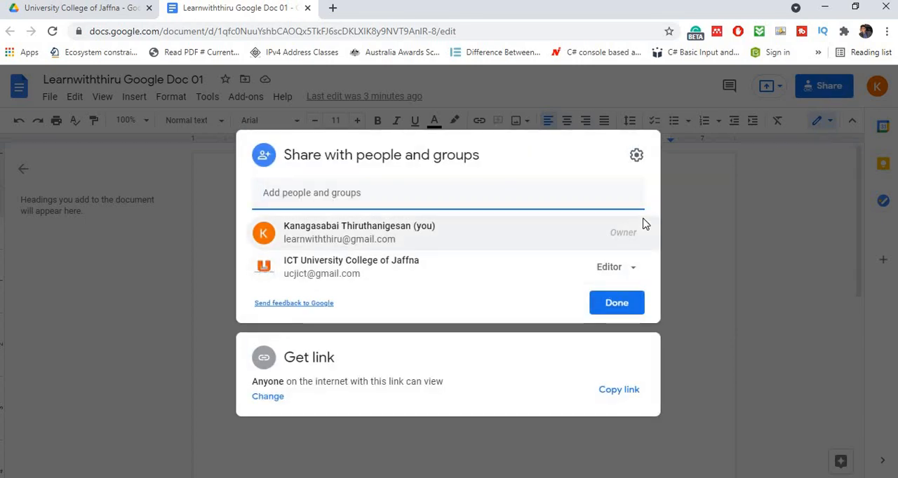
mouse_move(628, 257)
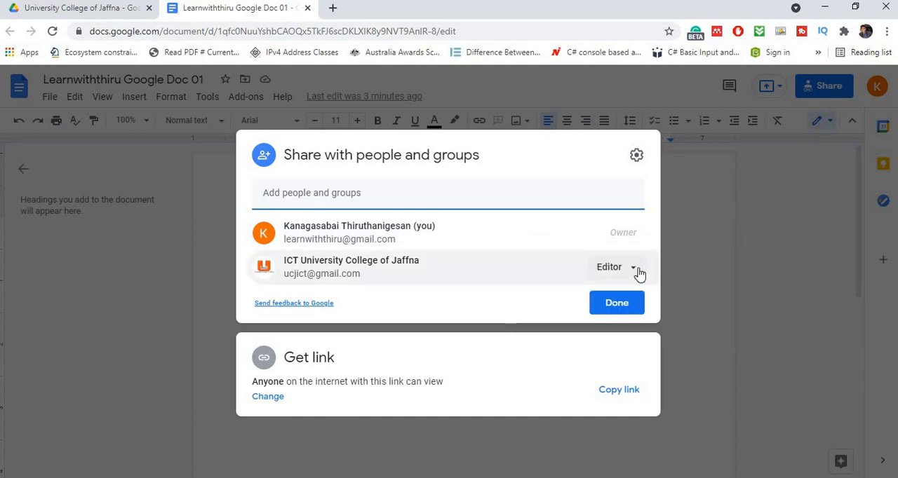
left_click(634, 269)
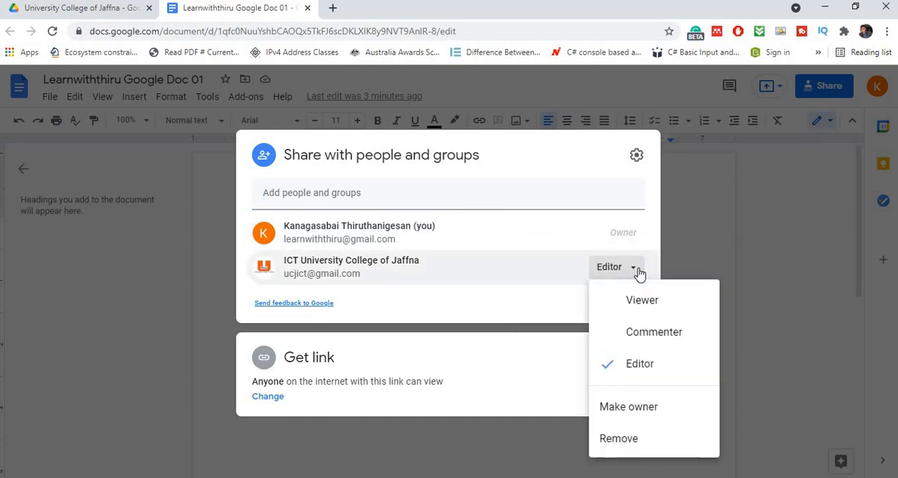
left_click(609, 442)
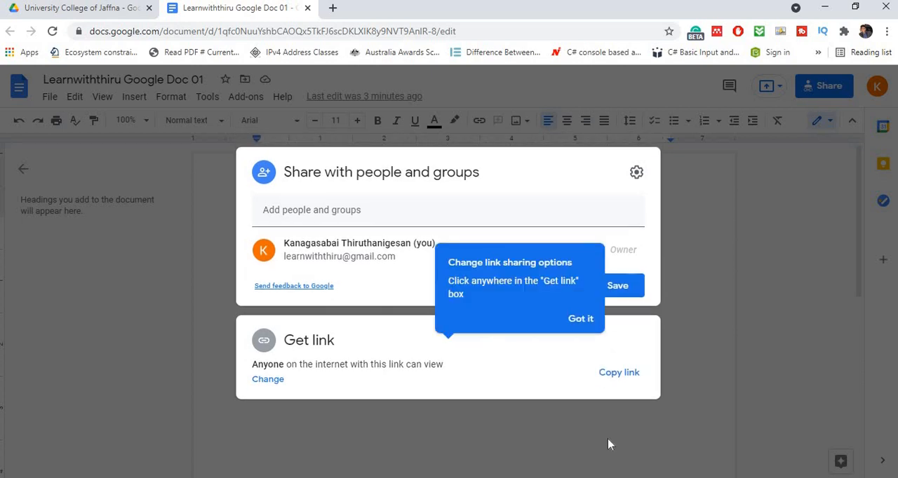
left_click(575, 319)
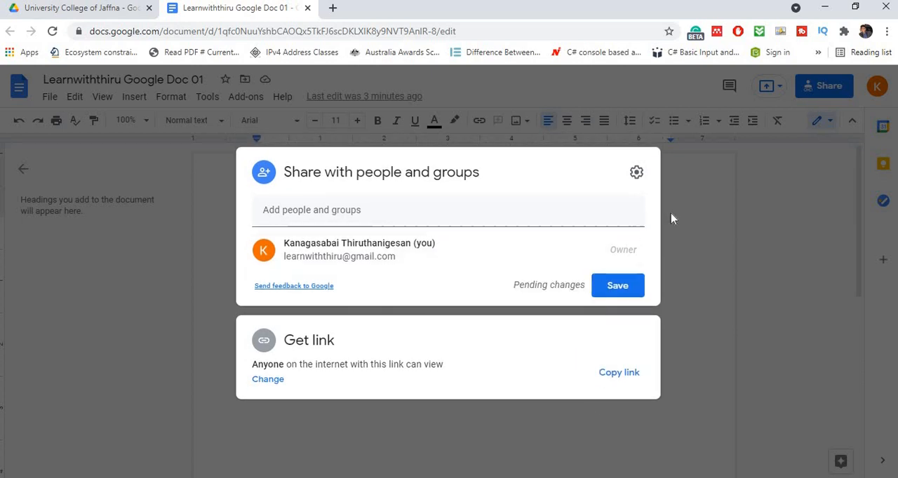
left_click(671, 218)
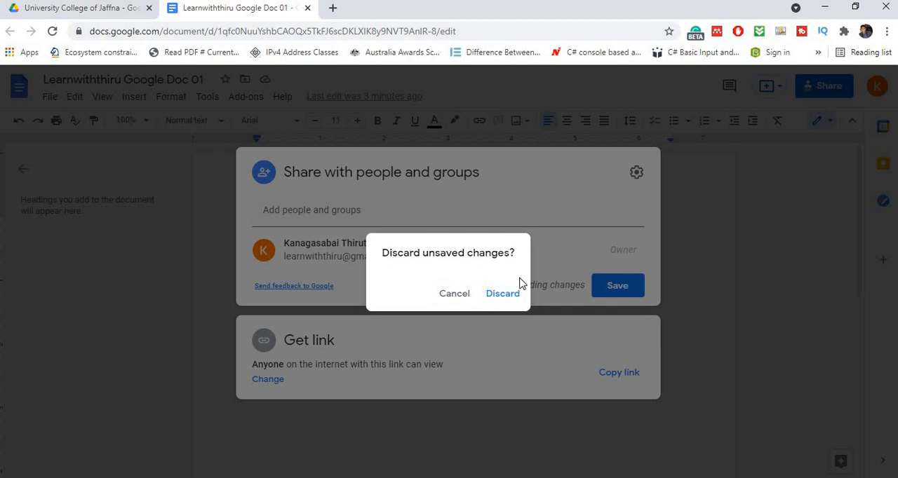
left_click(458, 297)
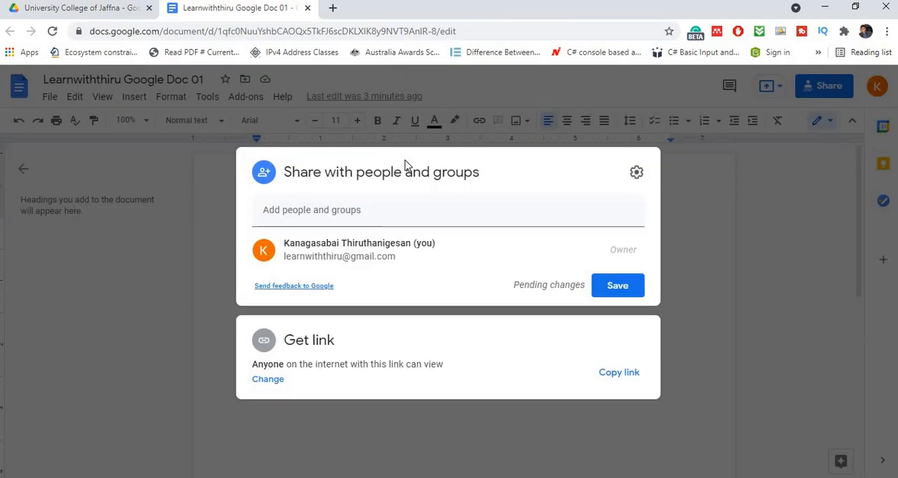
left_click(607, 289)
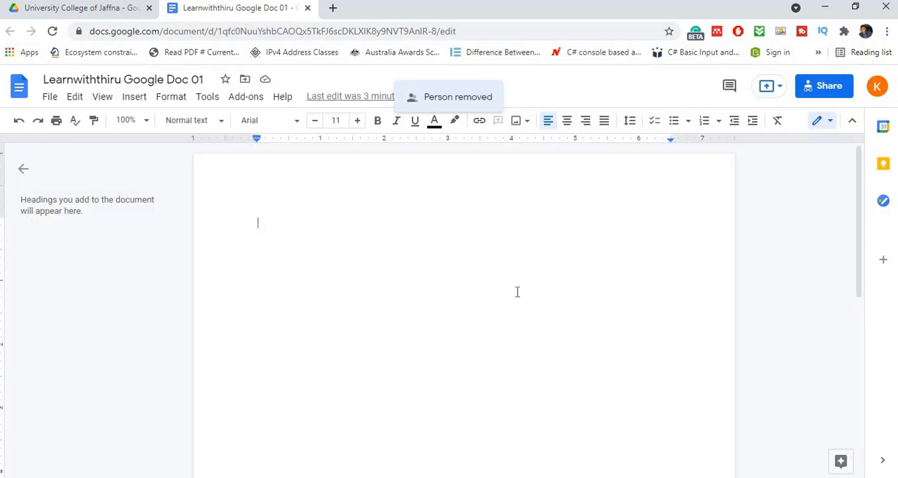
- Examine the document's file commands, including new, copy, e-mail, download formats, version history, publishing, language and page setup
left_click(49, 98)
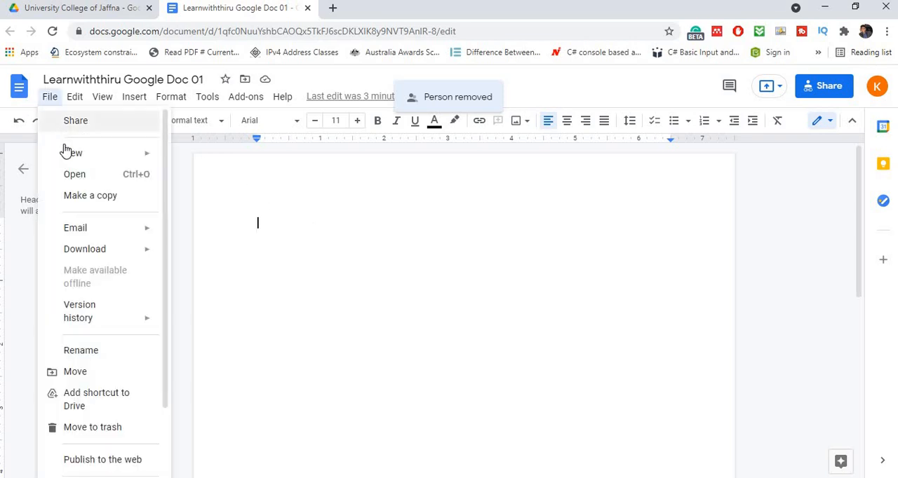
mouse_move(68, 158)
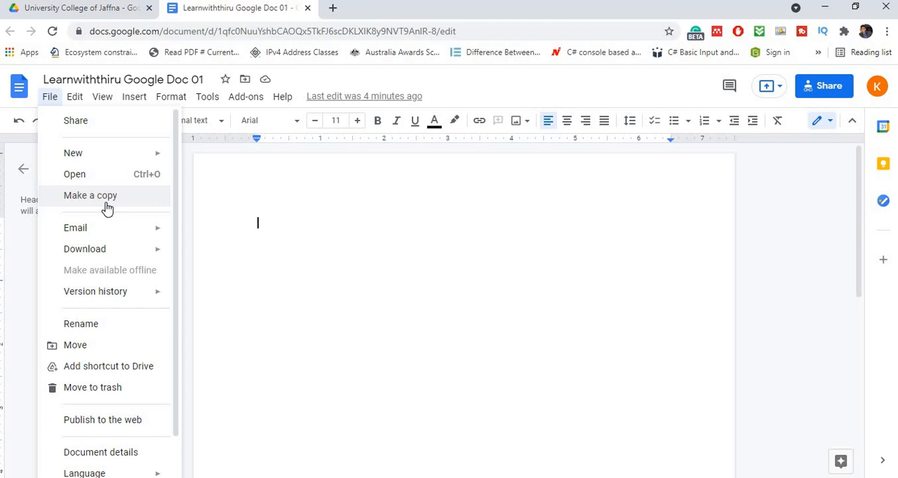
mouse_move(121, 231)
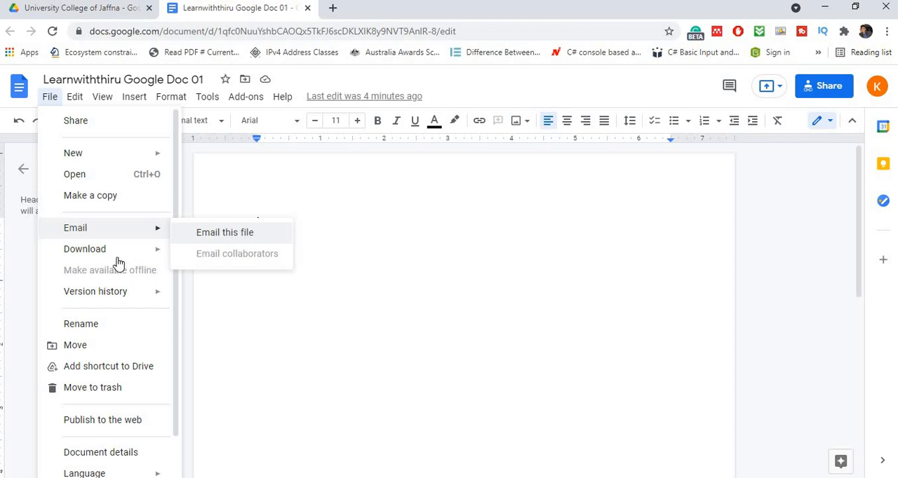
mouse_move(117, 258)
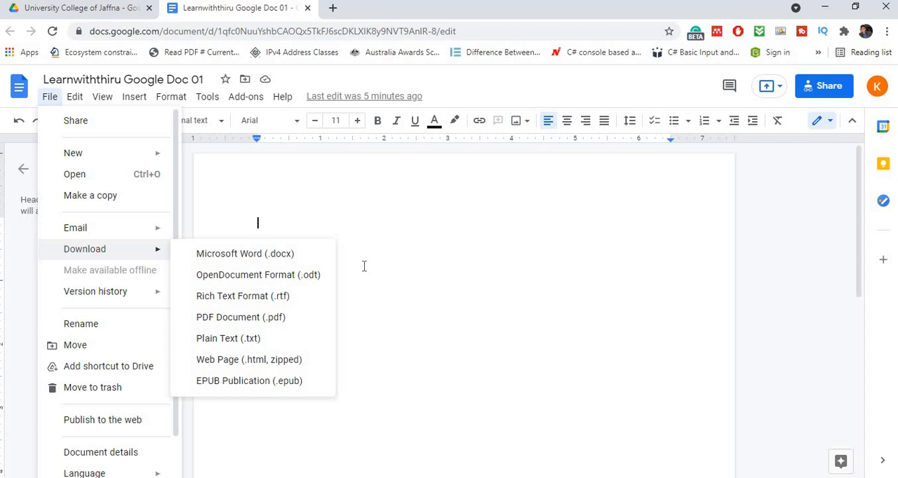
mouse_move(114, 294)
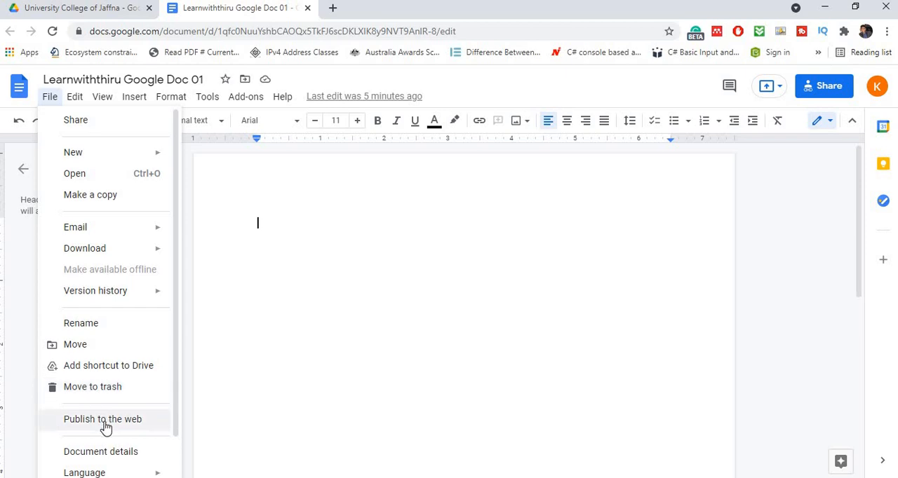
scroll(105, 426, "down", 1)
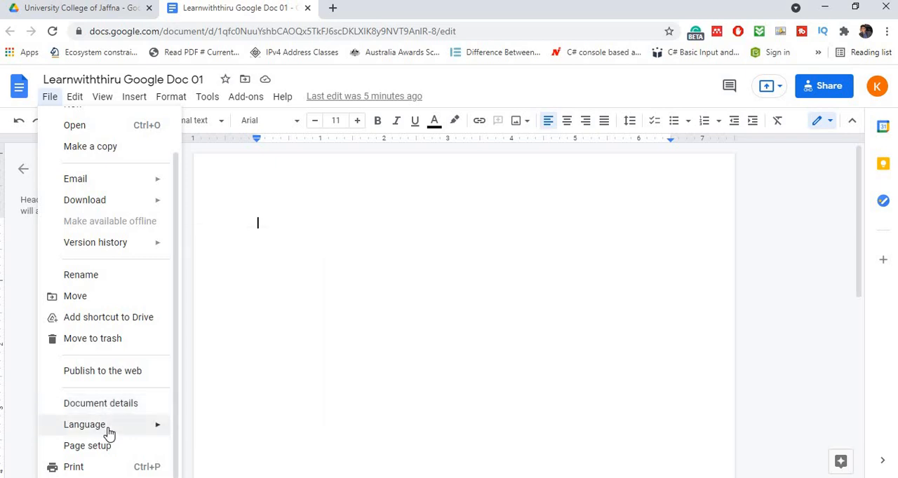
mouse_move(109, 434)
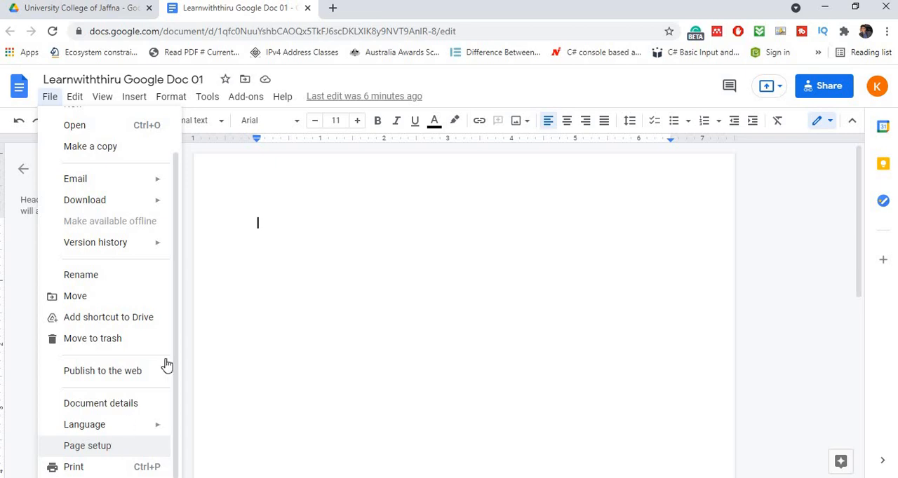
left_click(356, 284)
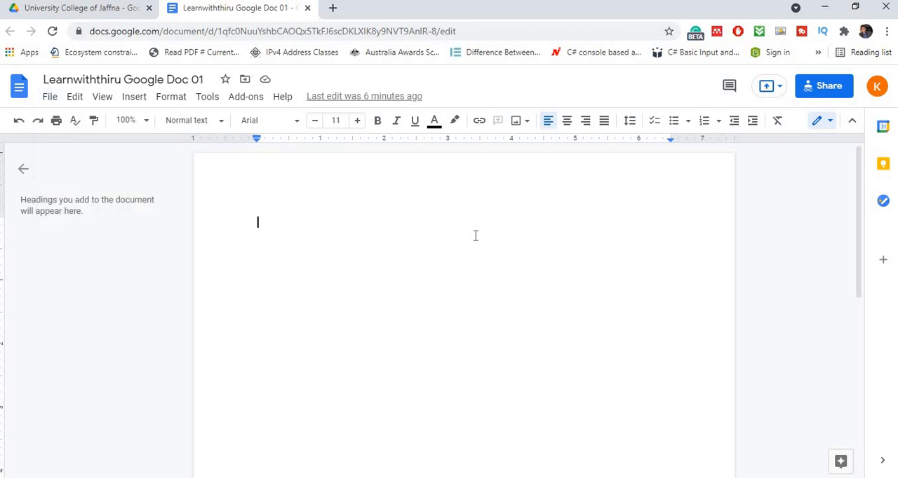
- Set the whole document's page orientation to Landscape and look over the page
scroll(469, 242, "down", 6)
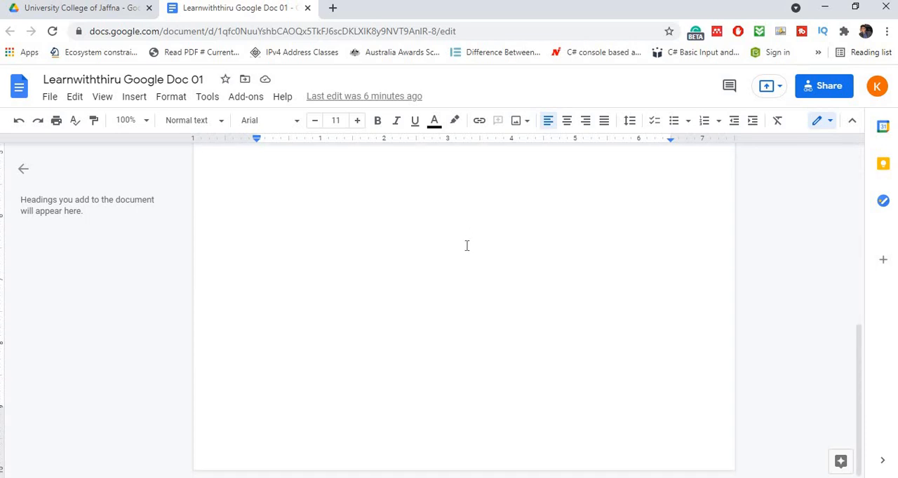
scroll(465, 245, "up", 6)
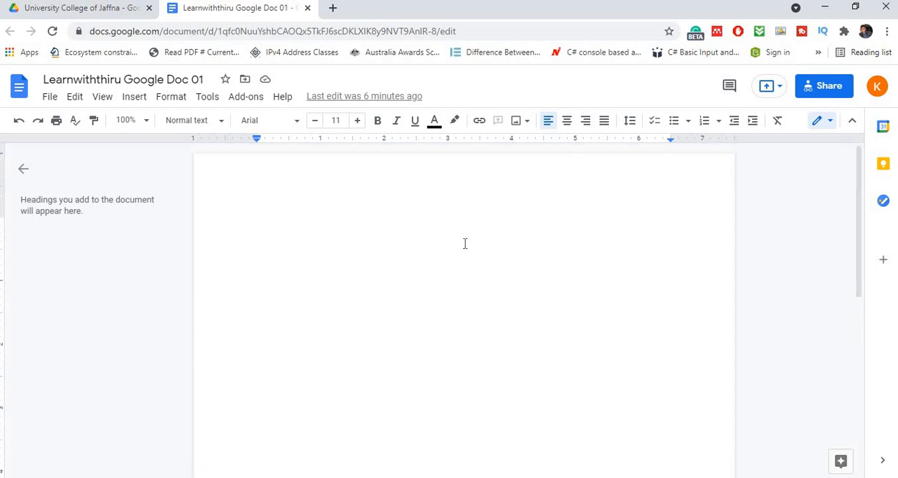
left_click(56, 99)
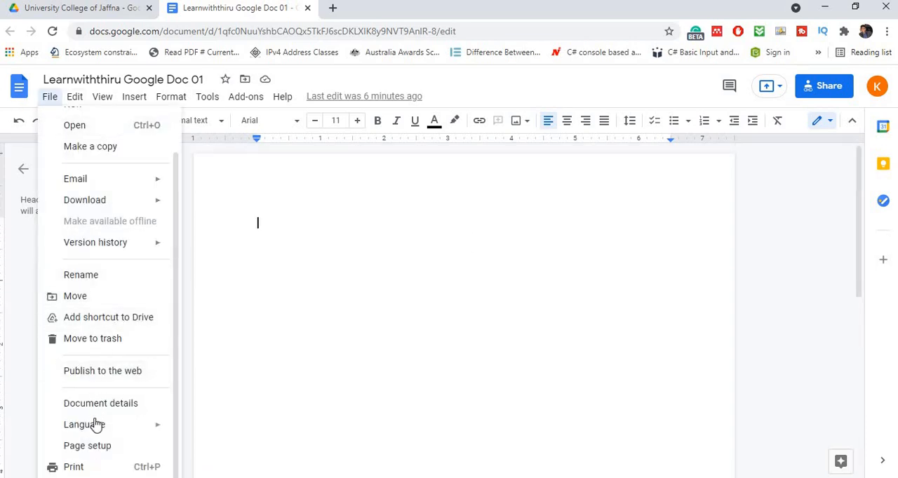
left_click(96, 447)
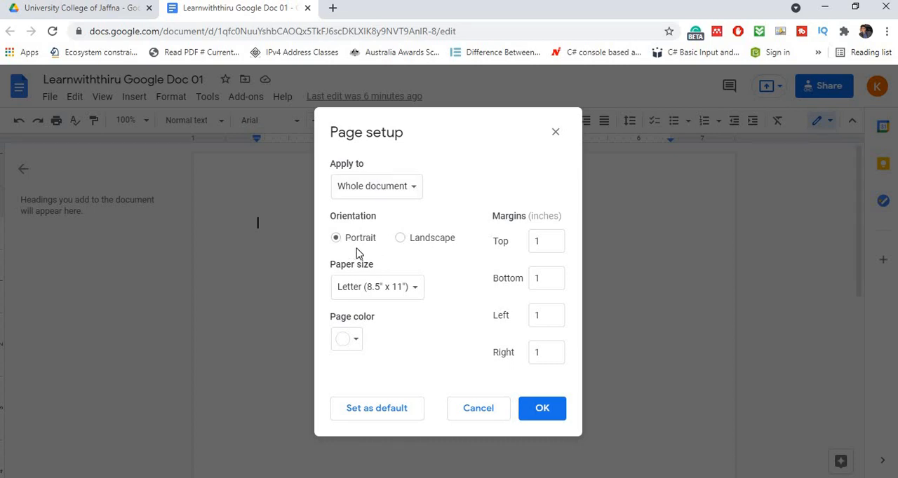
left_click(401, 239)
left_click(542, 409)
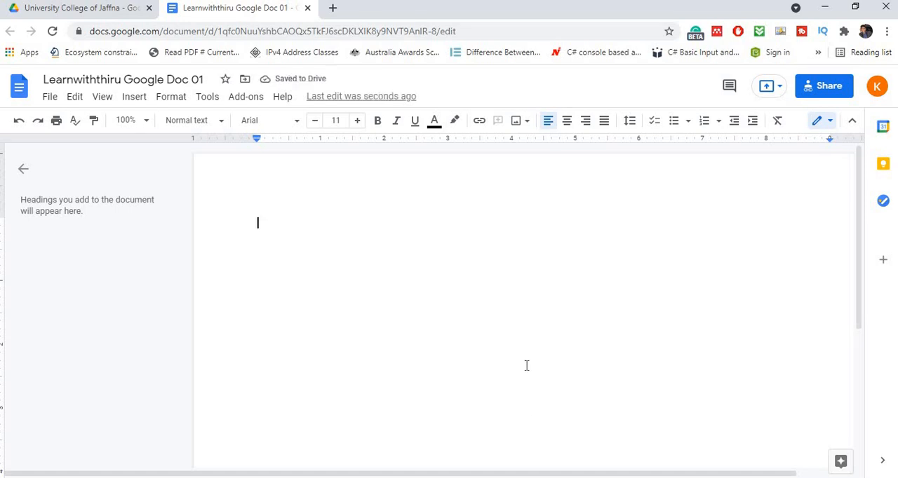
scroll(527, 365, "down", 1)
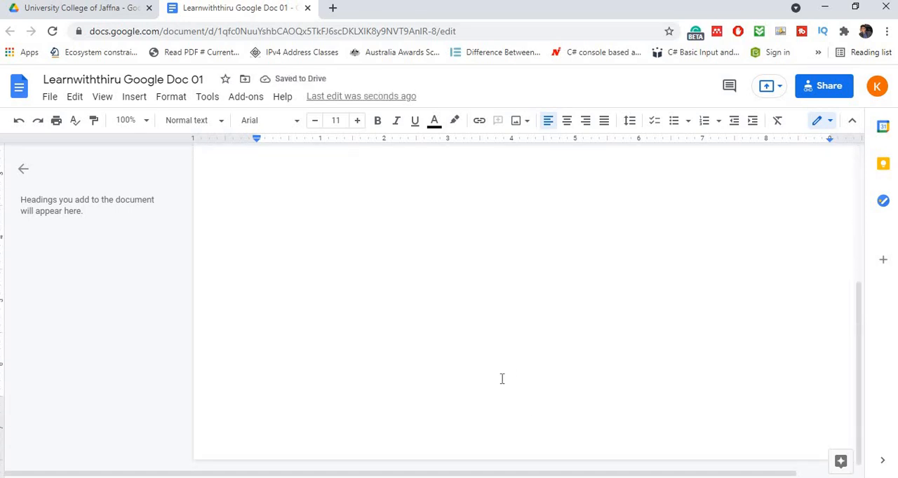
scroll(459, 411, "up", 1)
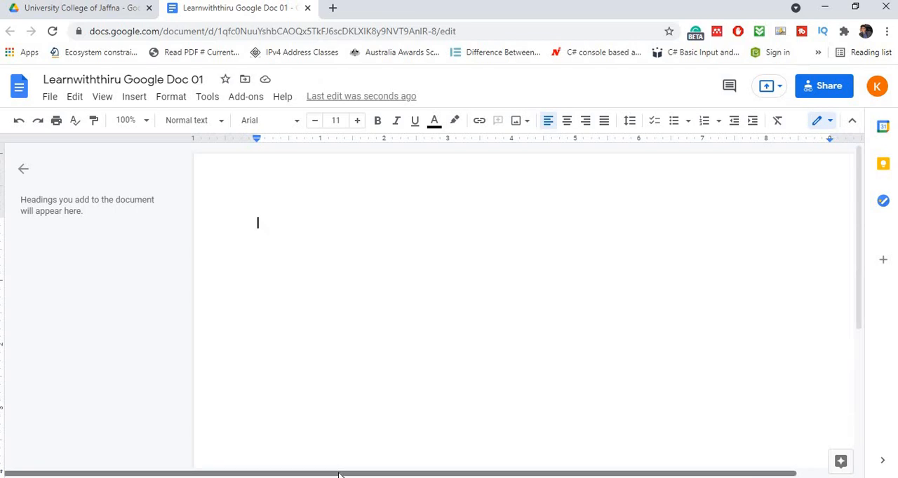
left_click_drag(339, 475, 199, 300)
- Set the whole document's page orientation to Portrait and its paper size to A4 (8.27" x 11.69")
left_click(56, 100)
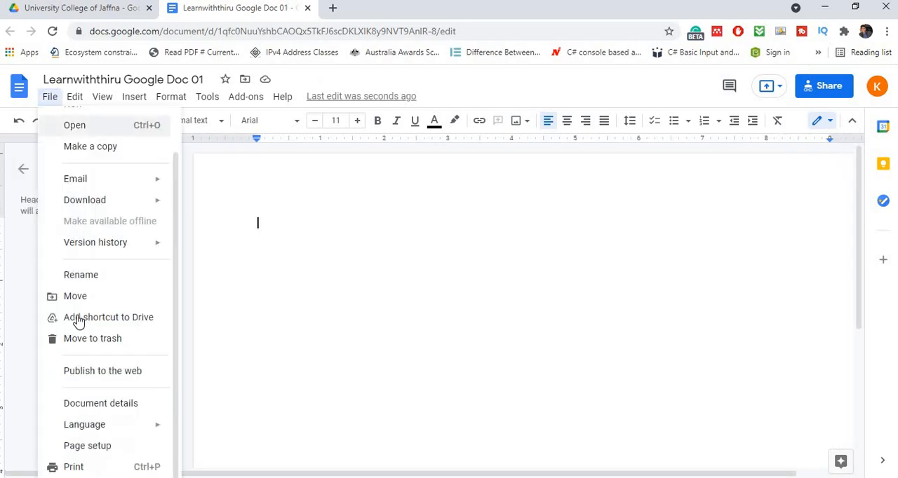
left_click(89, 447)
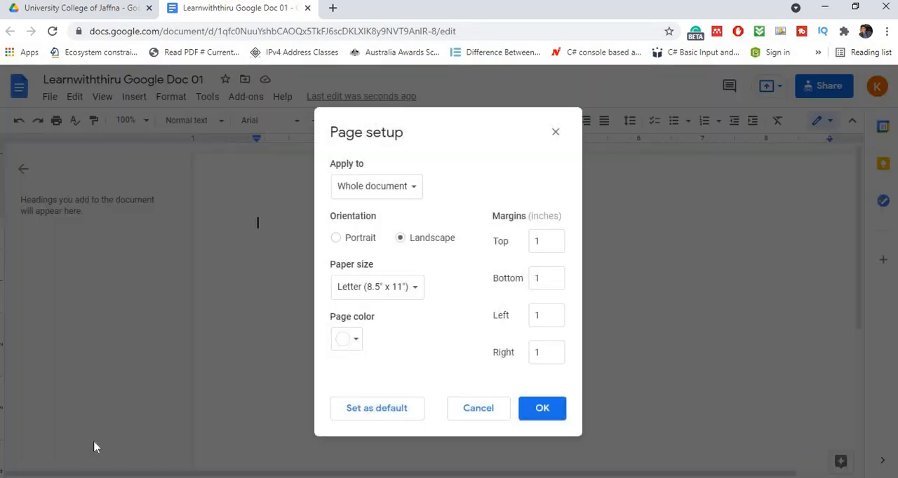
left_click(337, 239)
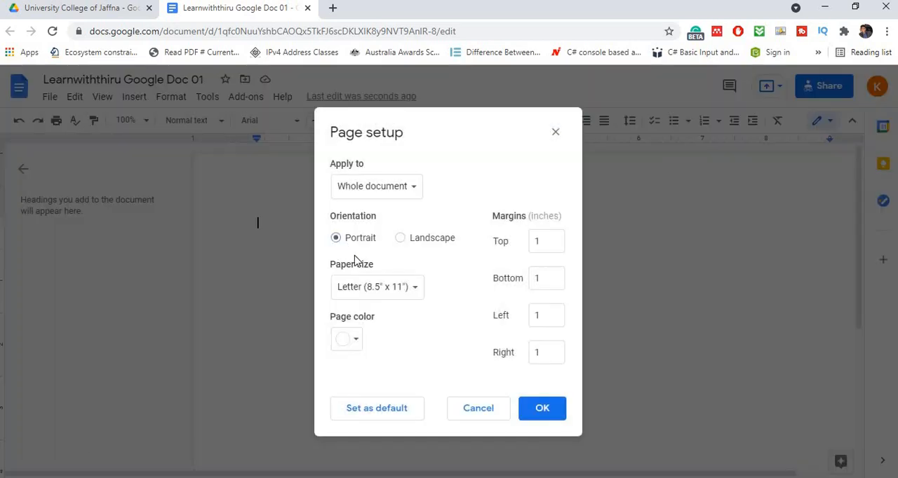
left_click(373, 291)
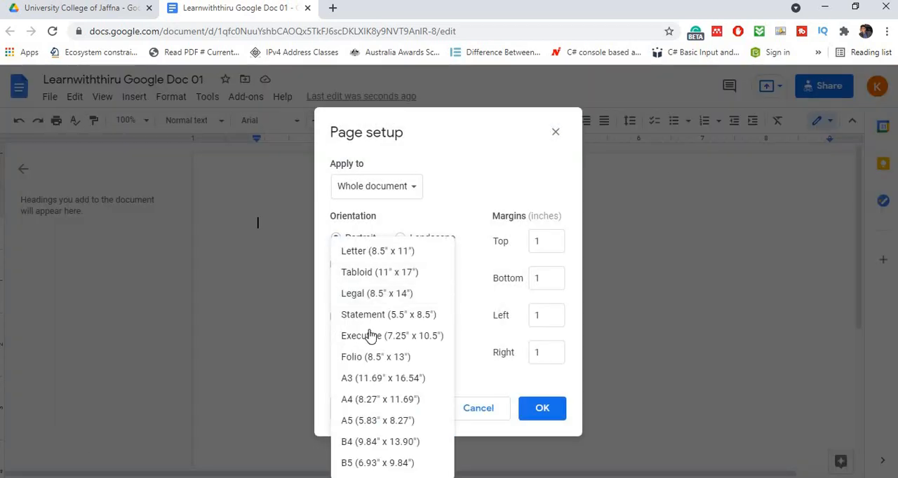
left_click(358, 400)
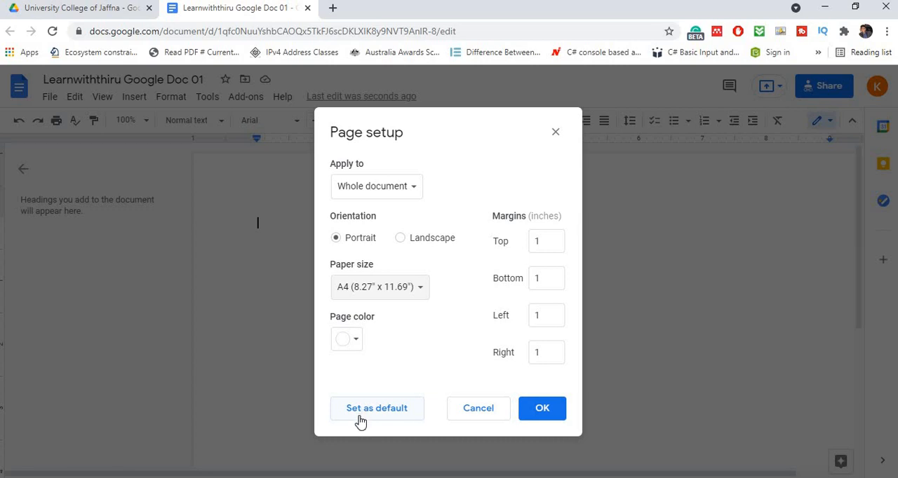
left_click(530, 411)
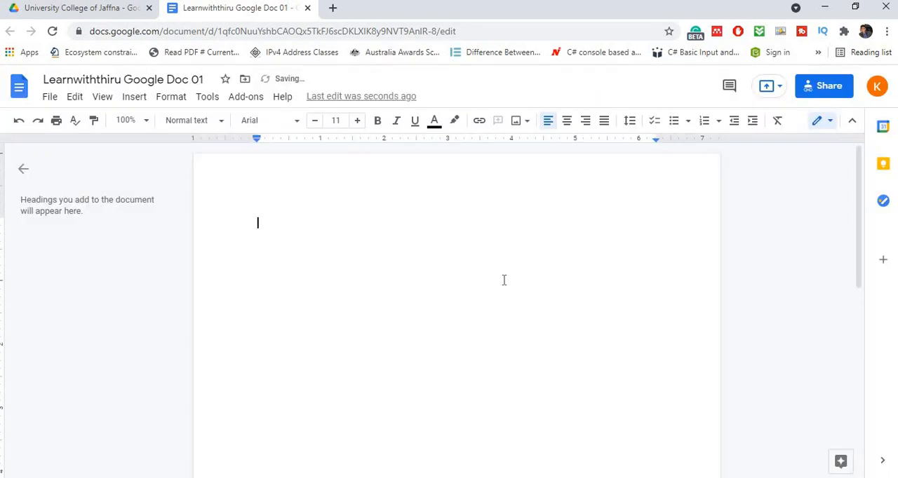
scroll(503, 278, "down", 5)
scroll(491, 274, "up", 5)
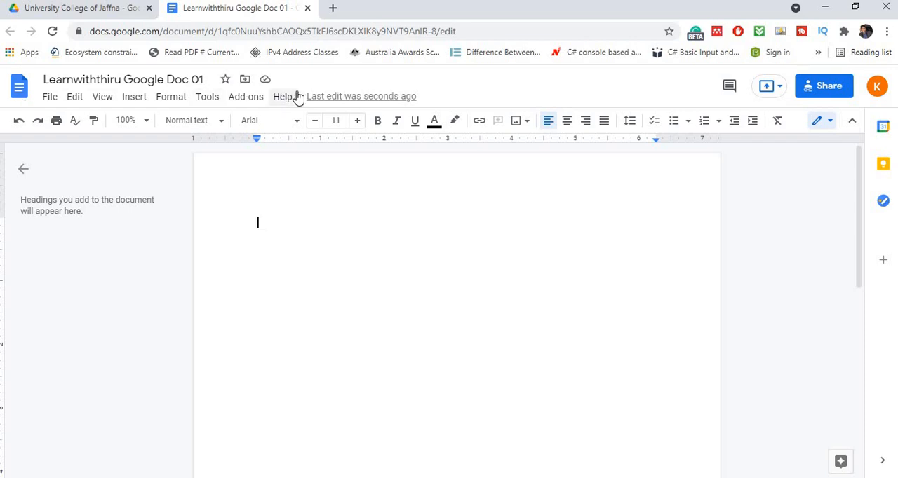
- Look over the editing commands, and write "Learn WIth thiru" on the document's first line
left_click(76, 98)
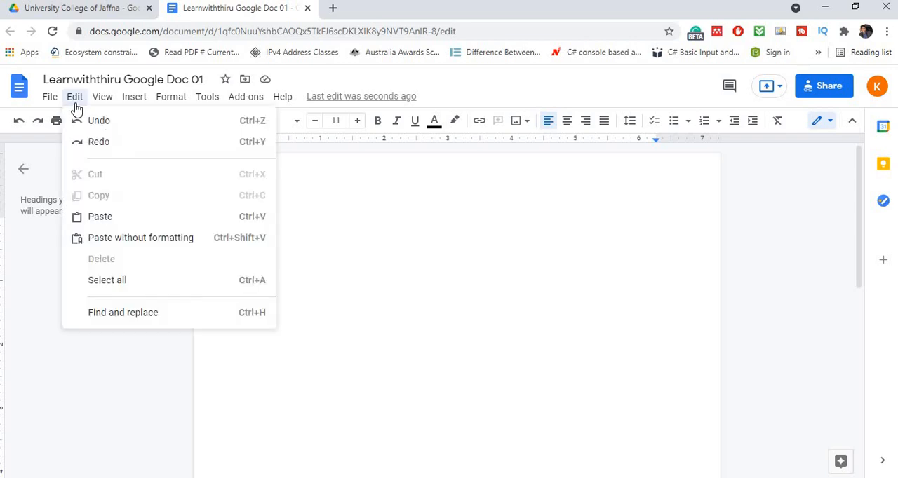
left_click(401, 226)
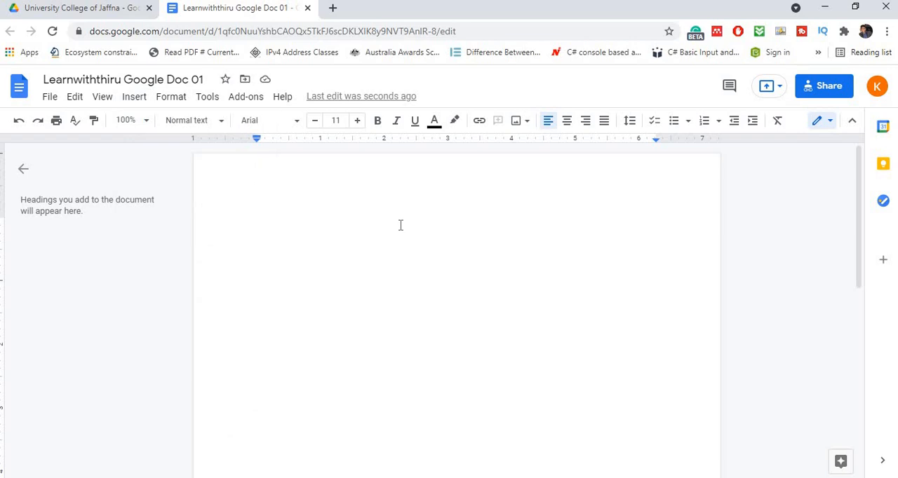
type("Le")
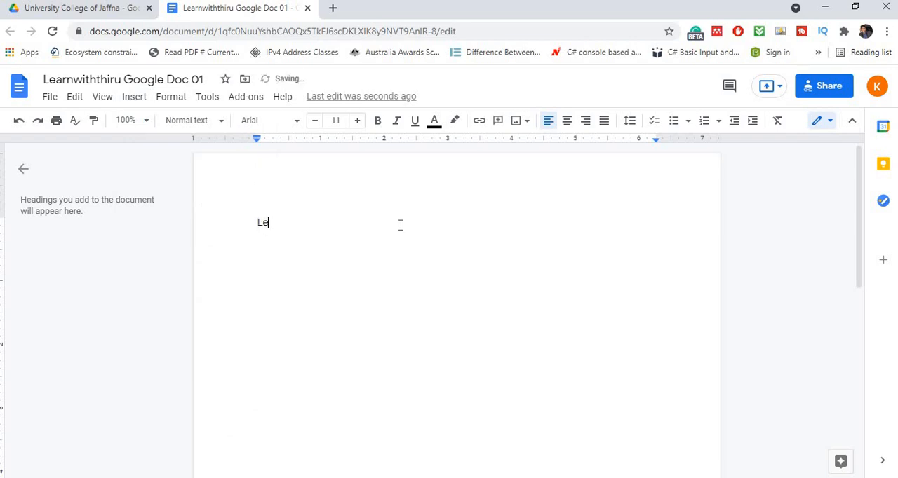
type("arn With thiru")
- Undo the last part of the typed text and redo it
left_click(75, 97)
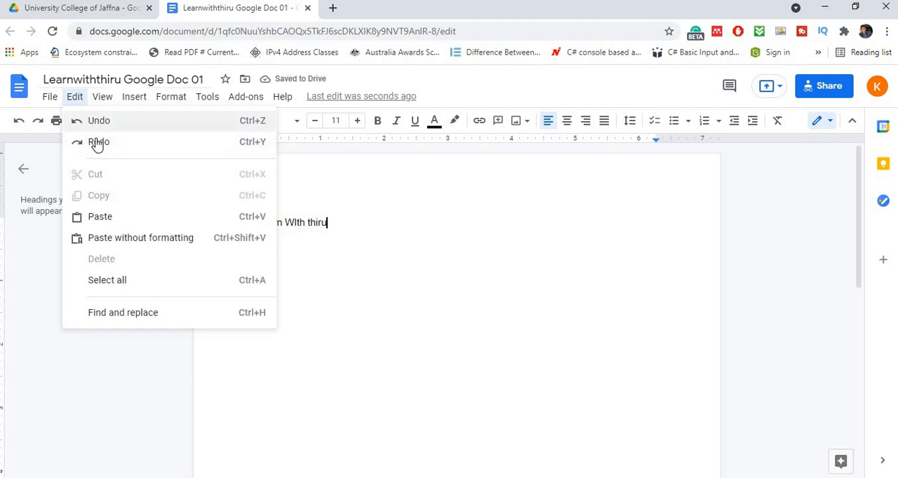
left_click(99, 123)
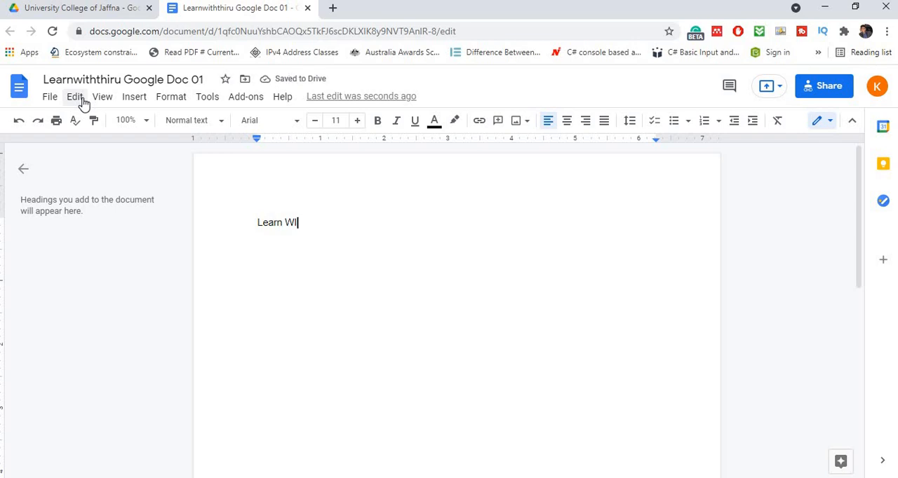
left_click(75, 97)
left_click(96, 144)
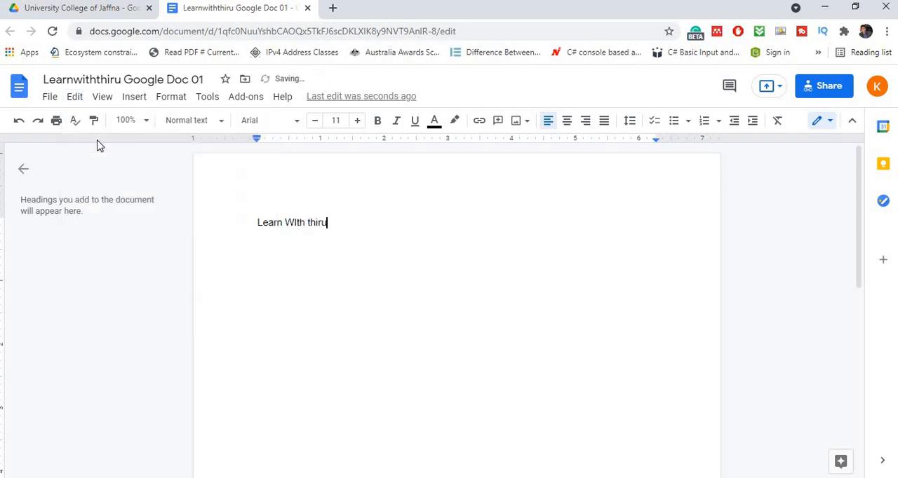
- Cut the word "thiru" from the first line and paste it below, leaving blank lines in between
double_click(307, 222)
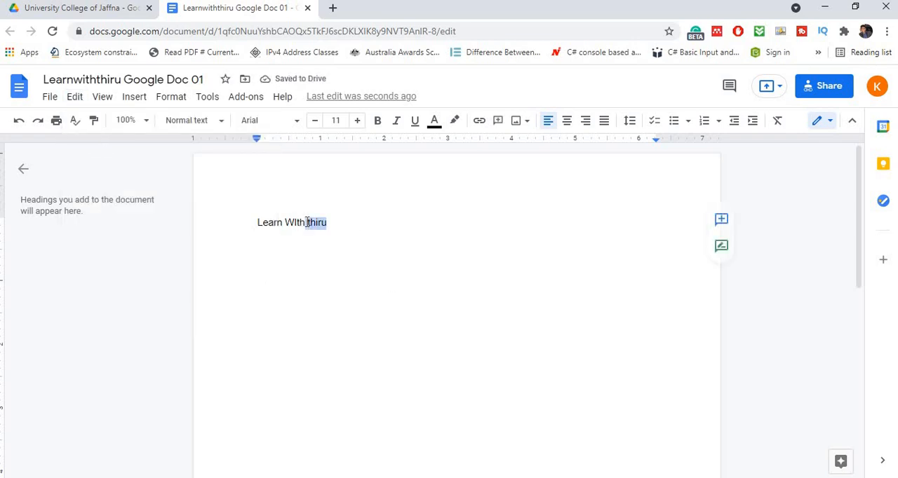
left_click(76, 98)
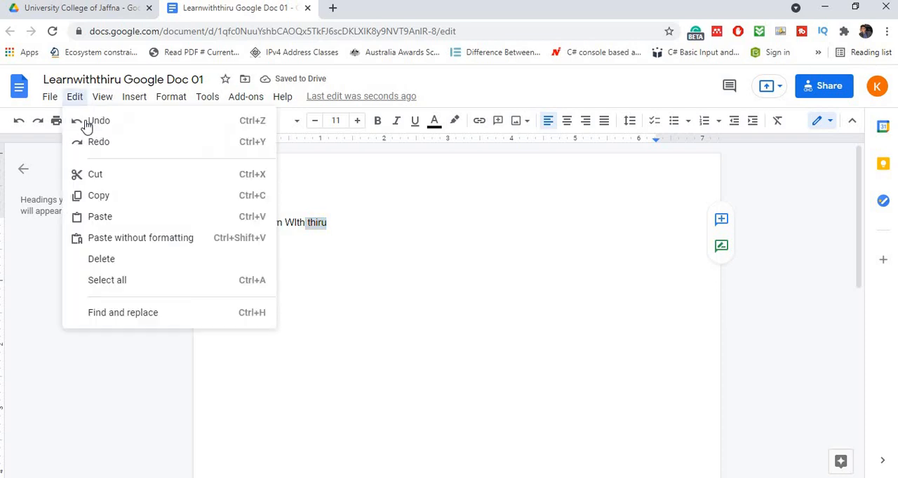
left_click(102, 177)
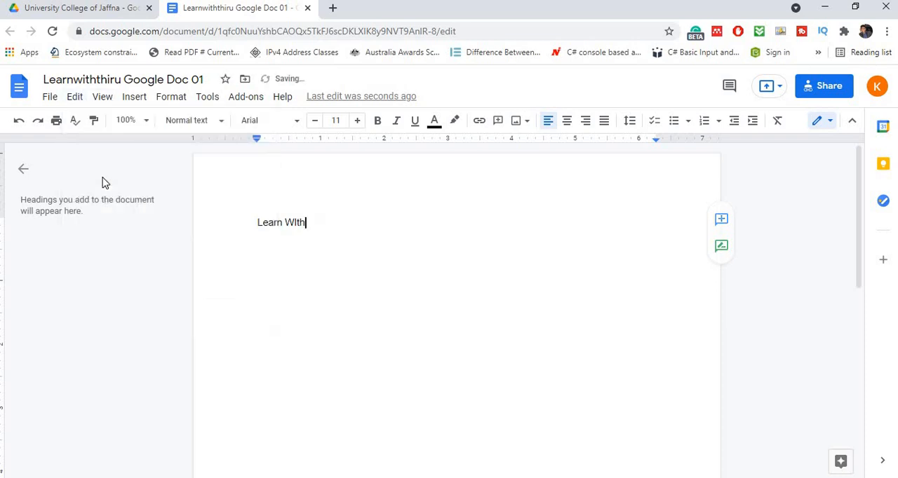
key("Return")
key("Return")
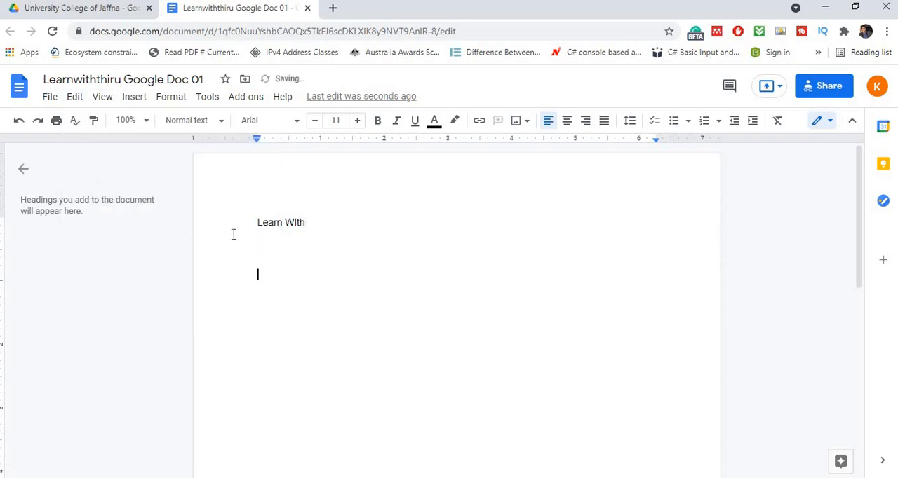
left_click(75, 97)
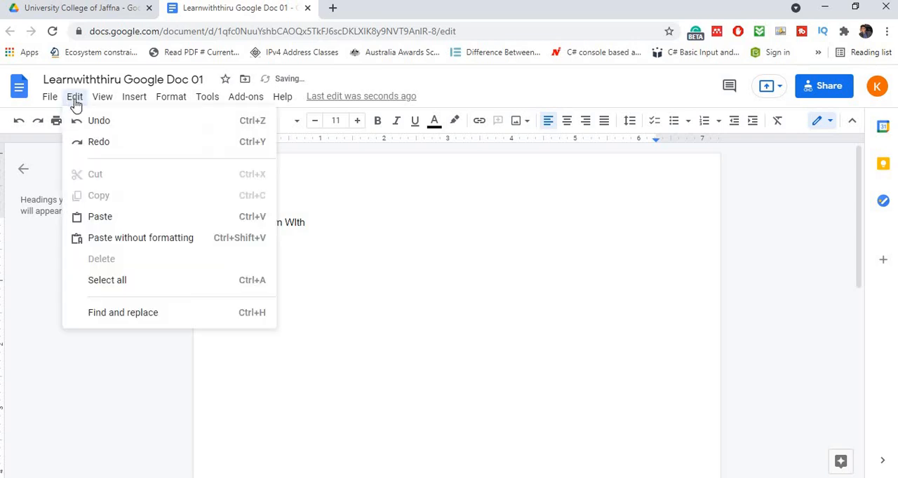
left_click(113, 218)
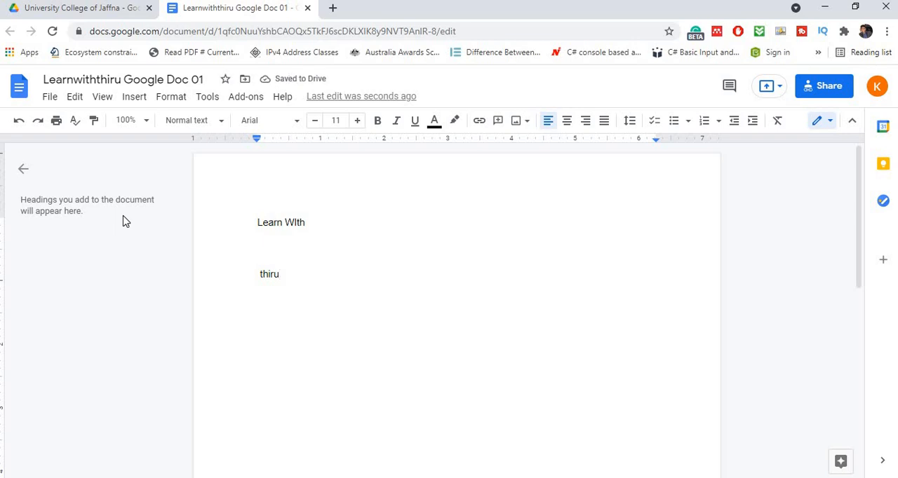
- Copy the word "thiru" from the lower line and paste it at the end of the first line, after "Learn WIth"
double_click(254, 276)
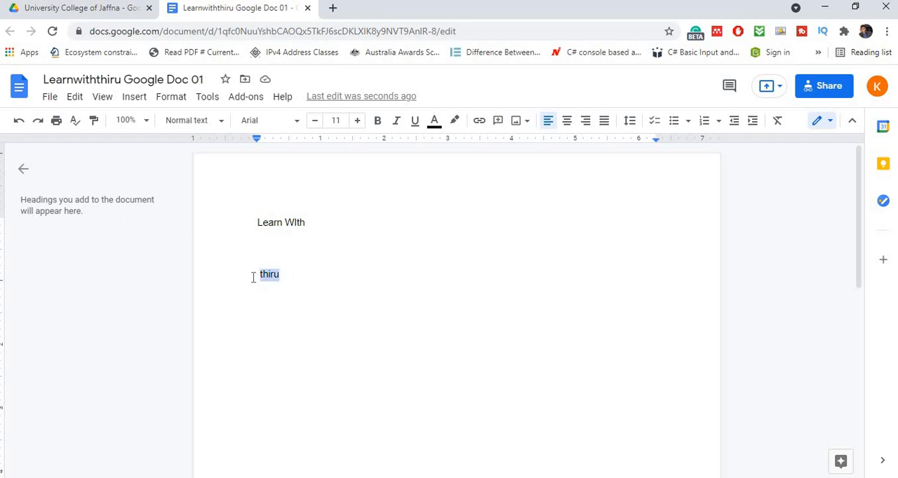
left_click(76, 97)
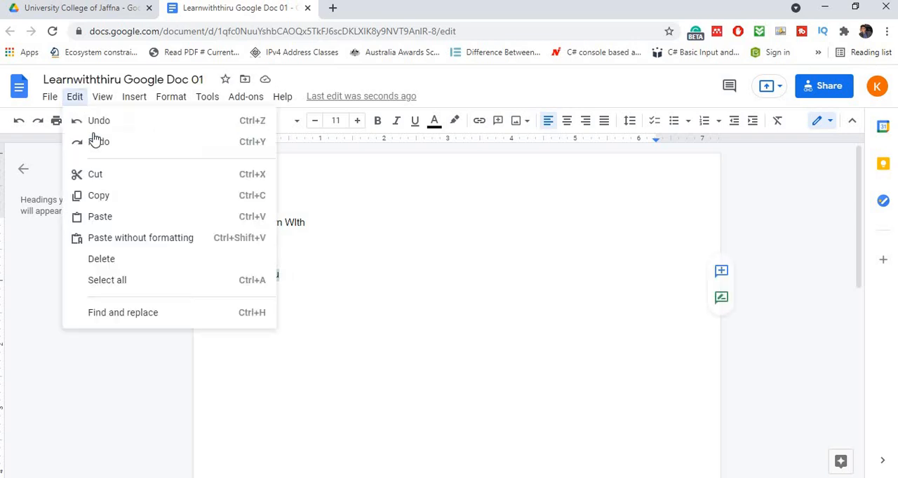
left_click(109, 196)
left_click(316, 226)
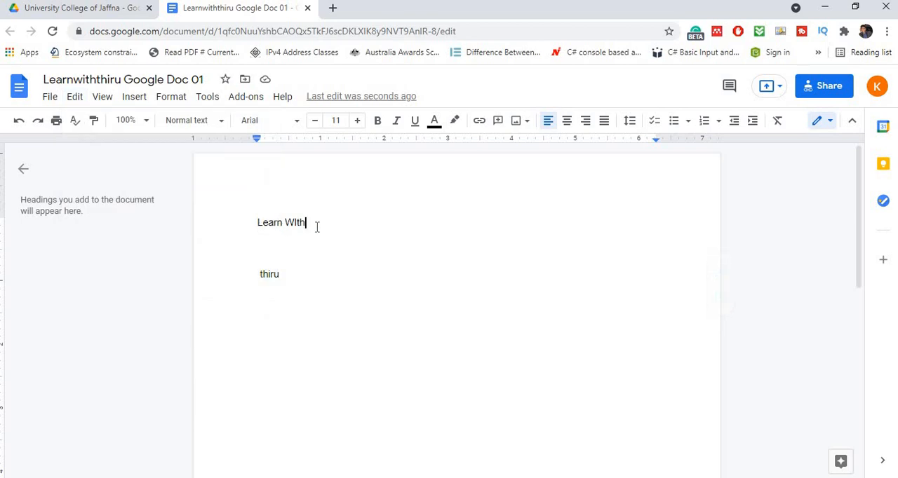
left_click(76, 97)
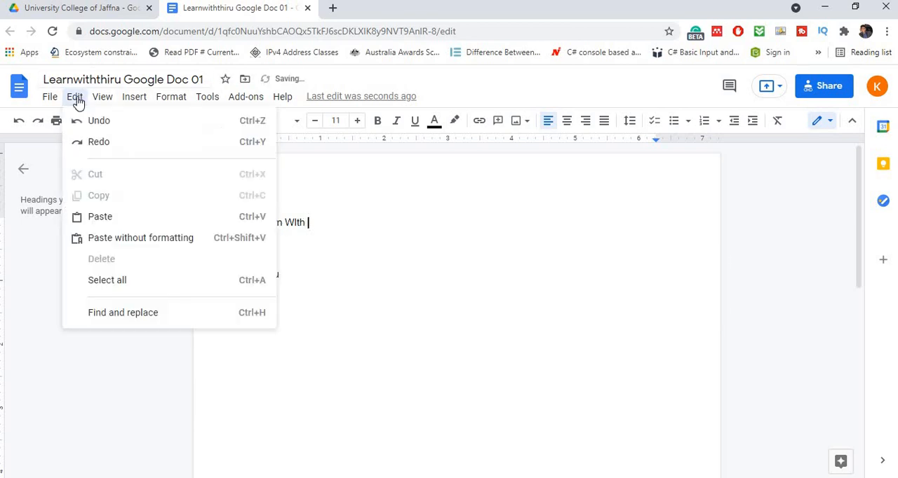
left_click(105, 217)
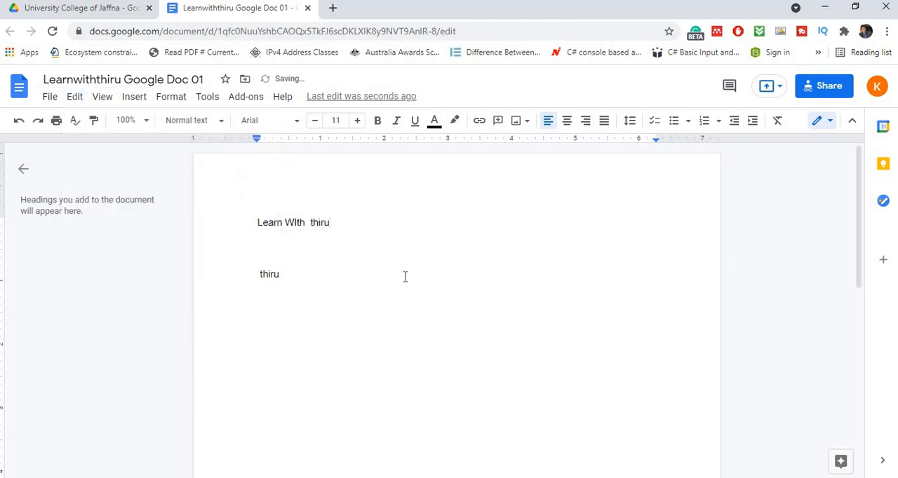
- Select all the text in the document
left_click_drag(281, 275, 257, 274)
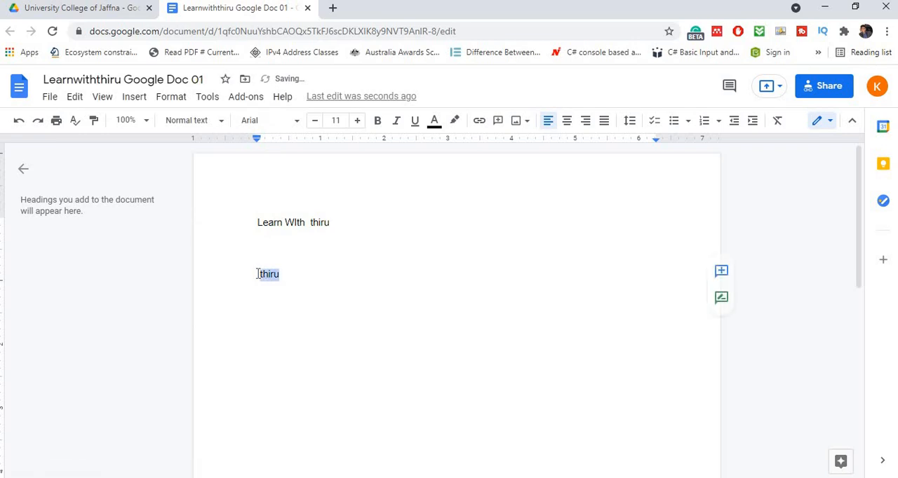
left_click(345, 273)
left_click(75, 98)
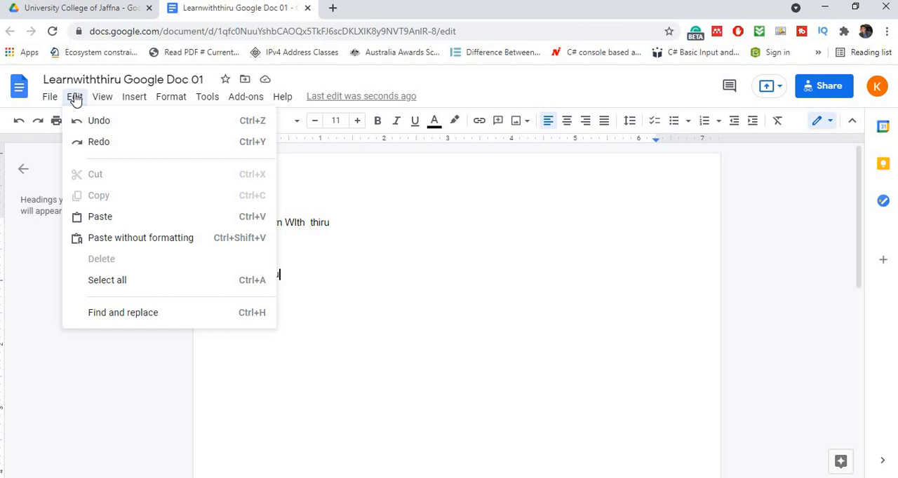
left_click(107, 280)
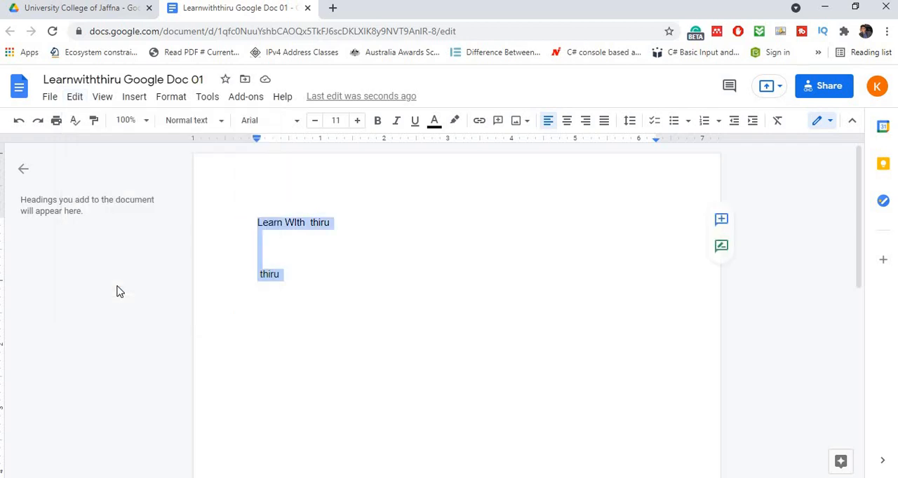
left_click(110, 102)
mouse_move(134, 104)
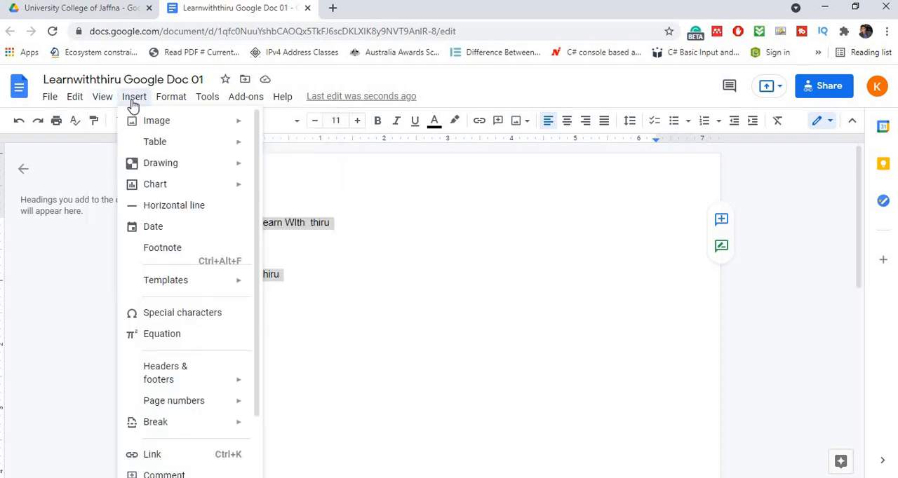
mouse_move(227, 102)
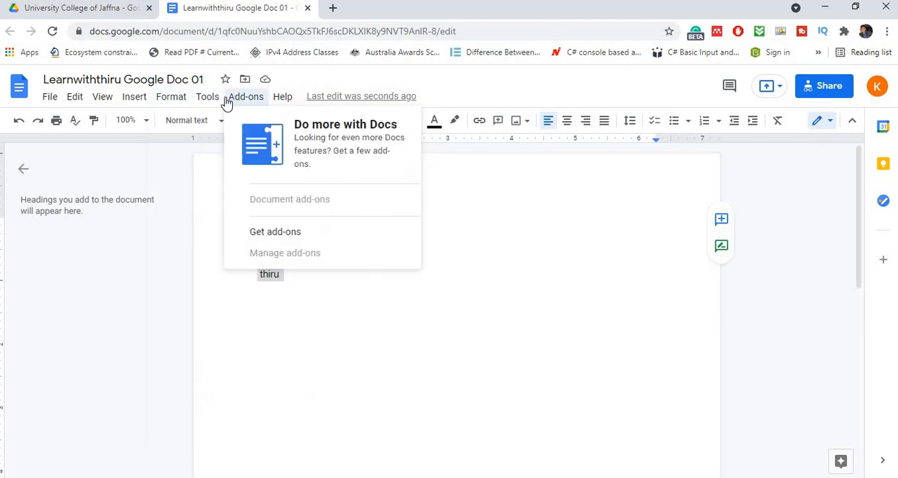
mouse_move(187, 101)
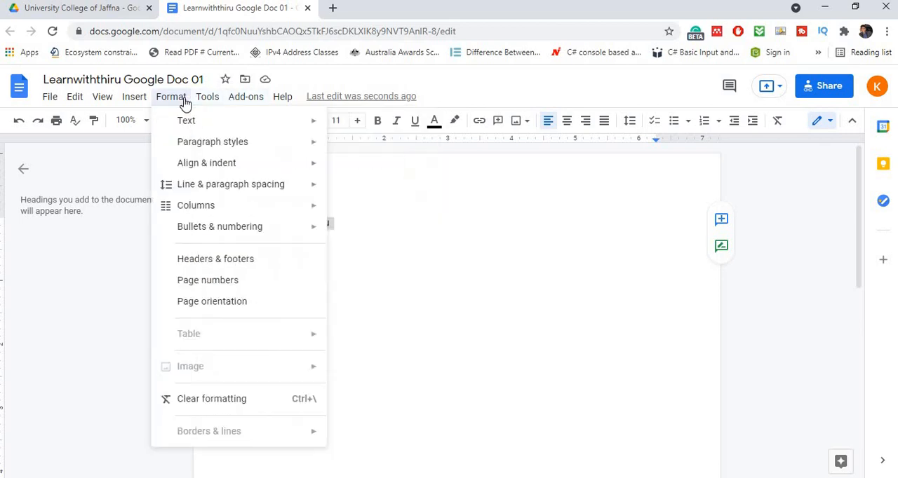
left_click(441, 240)
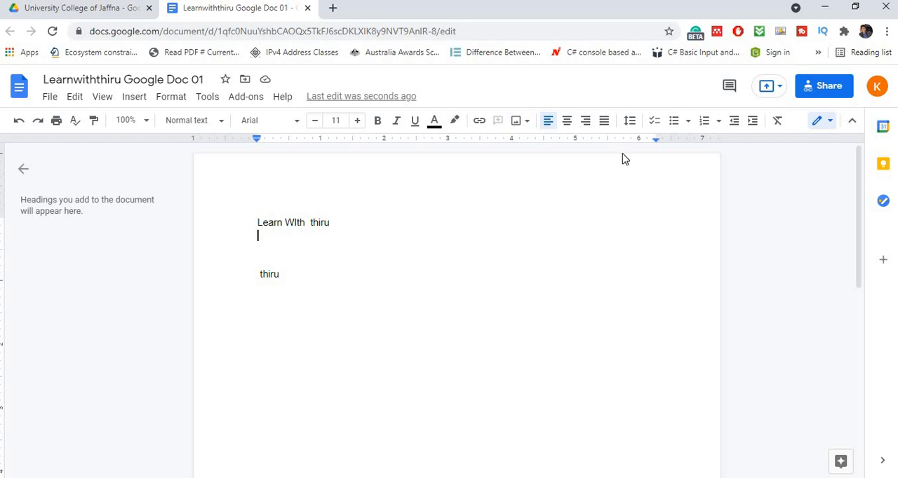
- Delete the lower "thiru" and the blank lines beneath the first line
left_click_drag(261, 273, 219, 259)
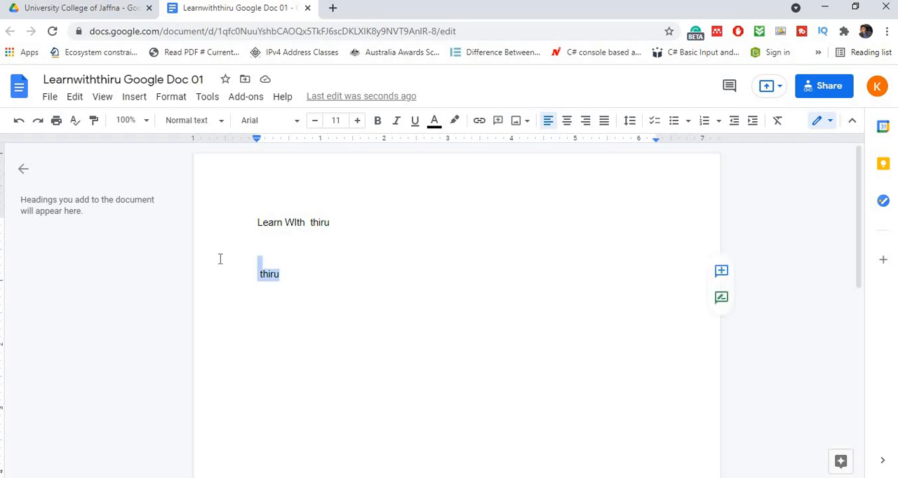
key("BackSpace")
key("BackSpace")
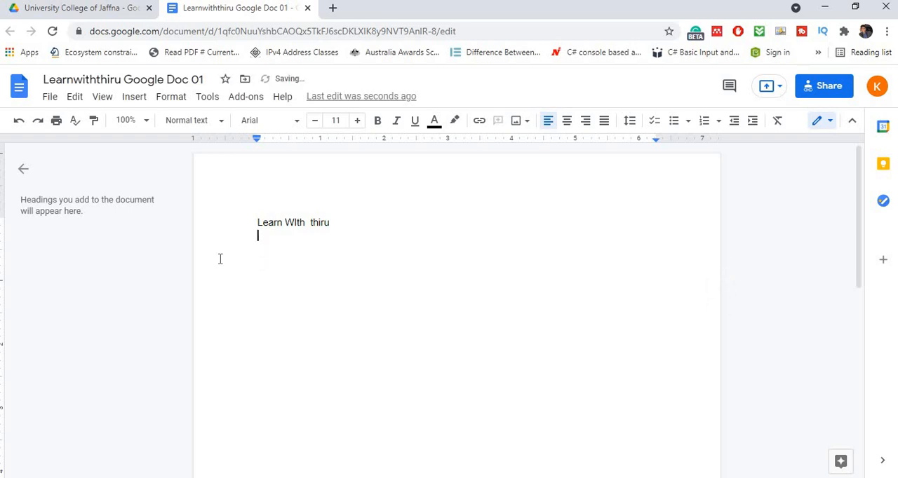
- Correct "WIth" to "With" in the first line
key("BackSpace")
left_click(298, 223)
key("BackSpace")
type("i")
left_click(369, 224)
left_click(223, 224, "shift")
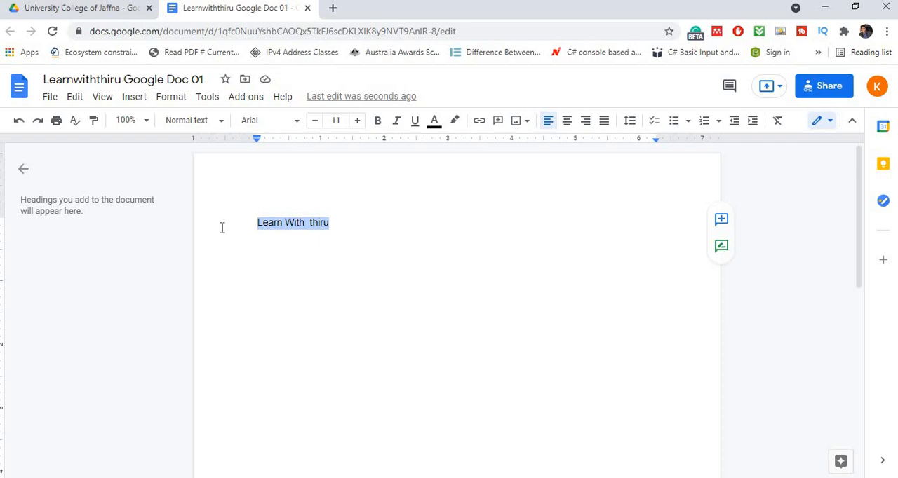
left_click(358, 228)
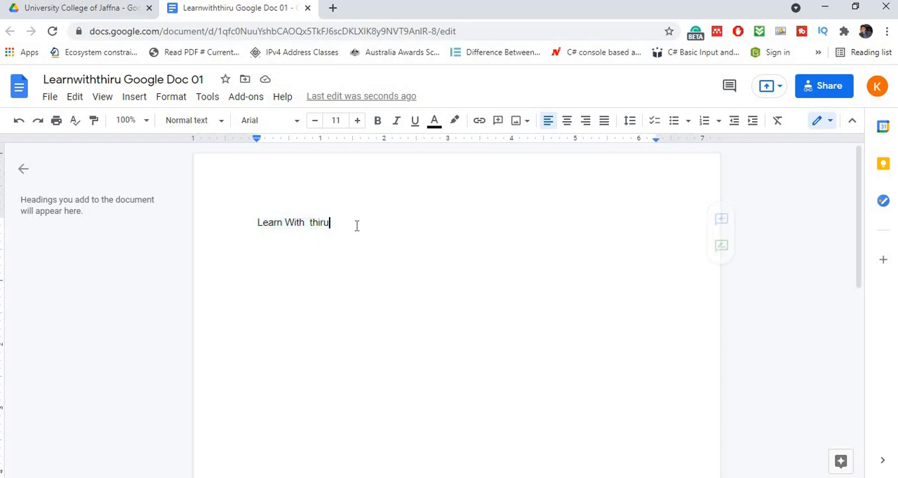
- Capitalize "thiru" and remove the extra space before it so the line reads "Learn With Thiru"
left_click_drag(331, 226, 223, 225)
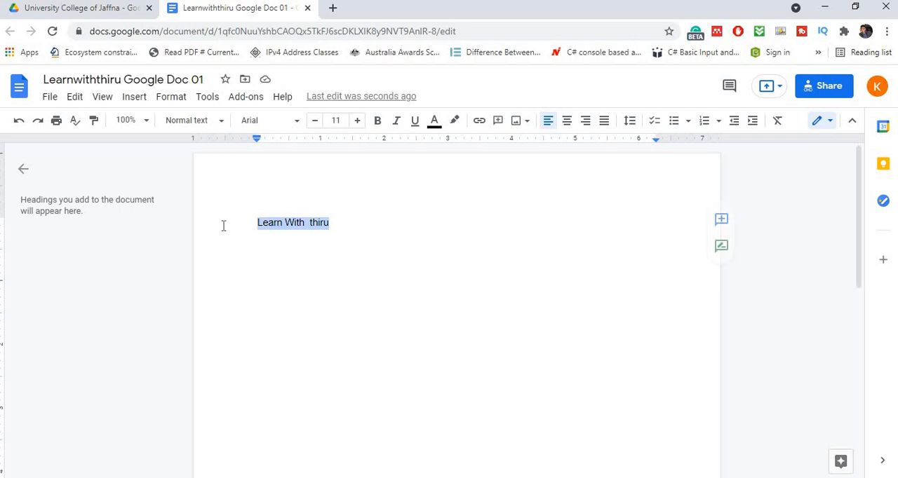
left_click(311, 223)
key("BackSpace")
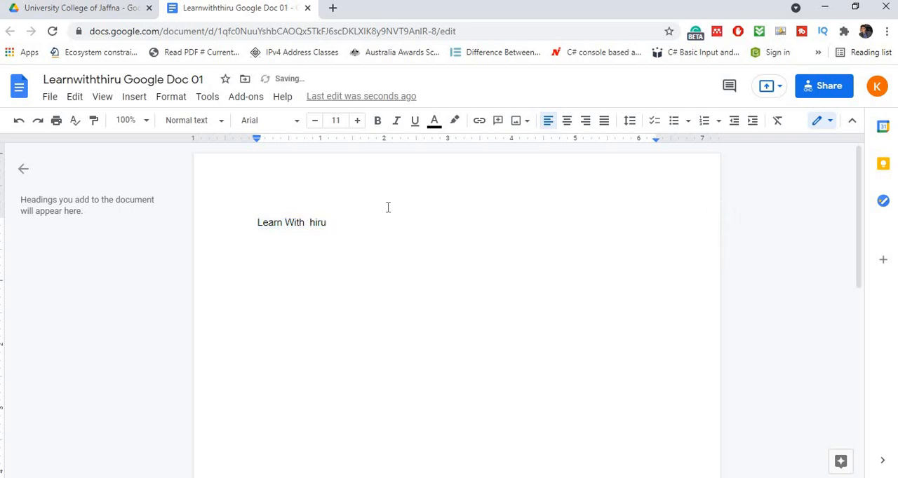
type("T")
key("BackSpace")
- Center the "Learn With Thiru" line and make it bold
triple_click(241, 228)
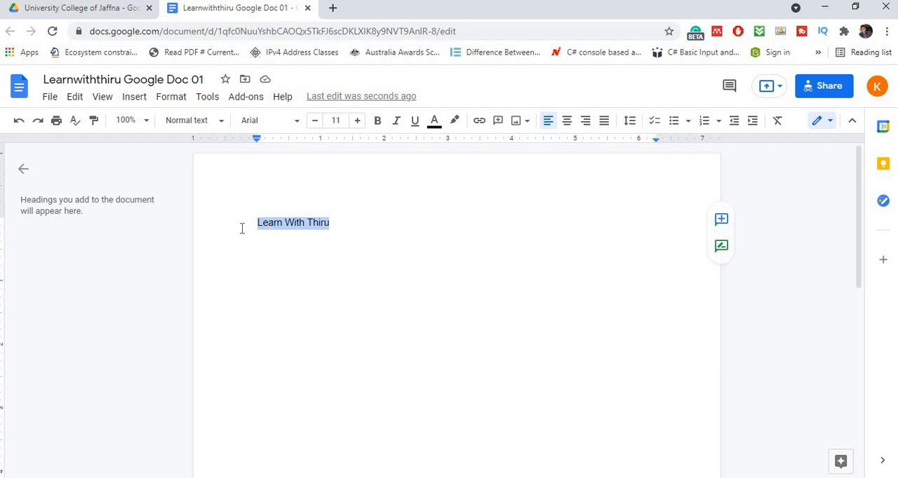
left_click(567, 121)
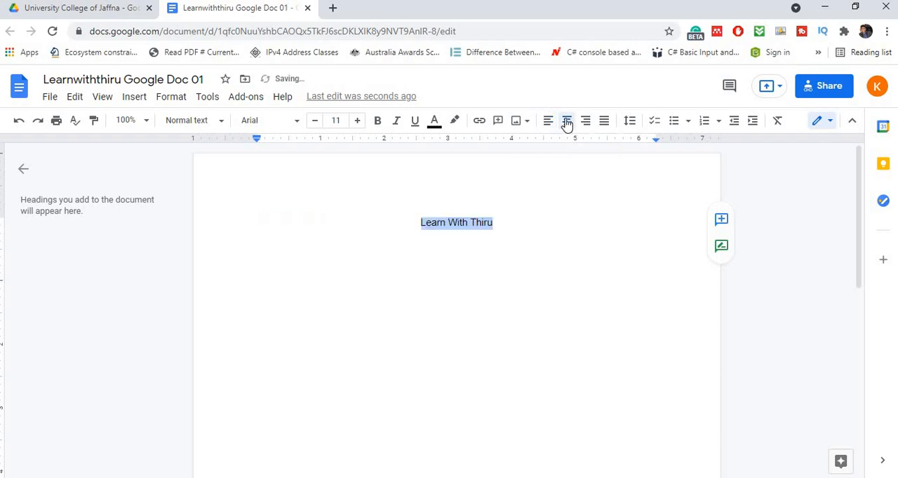
left_click(378, 126)
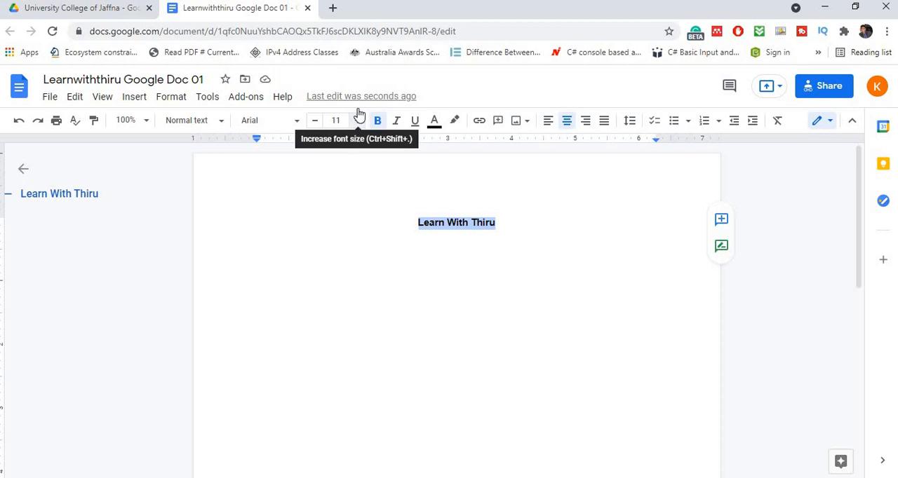
- Increase the font size of the "Learn With Thiru" line to 18
left_click(359, 122)
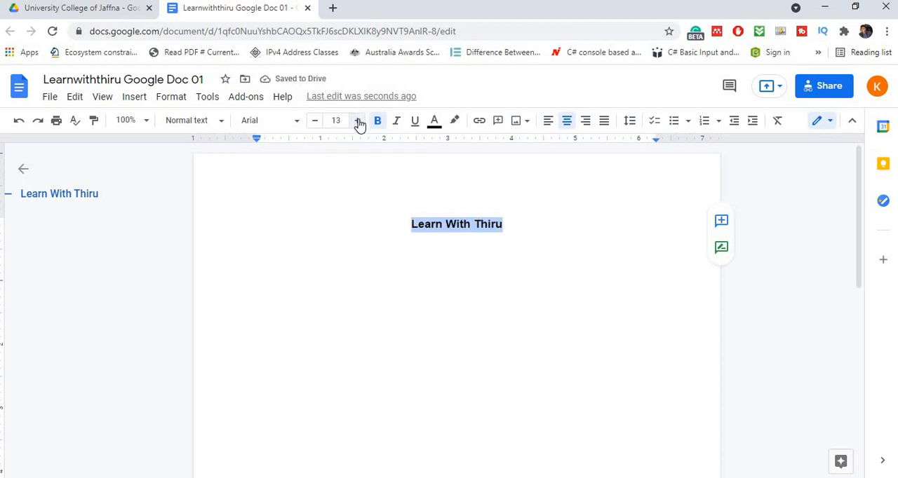
left_click(359, 123)
left_click(359, 123)
left_click(359, 124)
left_click(360, 123)
left_click(359, 123)
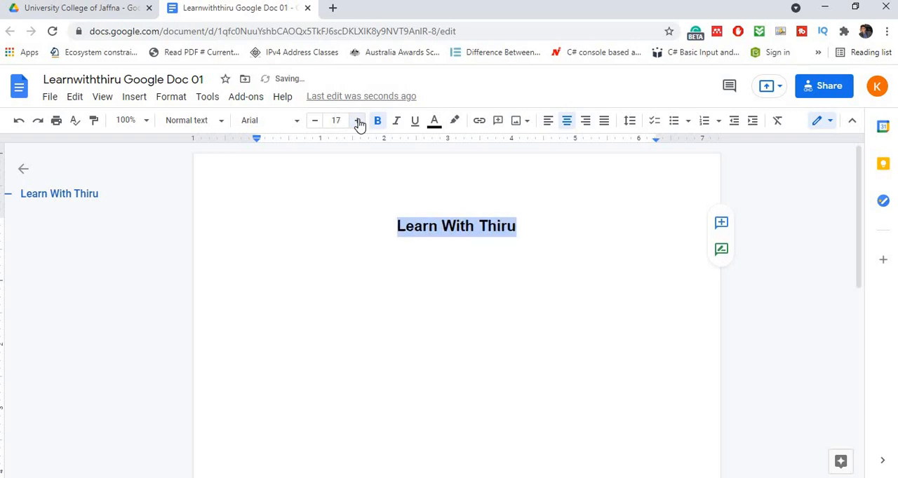
left_click(359, 123)
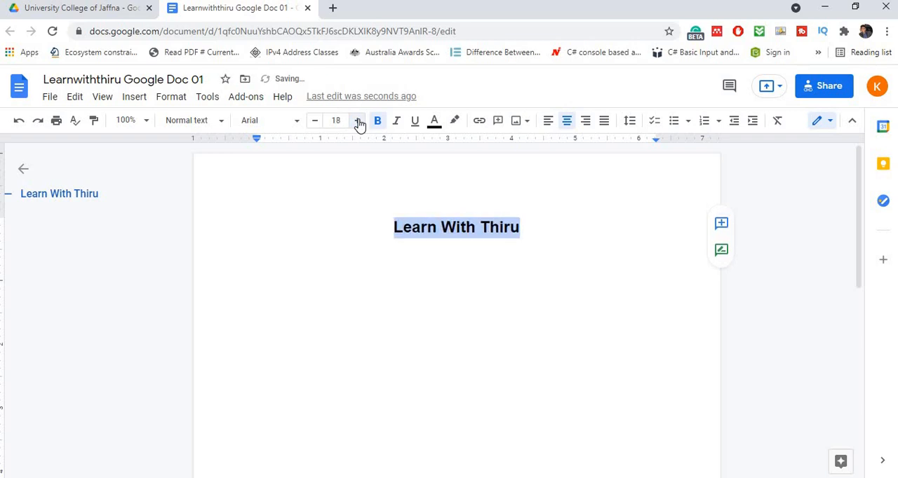
- Try Times New Roman on the "Learn With Thiru" line and switch its font back to Arial
left_click(297, 123)
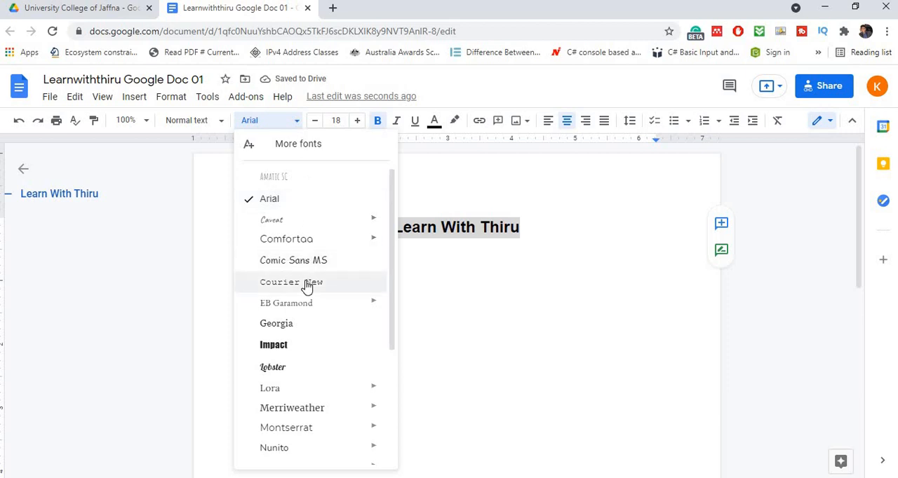
scroll(306, 286, "down", 3)
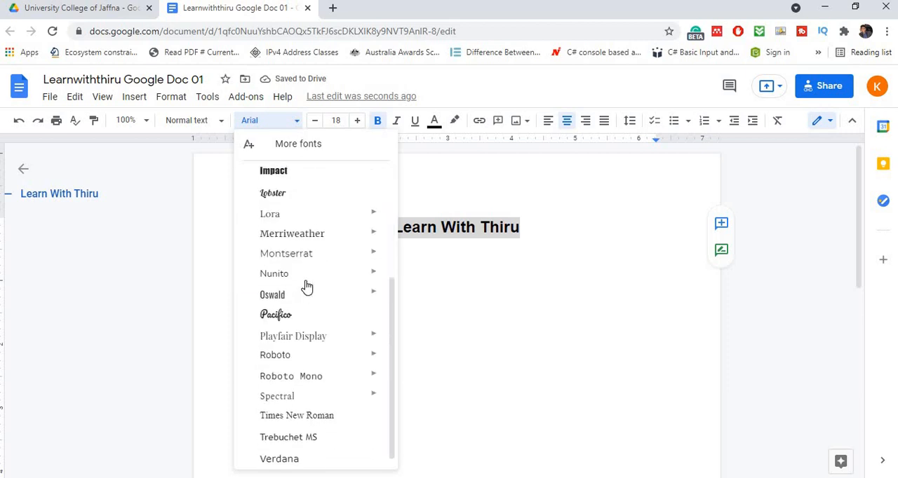
left_click(268, 412)
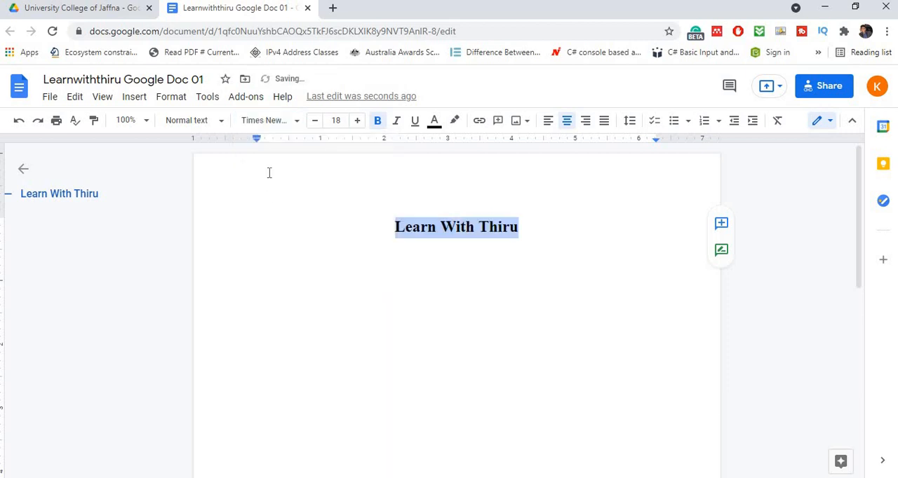
left_click(300, 124)
left_click(271, 254)
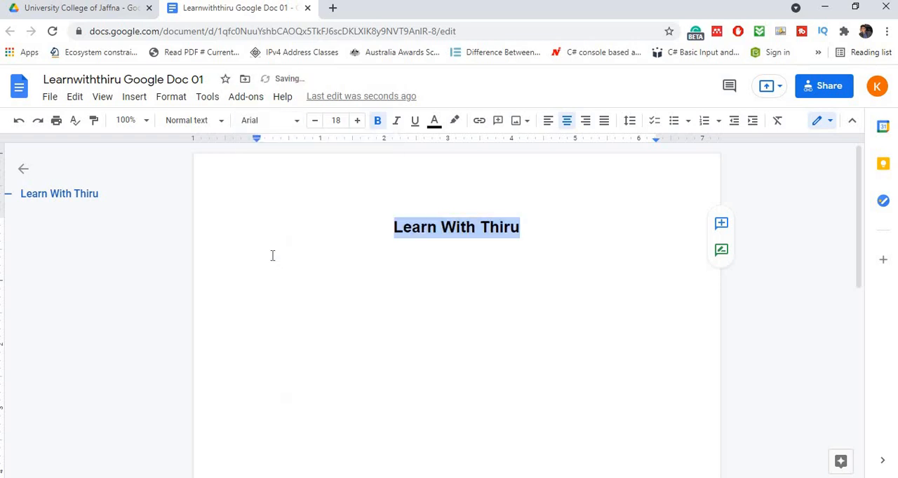
- Try the Impact font on the "Learn With Thiru" line, and set its font to Times New Roman
left_click(296, 125)
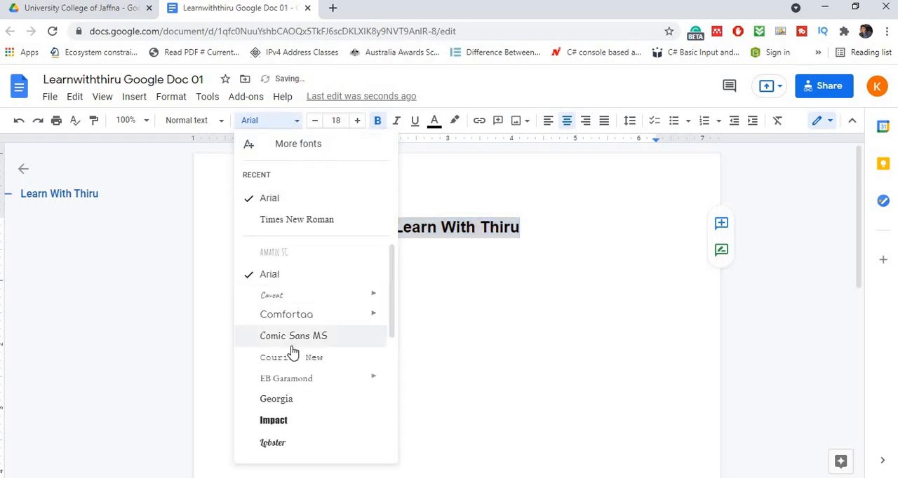
left_click(291, 419)
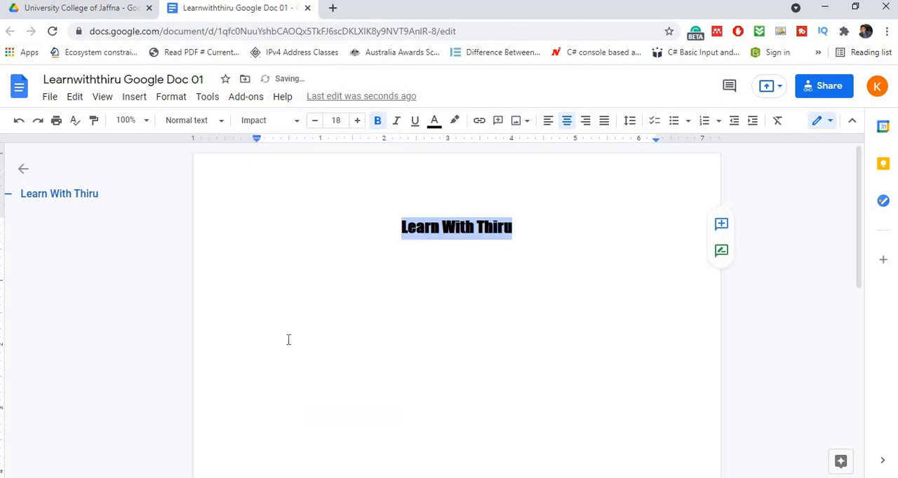
left_click(292, 124)
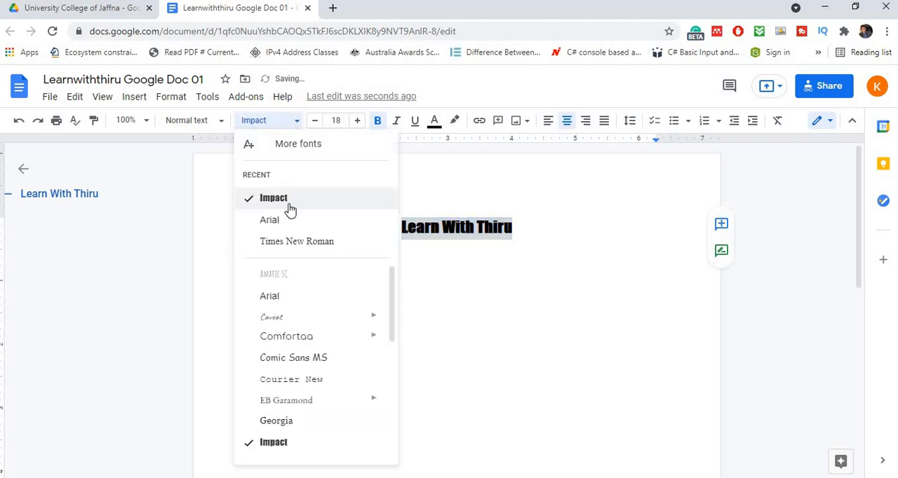
left_click(297, 242)
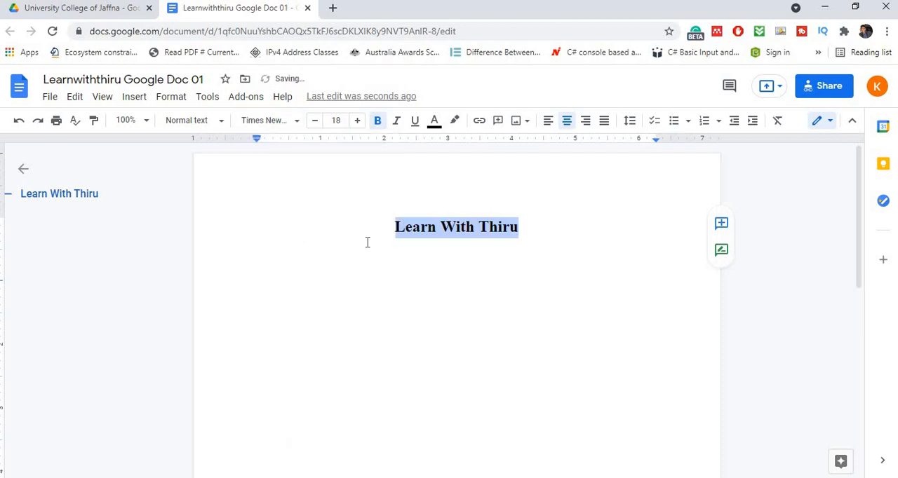
- Start a new line below "Learn With Thiru" with font size 14, bold turned off and left alignment
left_click(531, 225)
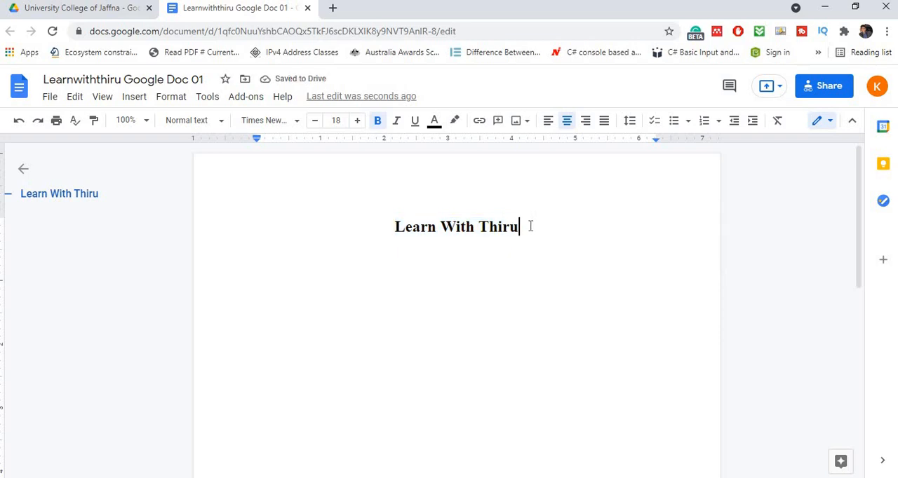
key("Return")
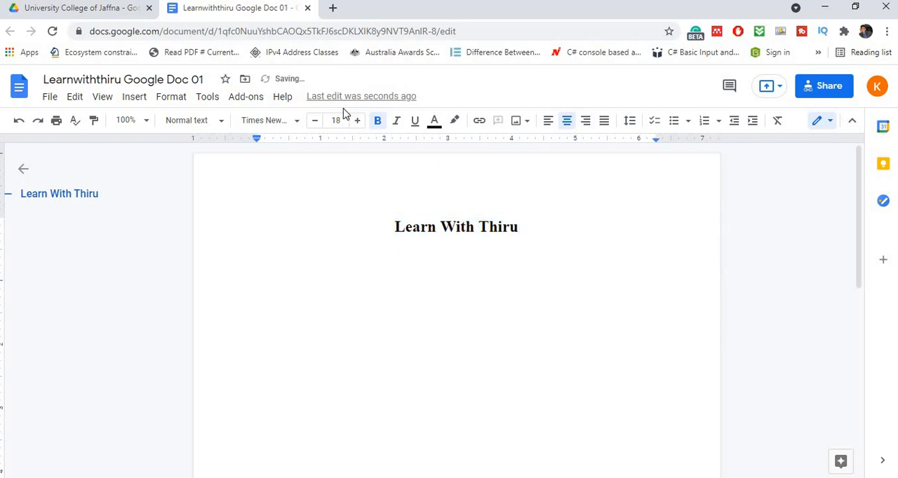
left_click(315, 123)
left_click(374, 124)
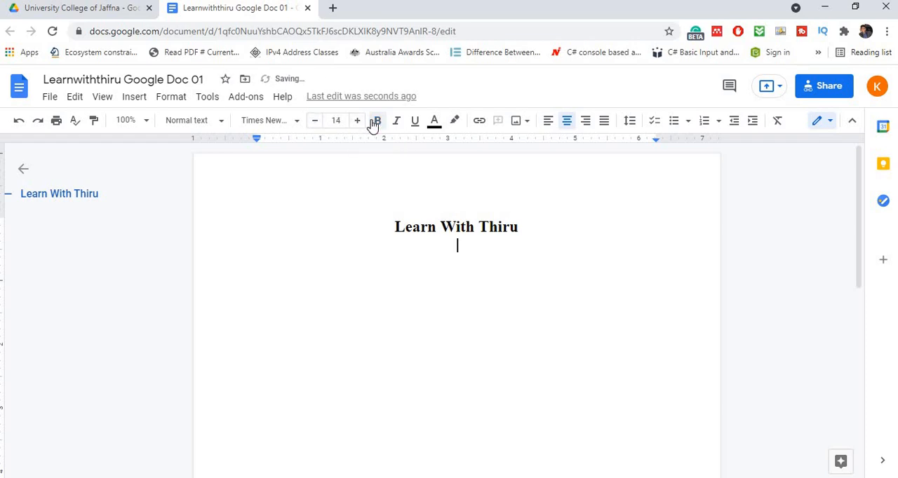
left_click(551, 129)
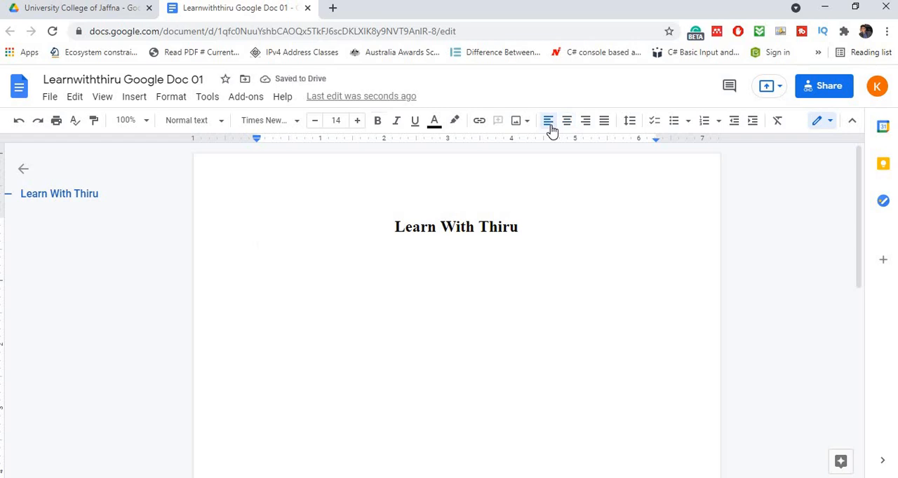
- Enter "University College of Jaffna" on the line below the title and start another line
type("U")
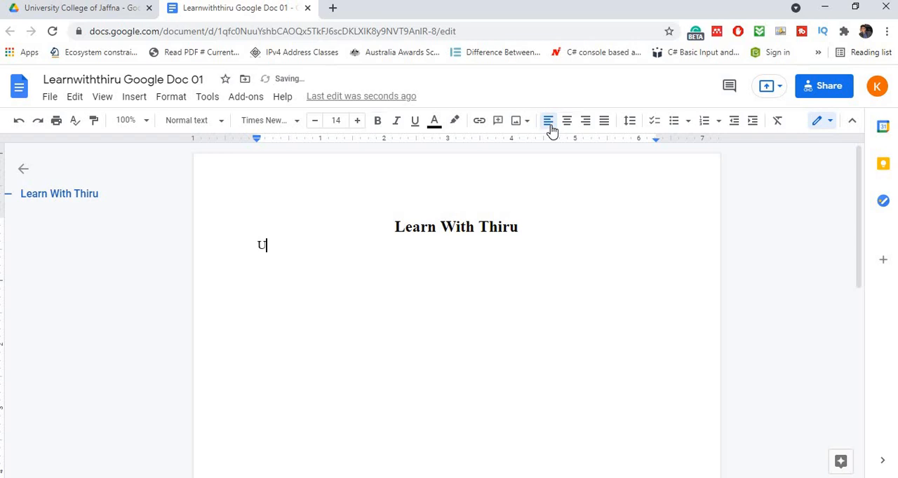
type("niversity Colleg")
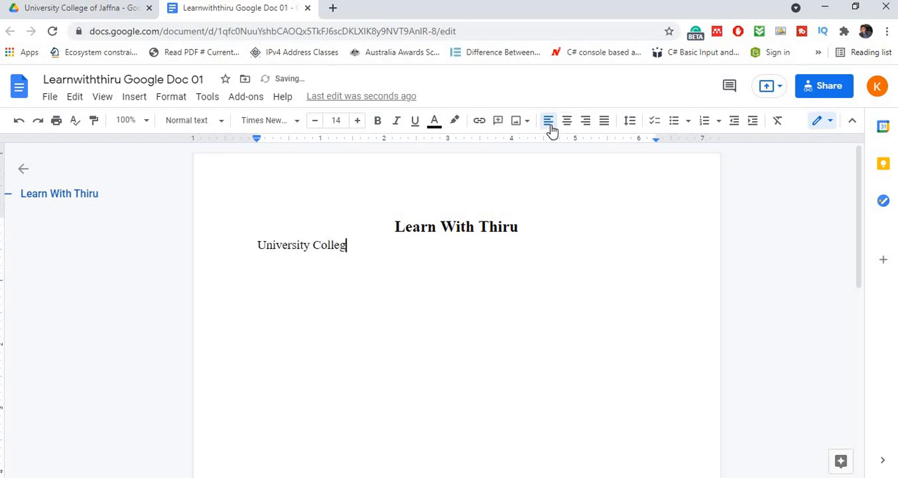
type("e of Jaffna")
key("Return")
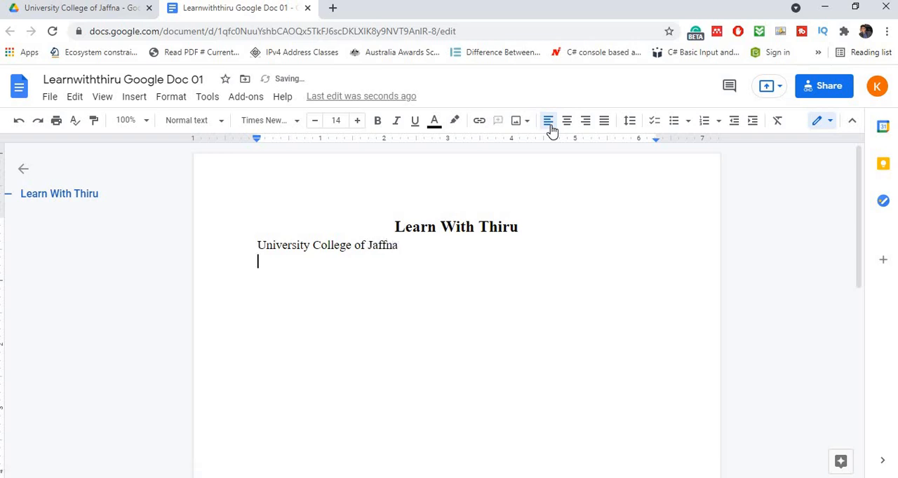
- Add the line "University of Vocational Technology", correcting its misspelled first word with the suggested spelling "University"
type("Unviersity of V")
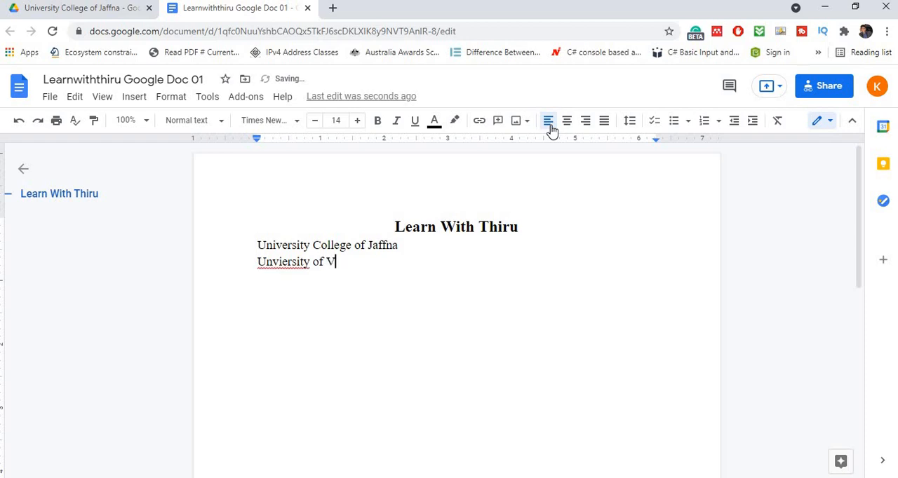
type("ocational Te")
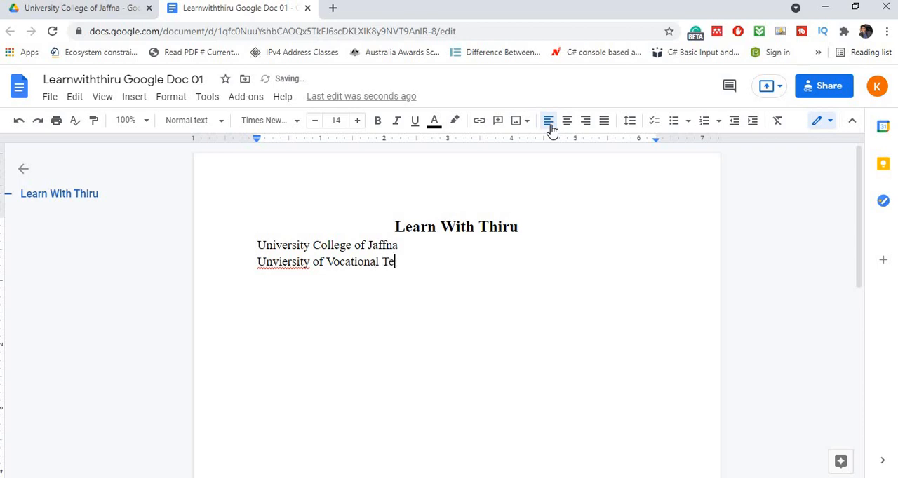
type("chnology")
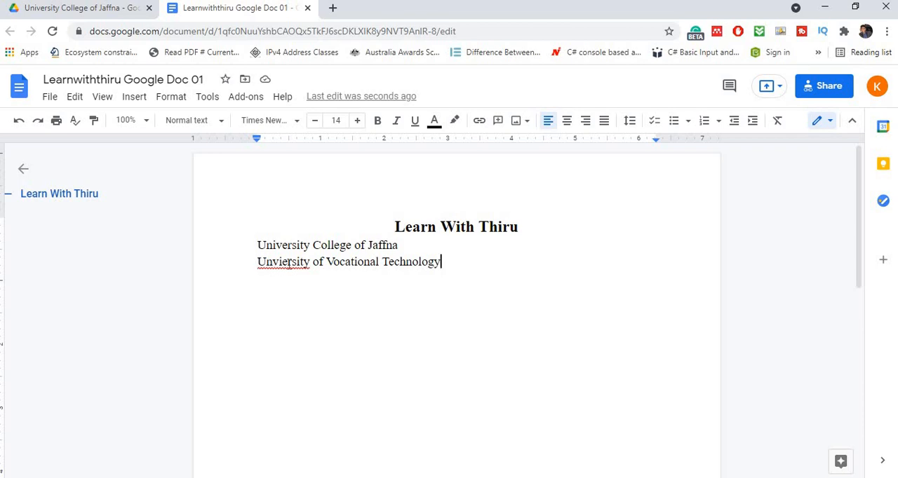
right_click(288, 264)
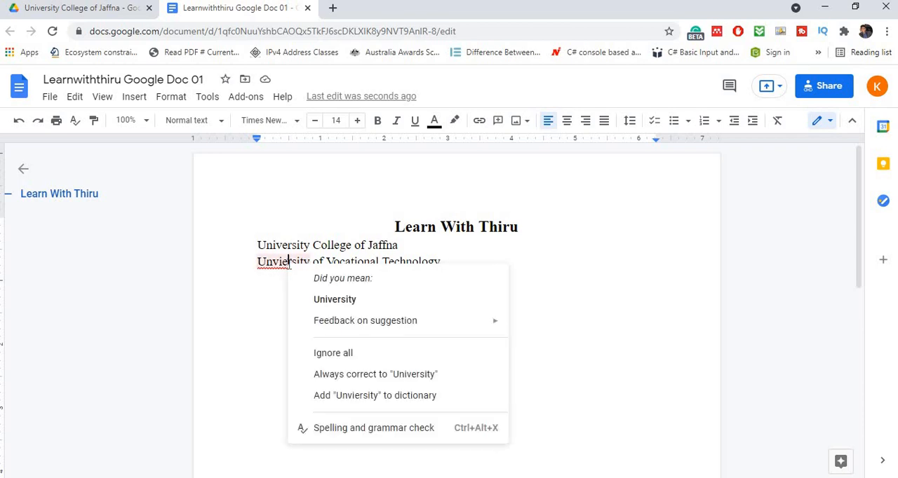
left_click(337, 302)
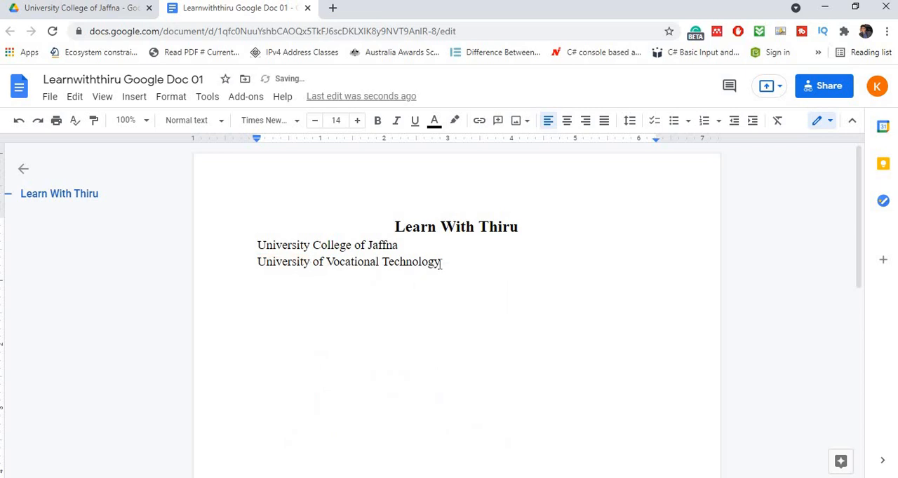
- Center the "University College of Jaffna" and "University of Vocational Technology" lines
left_click_drag(441, 261, 255, 241)
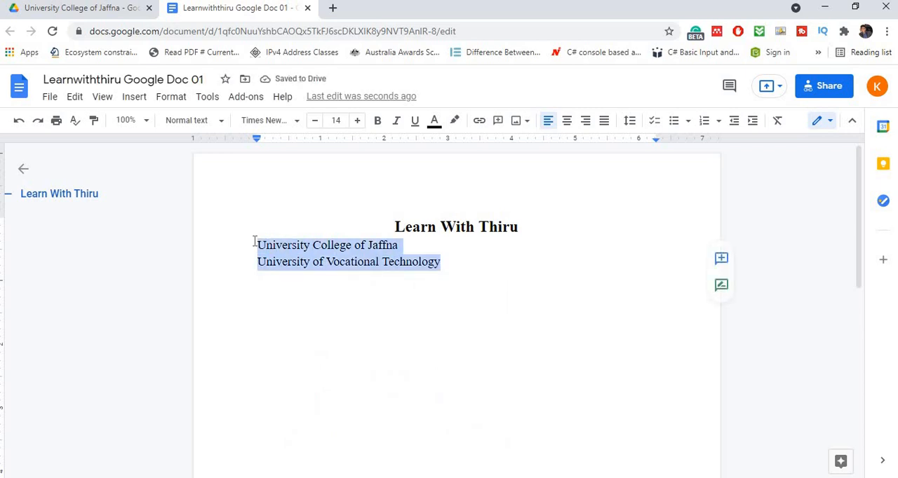
left_click(567, 122)
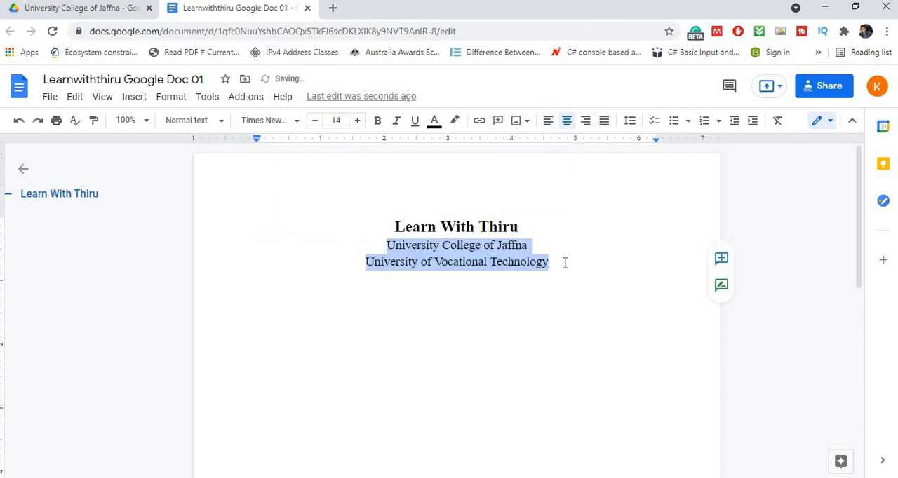
left_click(558, 265)
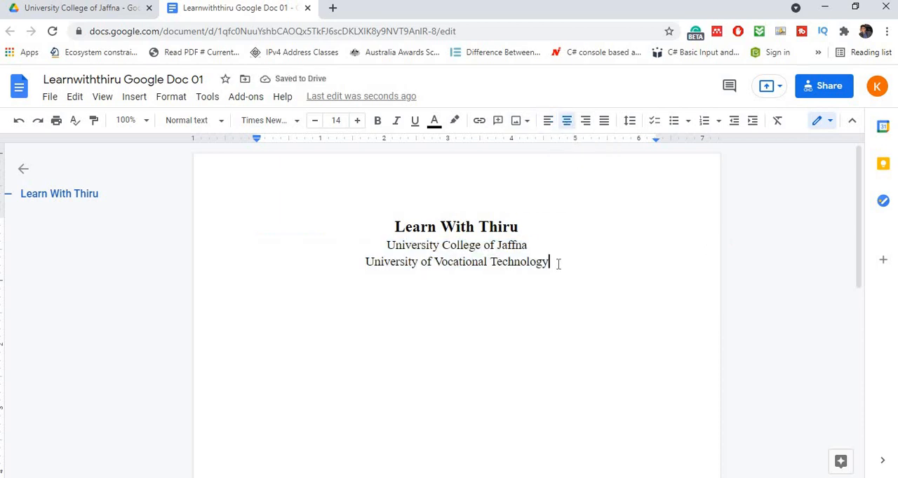
- Add a new line reading "Information Communication Technology" below "University of Vocational Technology"
key("Return")
type("I")
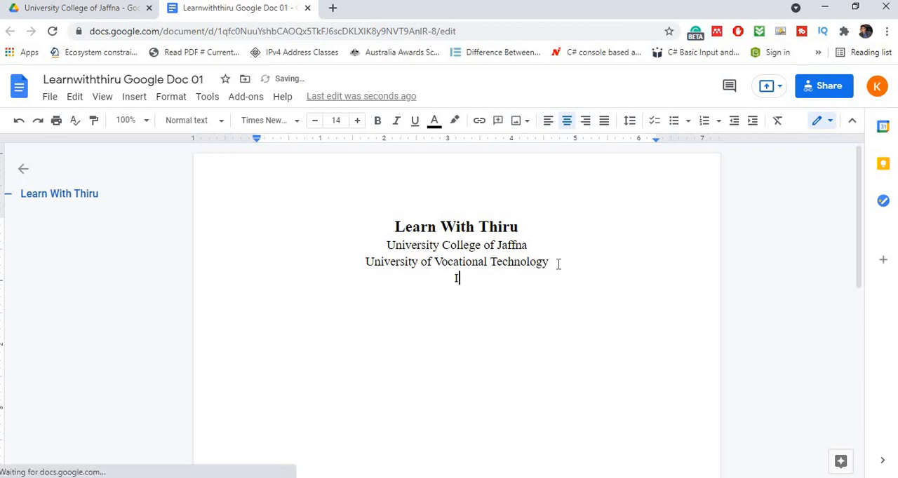
type("nformat")
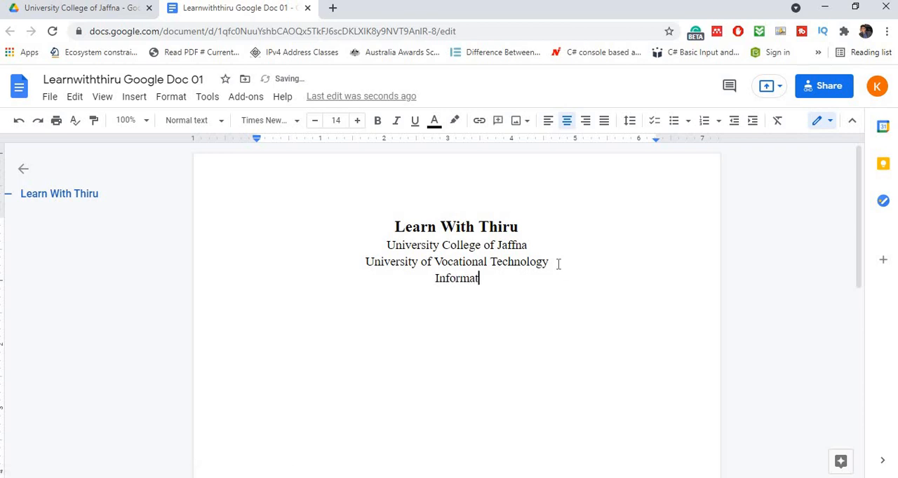
type("ion Co")
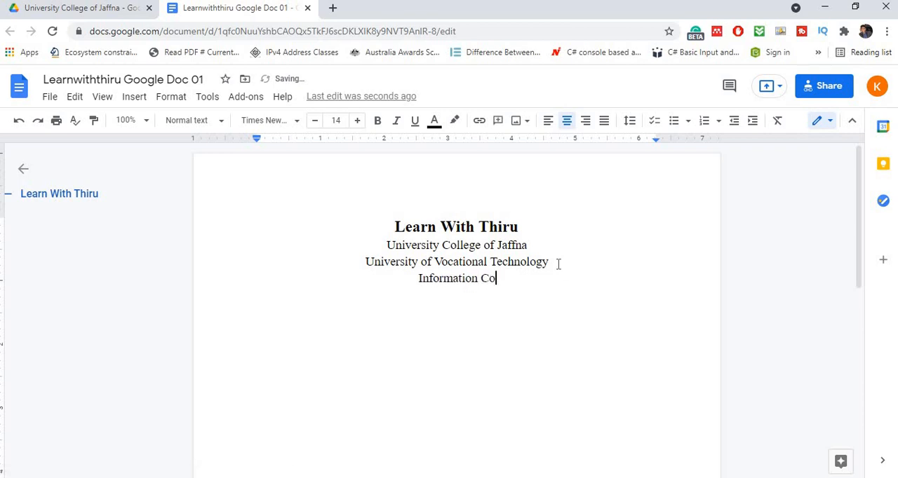
type("mmunic")
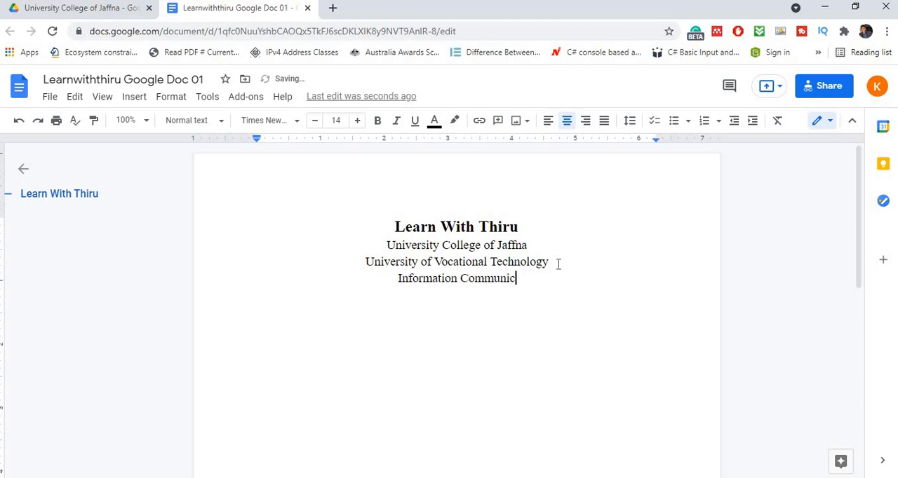
type("ation ")
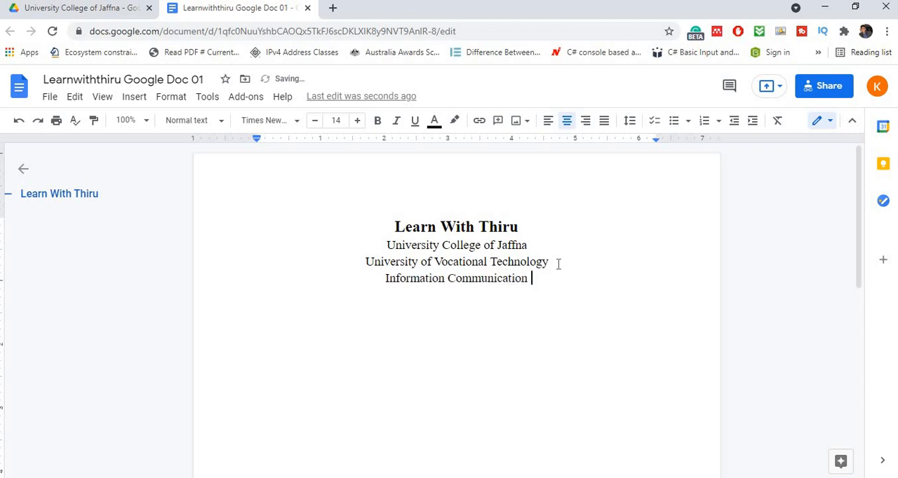
type("Technology")
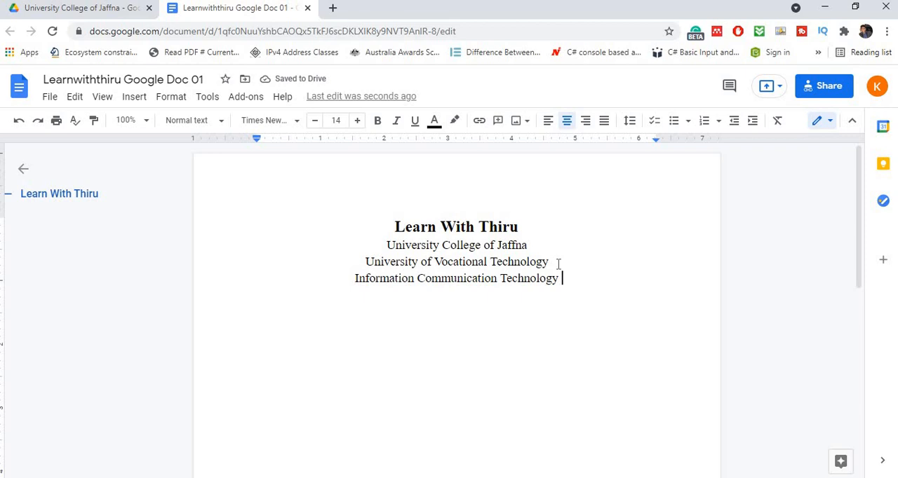
- Continue the "Information Communication Technology" text with "Computer Application Assistant K2S003"
type("Comp")
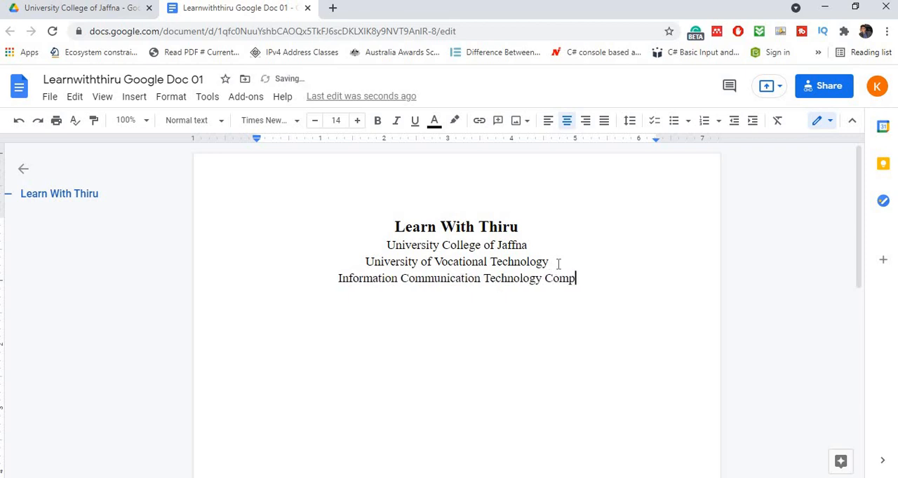
type("uter A")
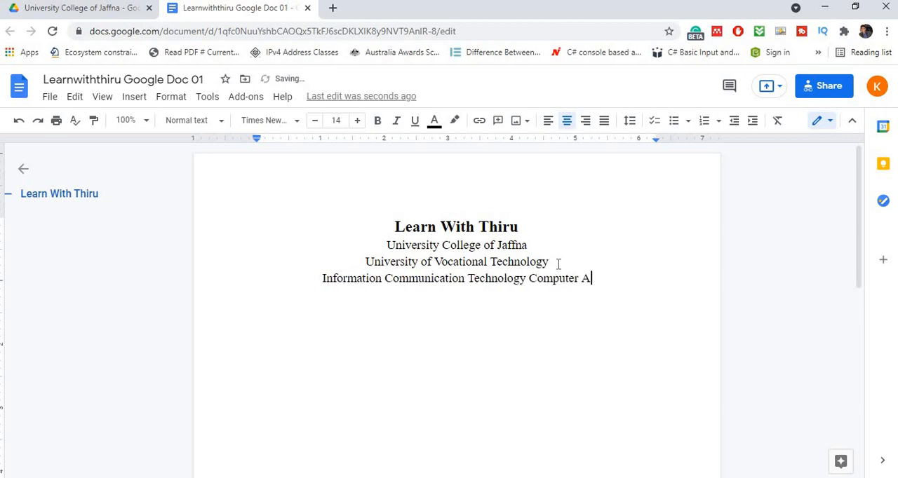
type("pplicati")
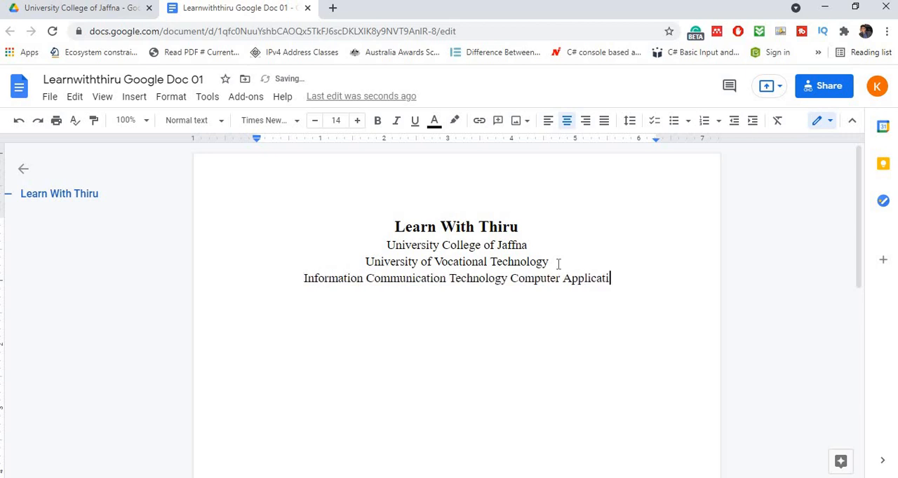
type("on Ass")
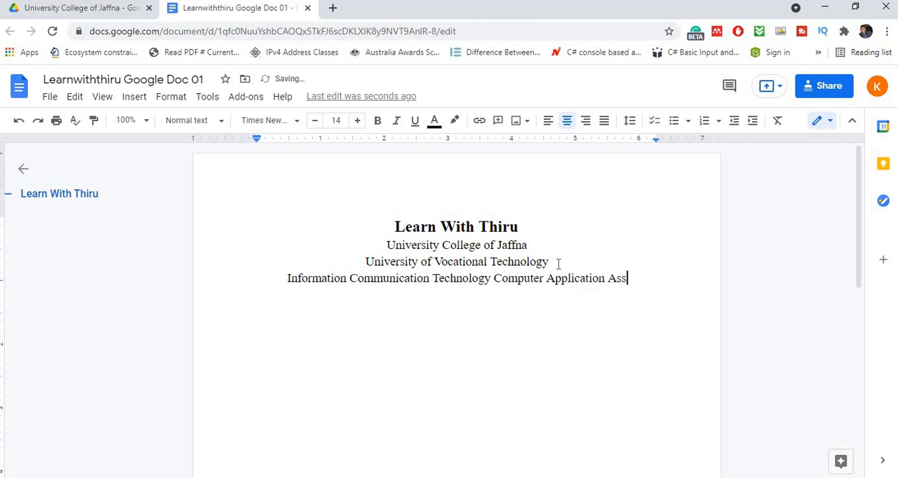
type("ista")
type("nt")
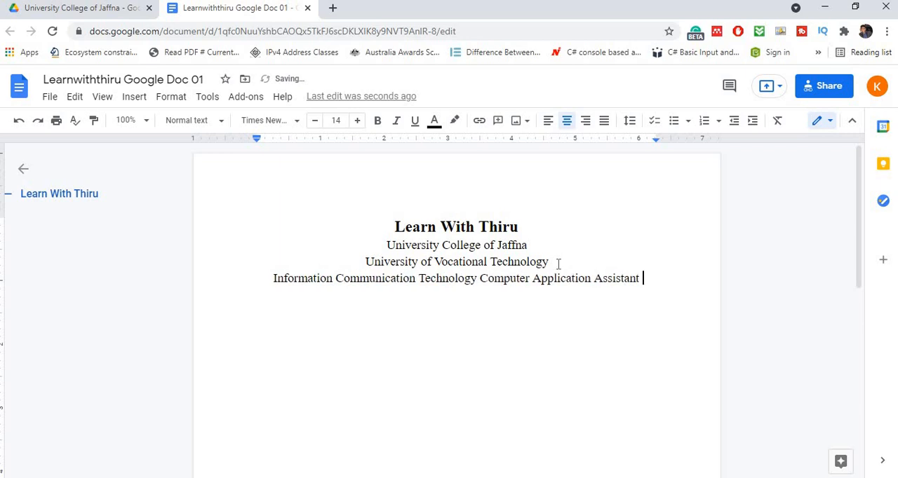
type(" K")
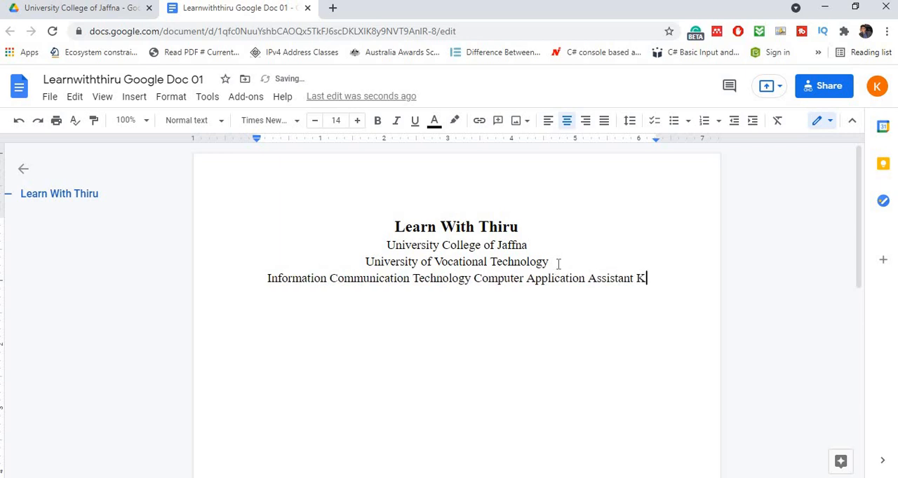
type("2")
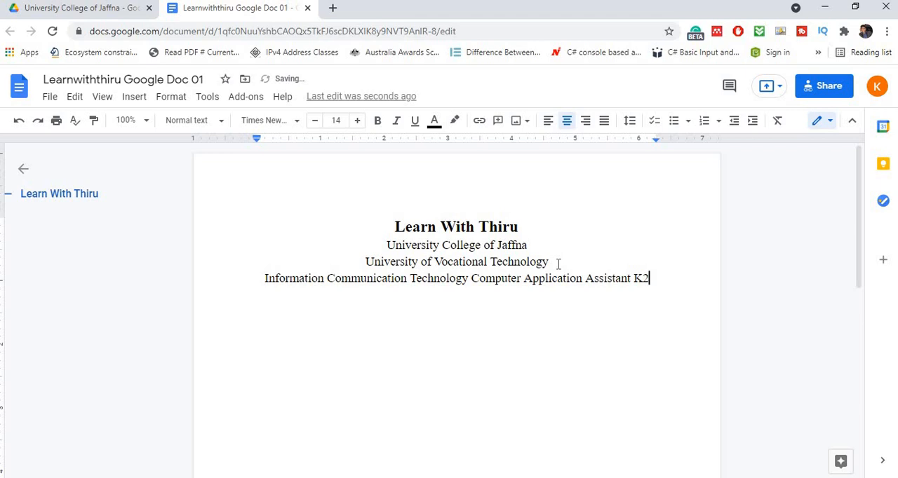
type("S003")
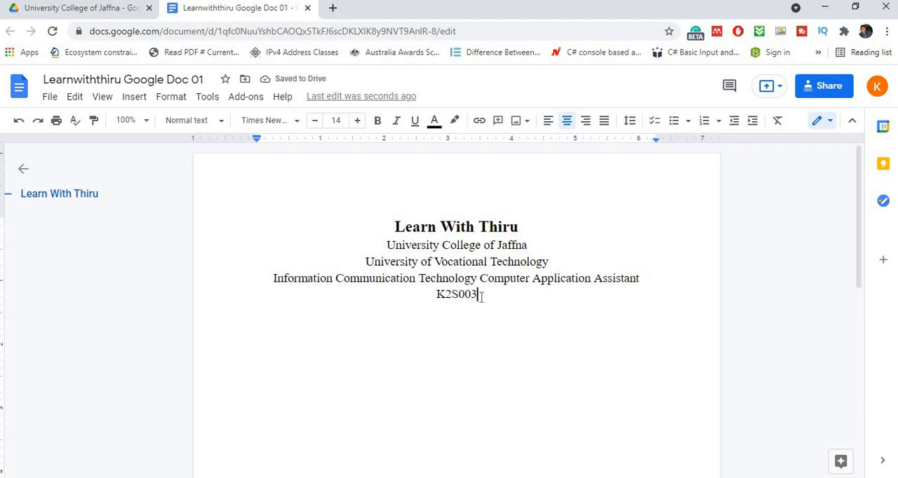
- Paste the copied notes on computers and hardware classification as left-aligned text, leaving a blank line below "K2S003"
key("Return")
key("Return")
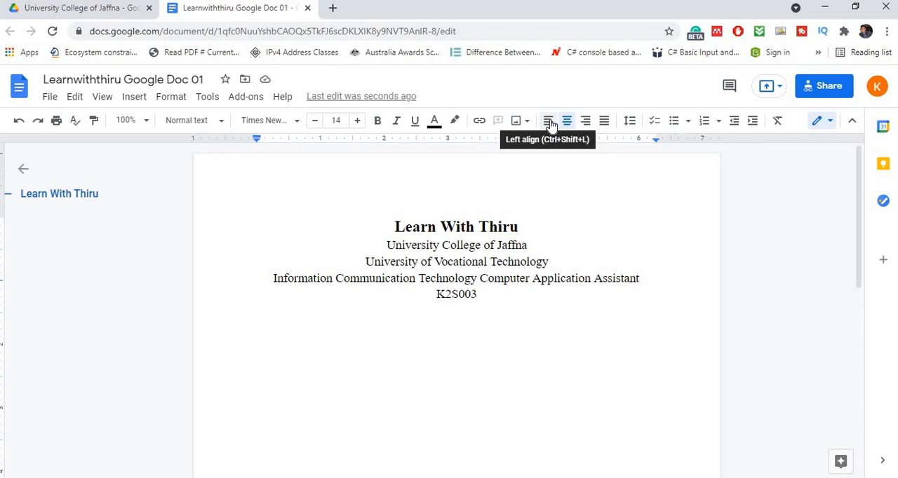
left_click(549, 122)
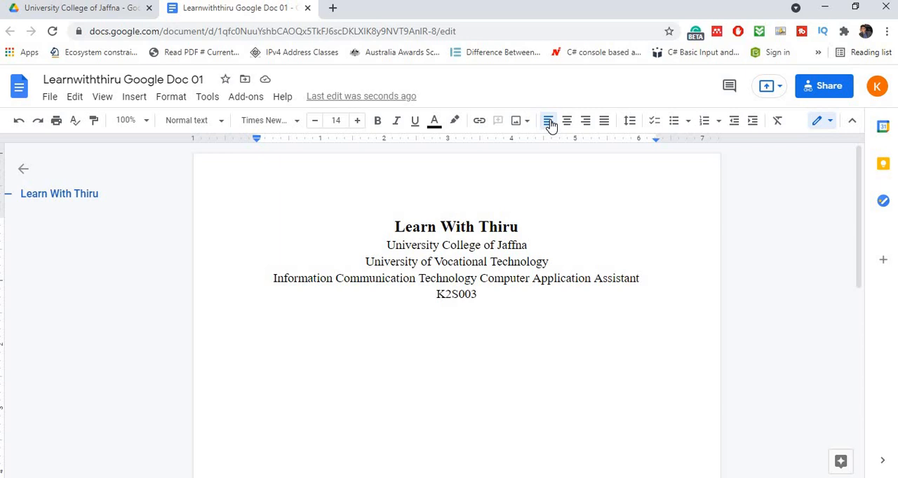
key("ctrl+v")
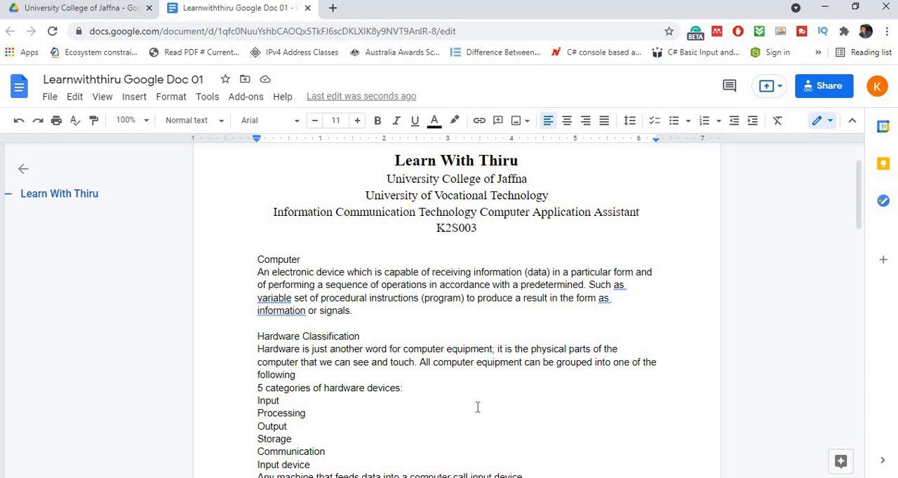
- Set all the pasted notes, from "Computer" through "Speaker", to Times New Roman at size 12
scroll(477, 408, "down", 3)
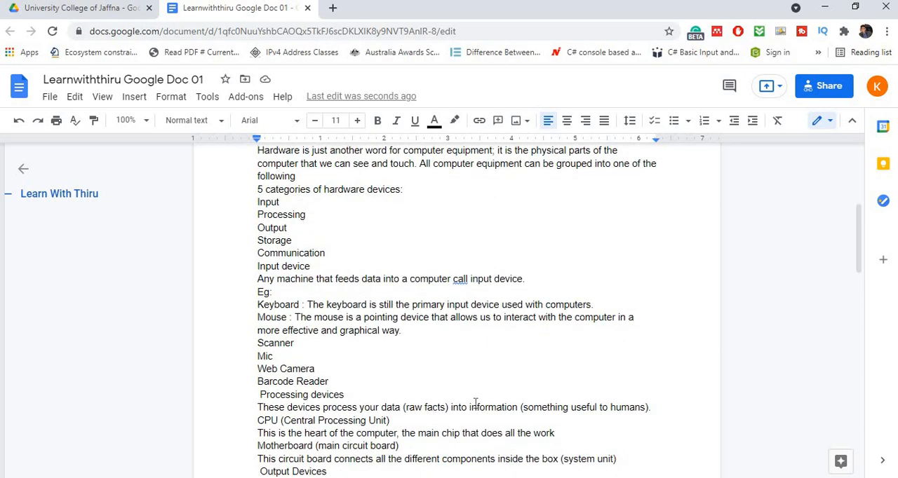
scroll(475, 404, "up", 1)
scroll(475, 403, "up", 2)
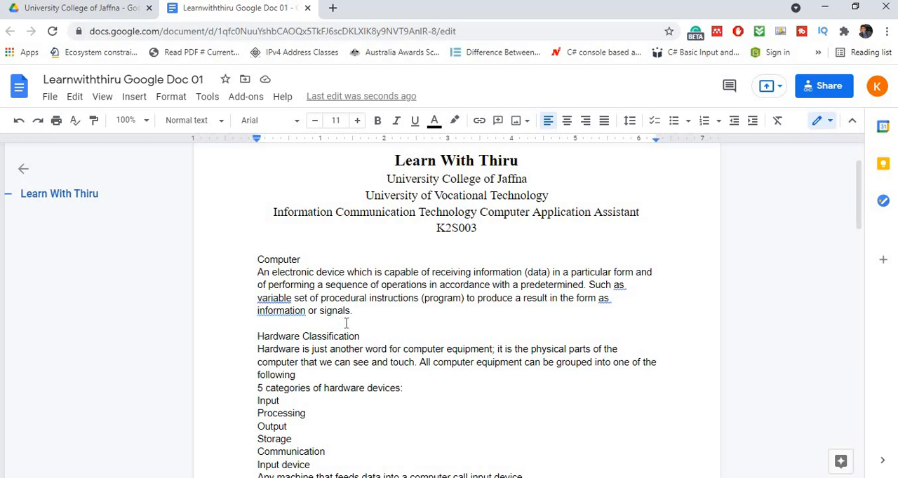
scroll(346, 323, "down", 8)
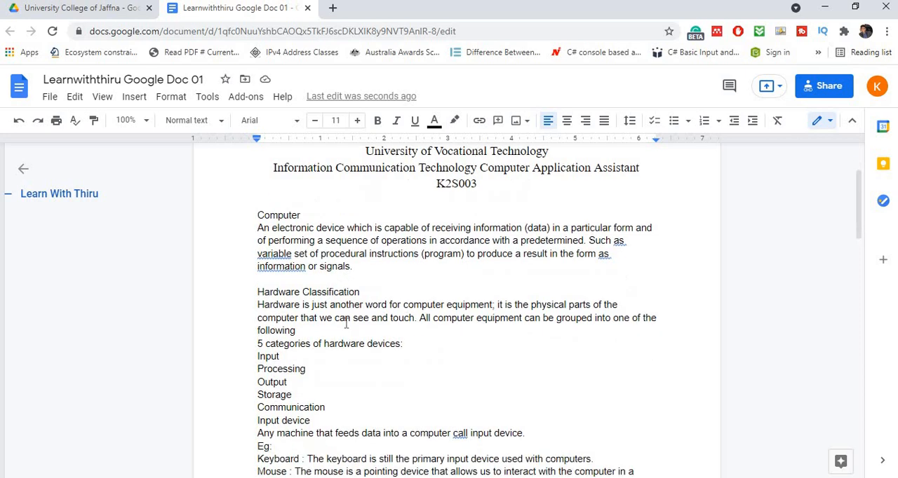
scroll(346, 323, "up", 15)
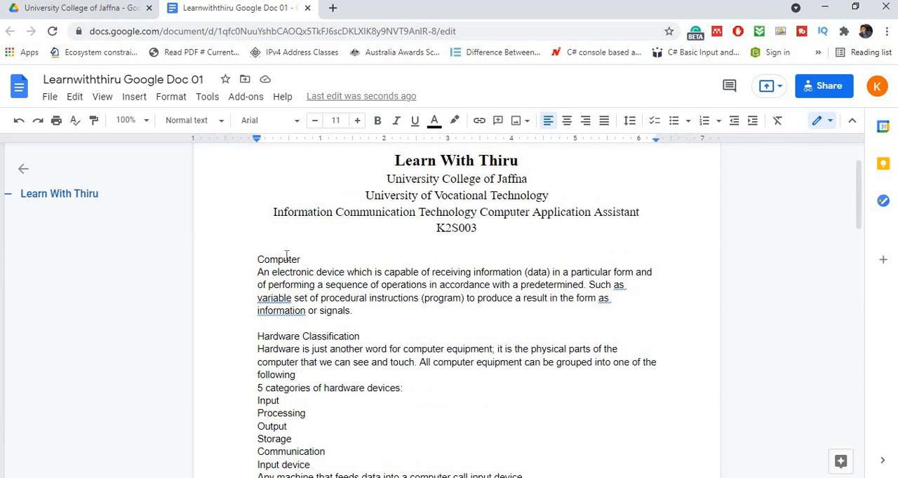
left_click(285, 259)
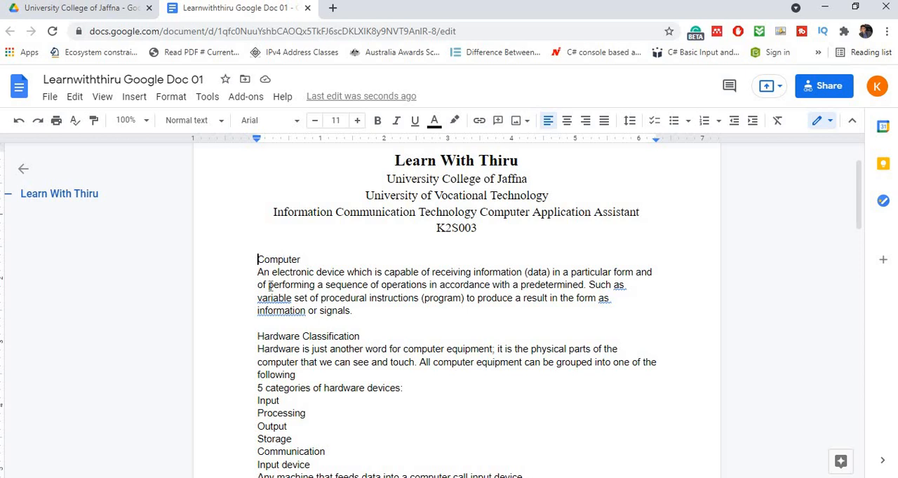
left_click_drag(256, 259, 391, 418)
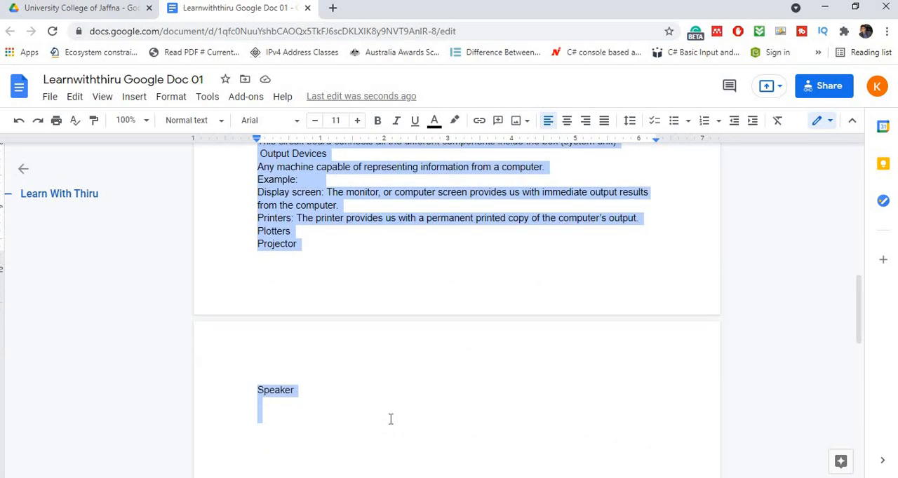
left_click(296, 121)
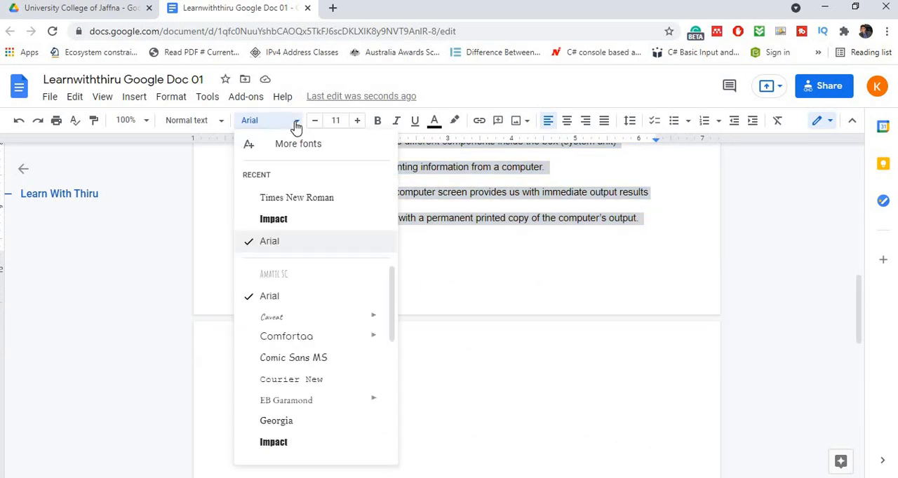
left_click(296, 198)
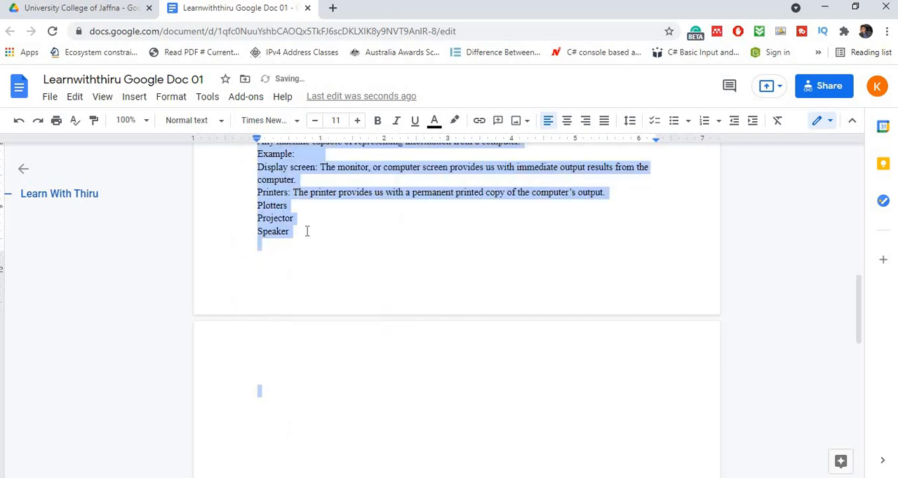
left_click(357, 123)
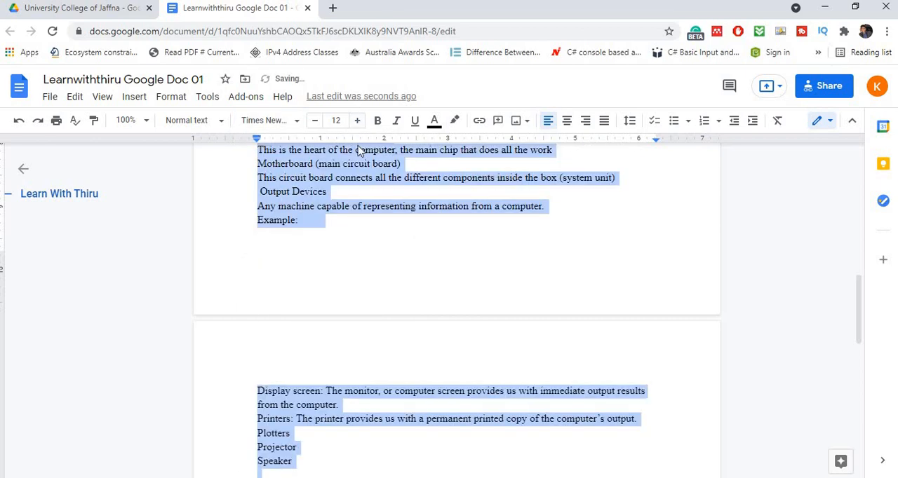
- Make the "Computer" heading bold and turn it into a numbered list item
scroll(384, 264, "up", 5)
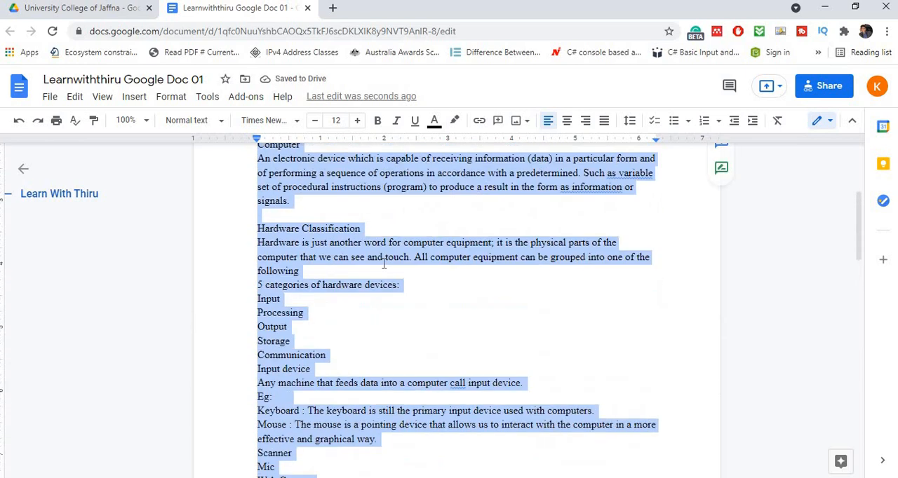
scroll(384, 265, "up", 1)
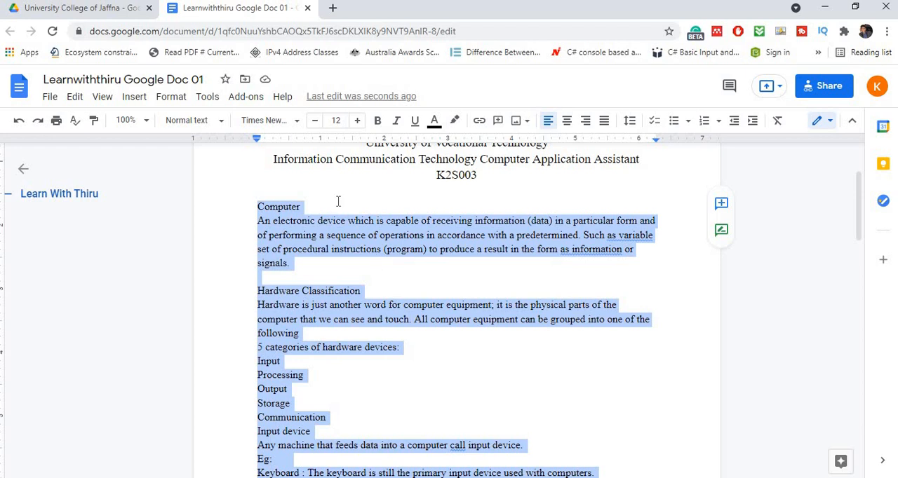
left_click(303, 207)
left_click_drag(271, 216, 245, 204)
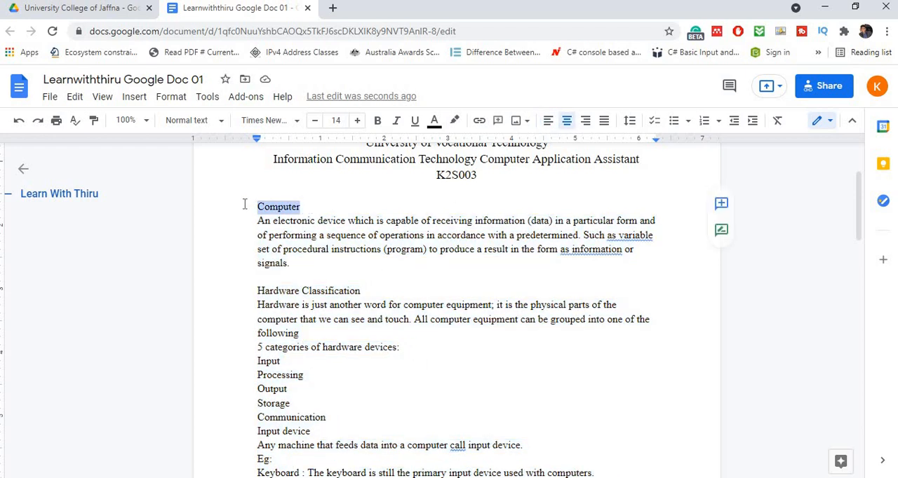
key("ctrl+backslash")
left_click(379, 120)
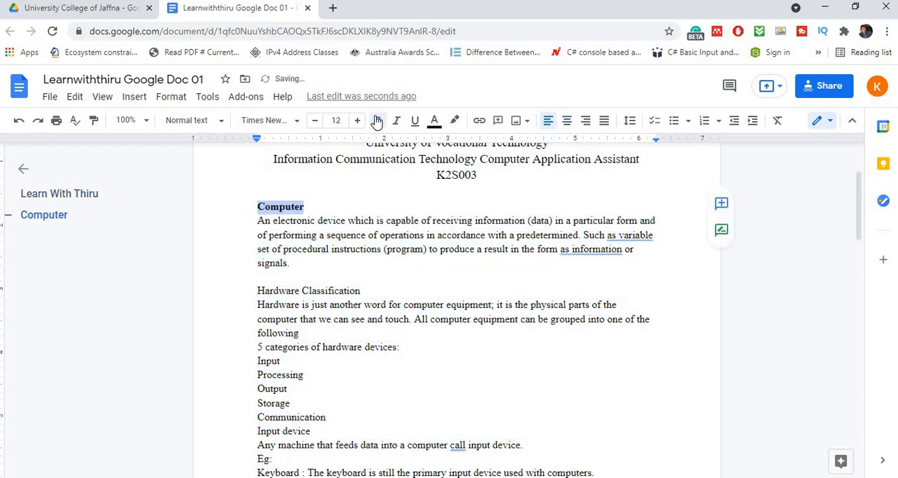
left_click(717, 123)
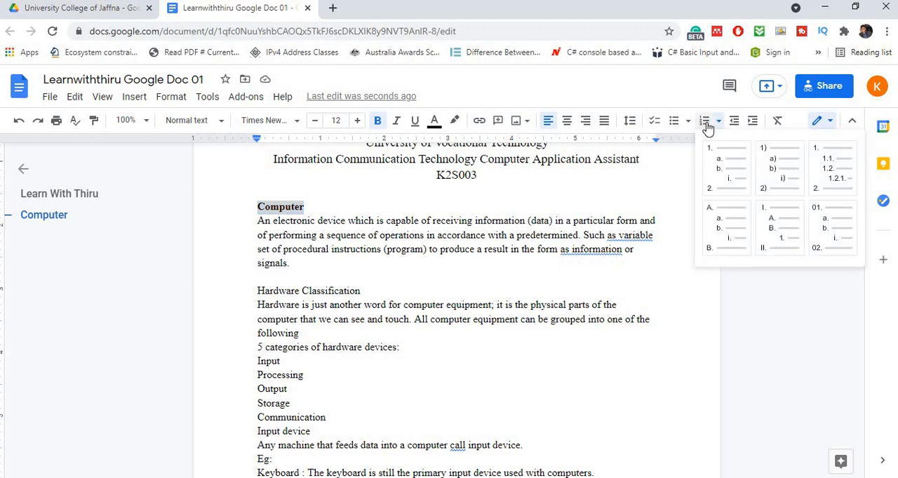
left_click(706, 126)
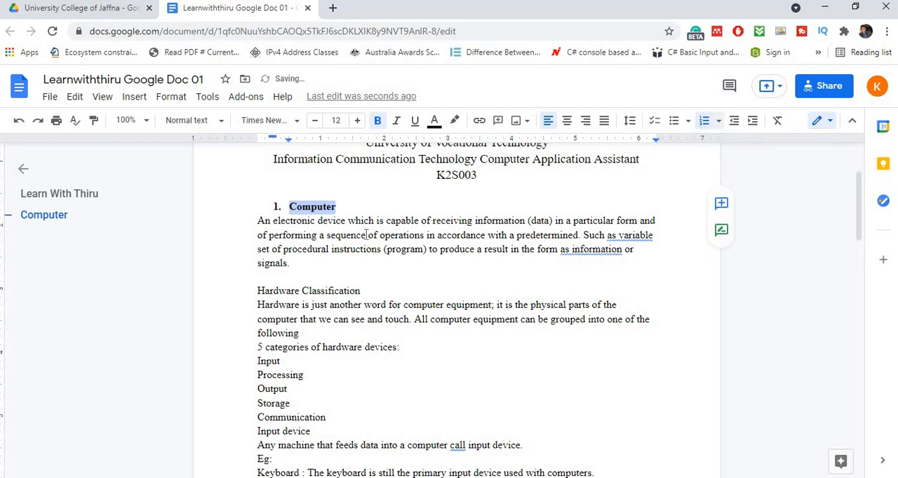
- Make the "Hardware Classification" heading bold and turn it into a numbered list item
left_click_drag(367, 290, 256, 291)
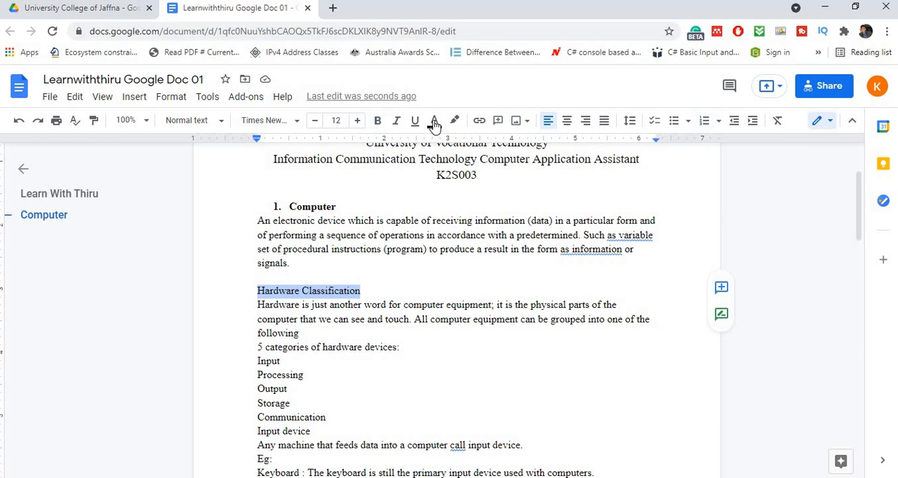
left_click(378, 120)
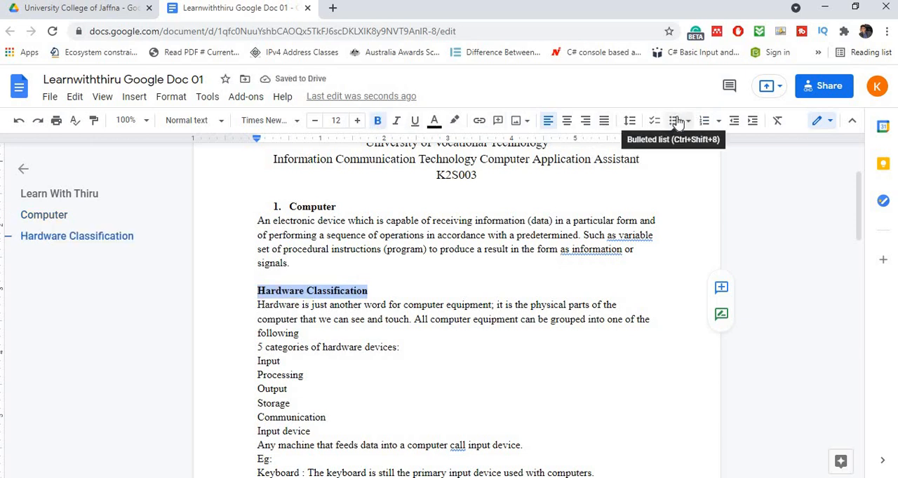
left_click(703, 122)
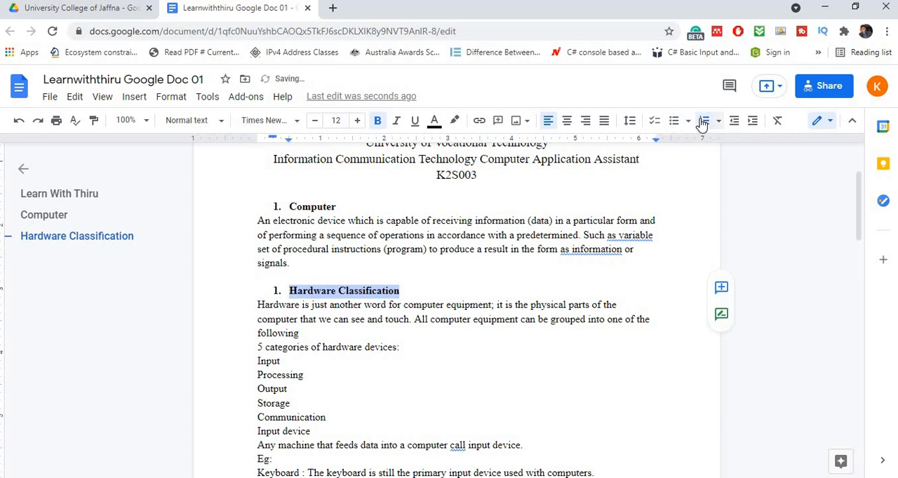
left_click(718, 122)
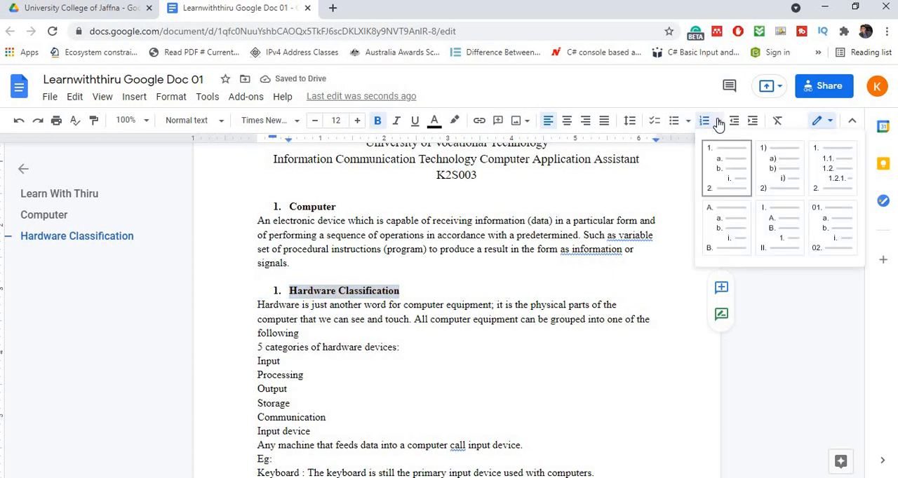
left_click(340, 306)
left_click(564, 288)
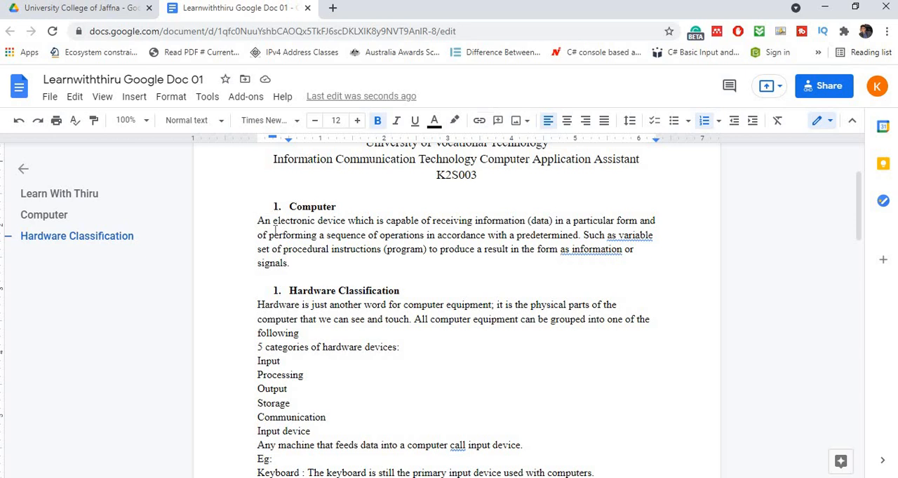
- Set the "Hardware Classification" list number to continue the previous numbering from "Computer"
left_click(277, 290)
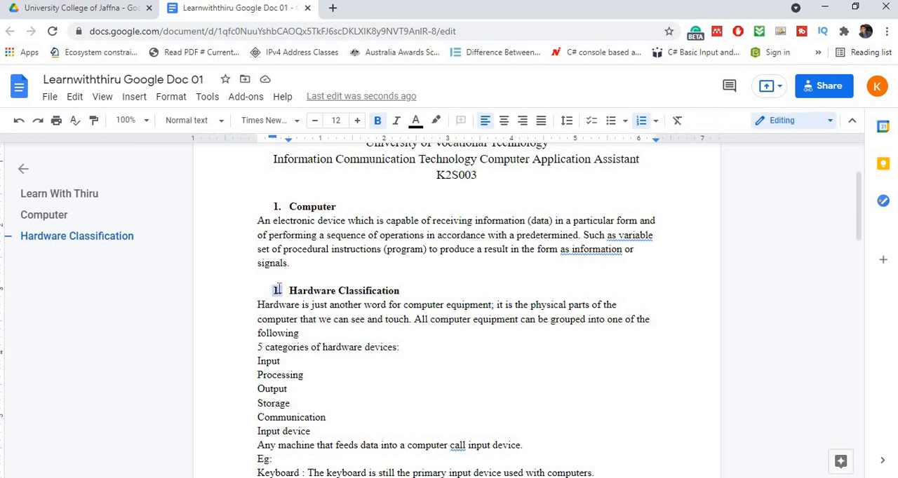
right_click(278, 290)
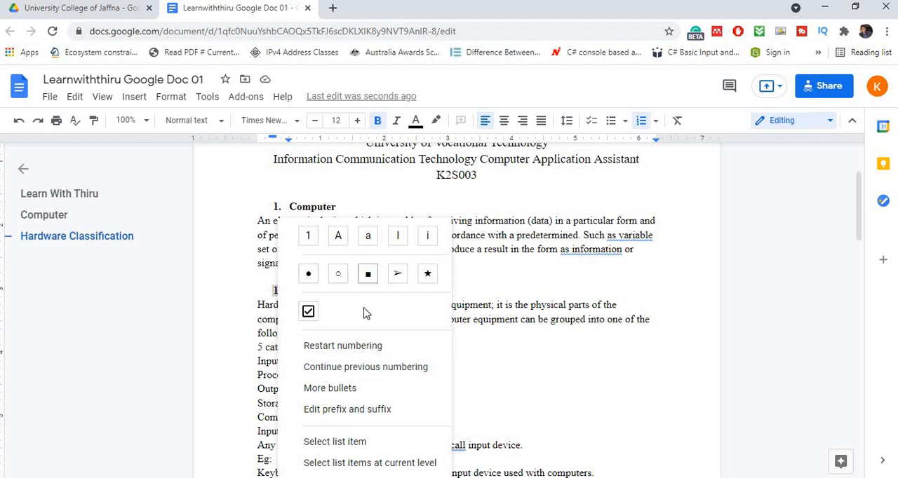
left_click(354, 366)
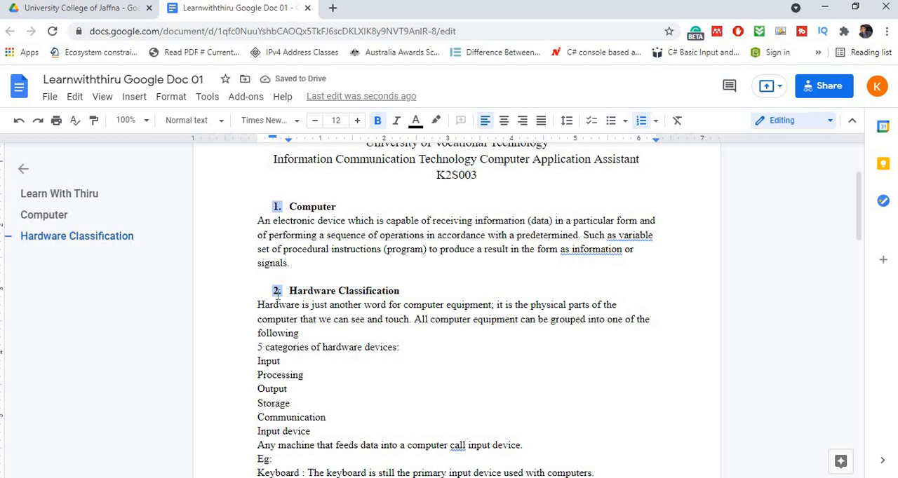
- Try left, center and right alignment on the "Computer" heading and its paragraph, and leave them justified
left_click(288, 274)
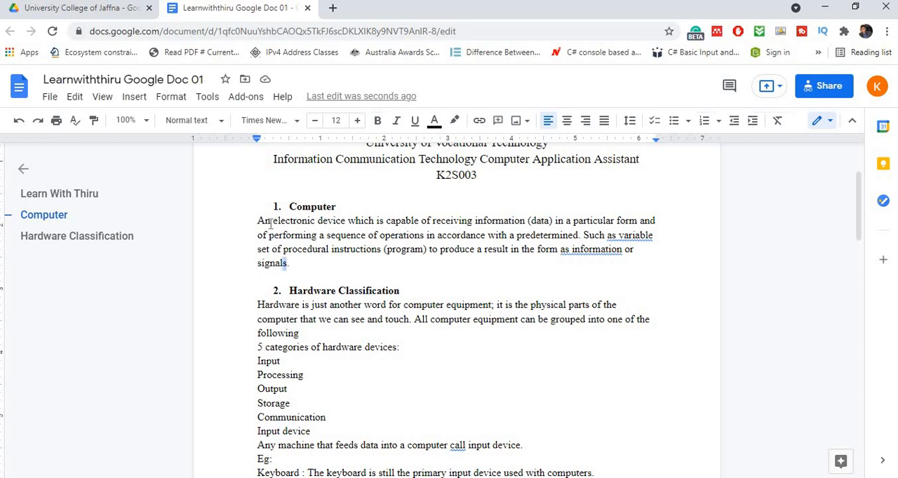
left_click_drag(287, 264, 269, 197)
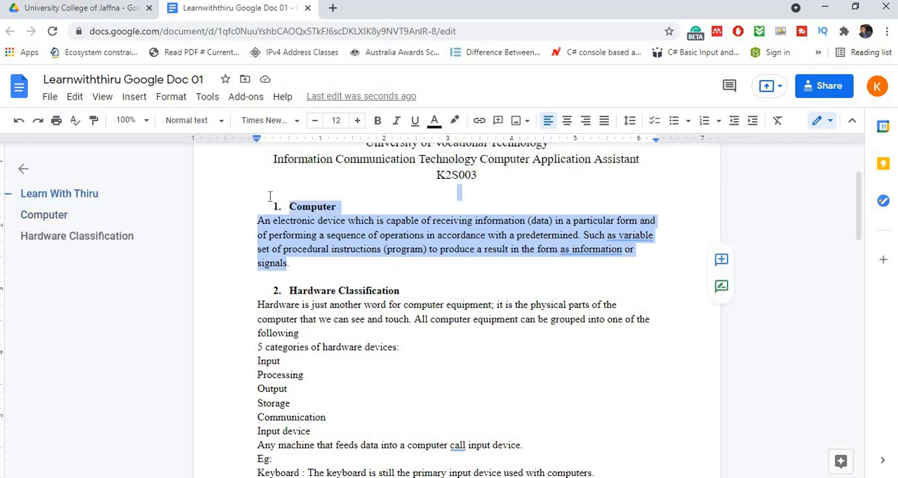
left_click(549, 121)
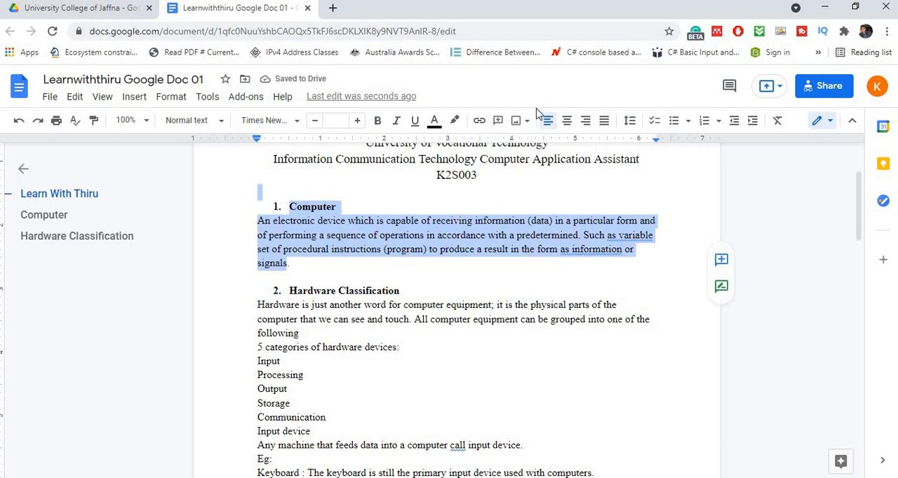
left_click(567, 121)
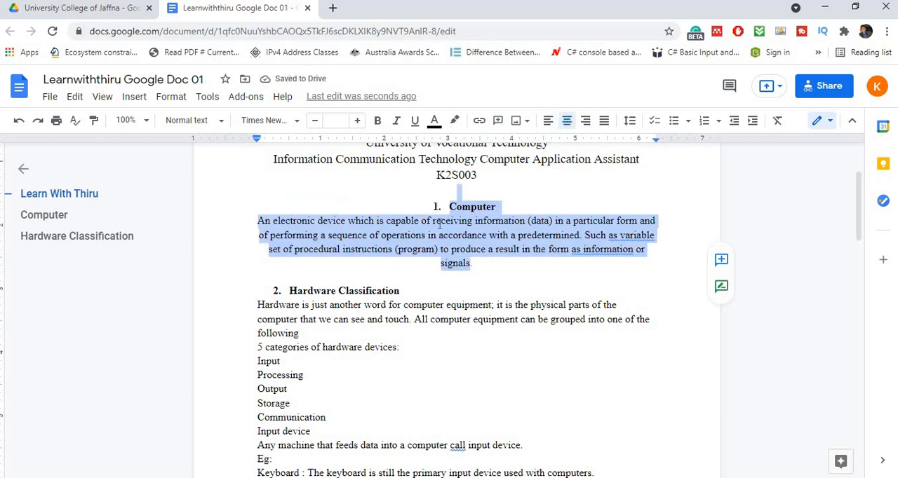
left_click(587, 122)
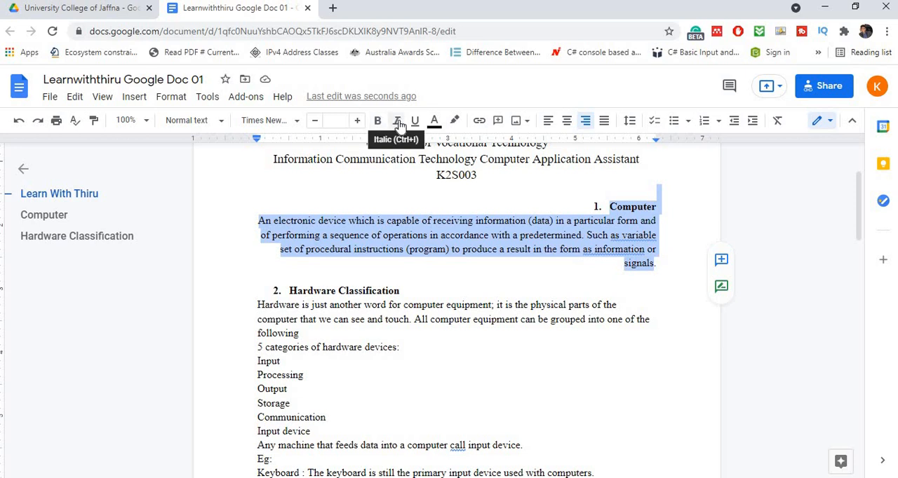
left_click(605, 127)
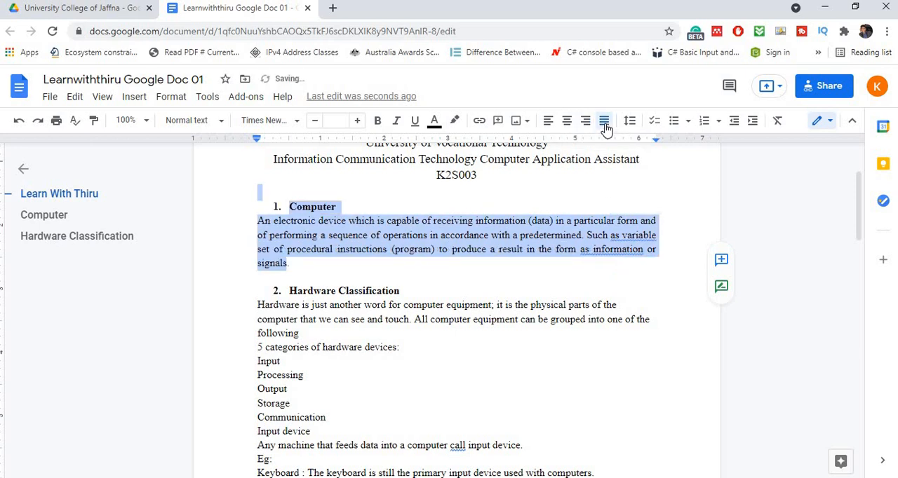
left_click(547, 121)
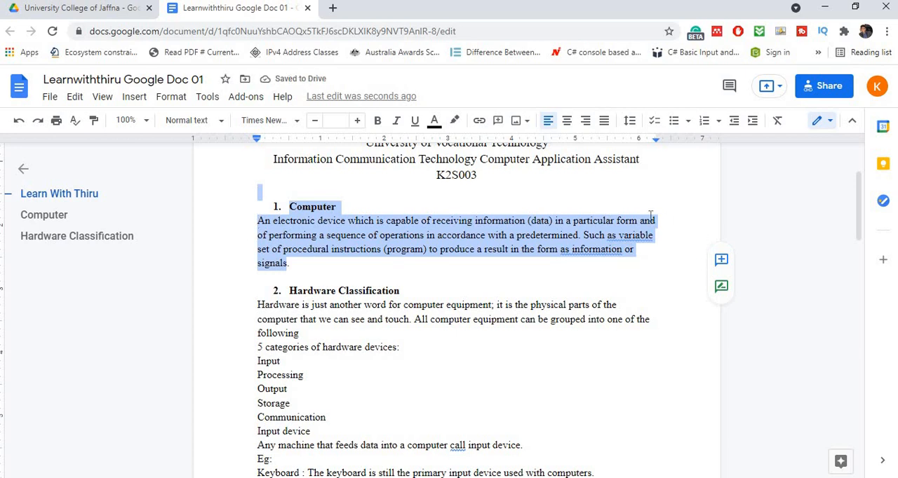
left_click(607, 126)
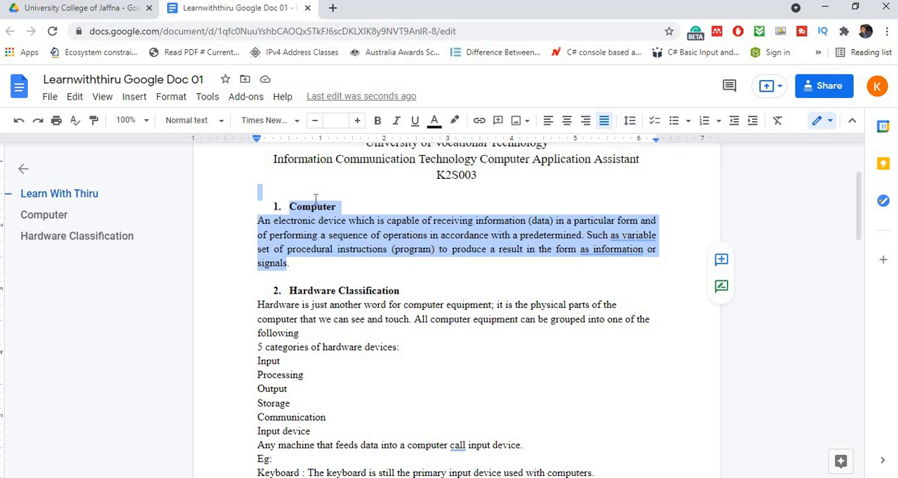
- Set the line spacing of the paragraph below the "Computer" heading to 1.5
left_click(289, 208)
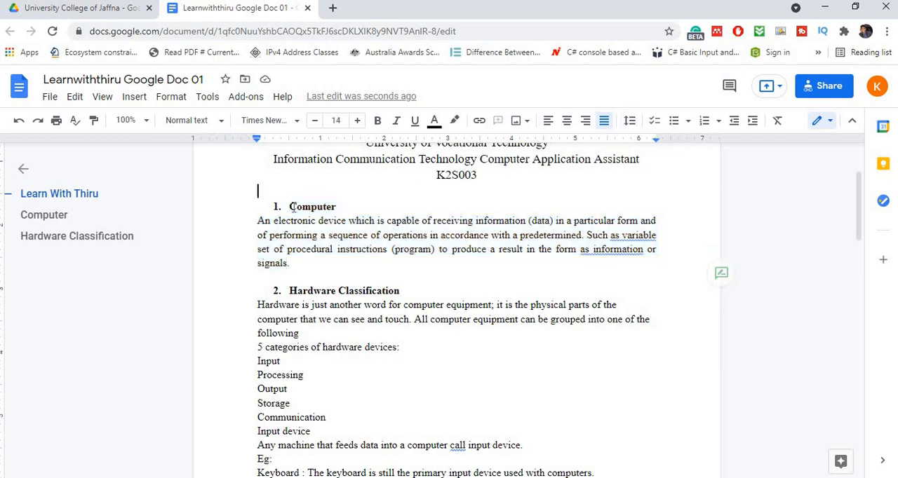
left_click(258, 221)
left_click(288, 264, "shift")
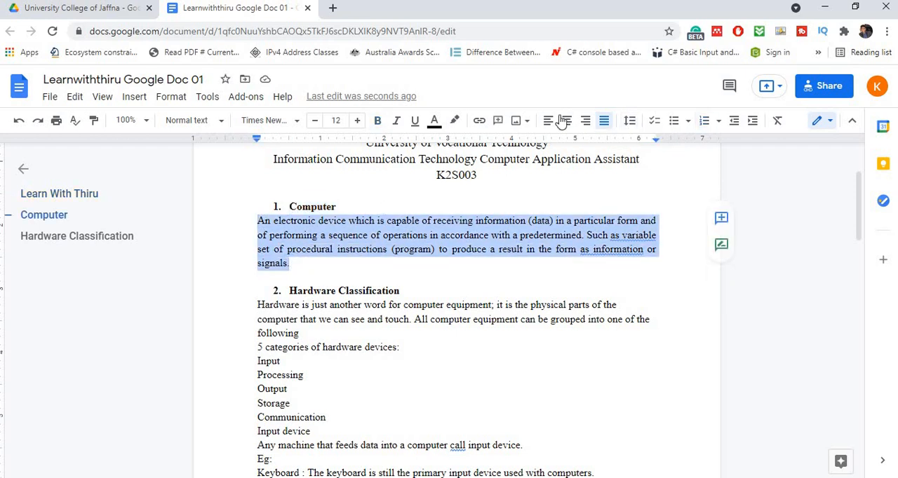
left_click(630, 122)
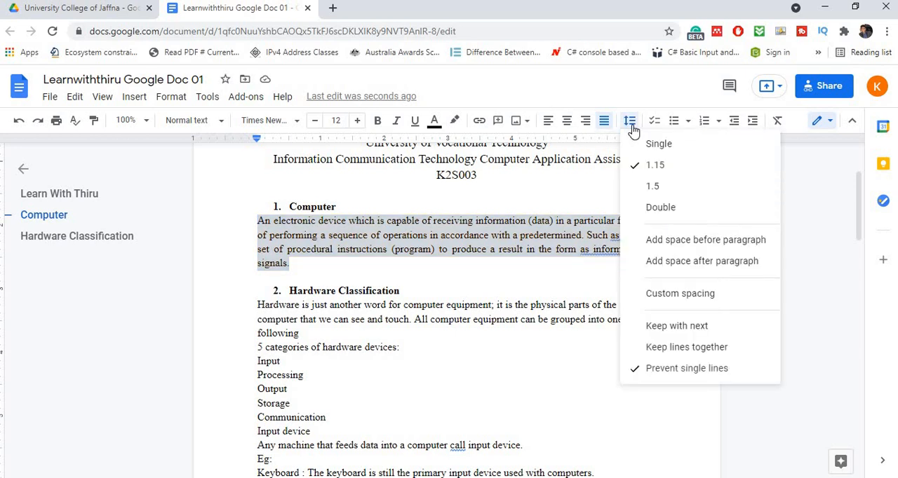
left_click(655, 187)
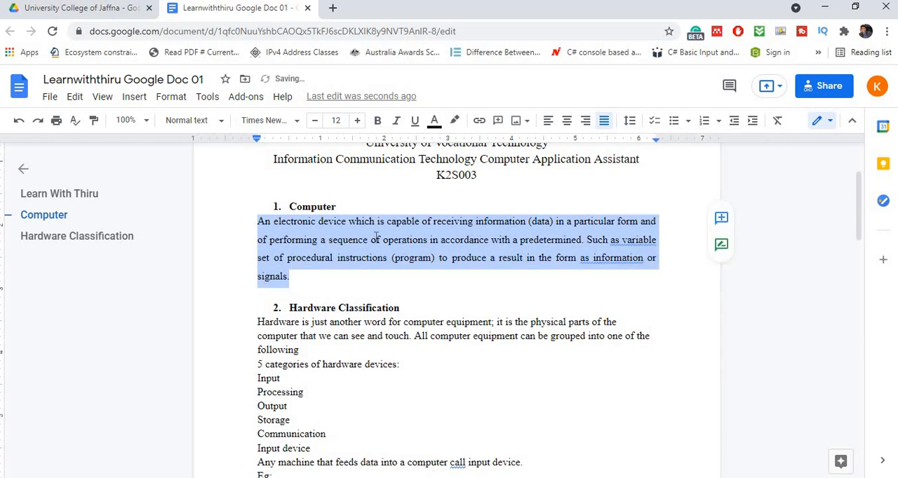
- Try a custom line spacing of 3 on the paragraph below the "Computer" heading, and leave it at 1.15
left_click(630, 121)
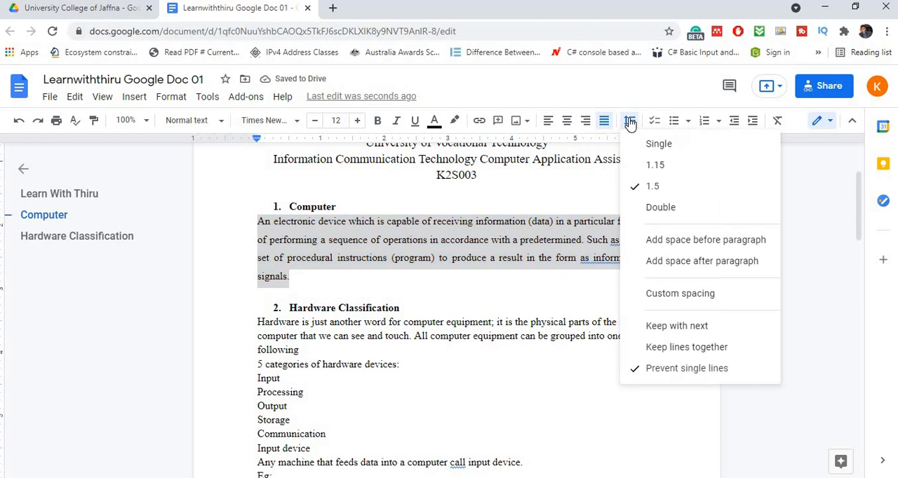
left_click(660, 296)
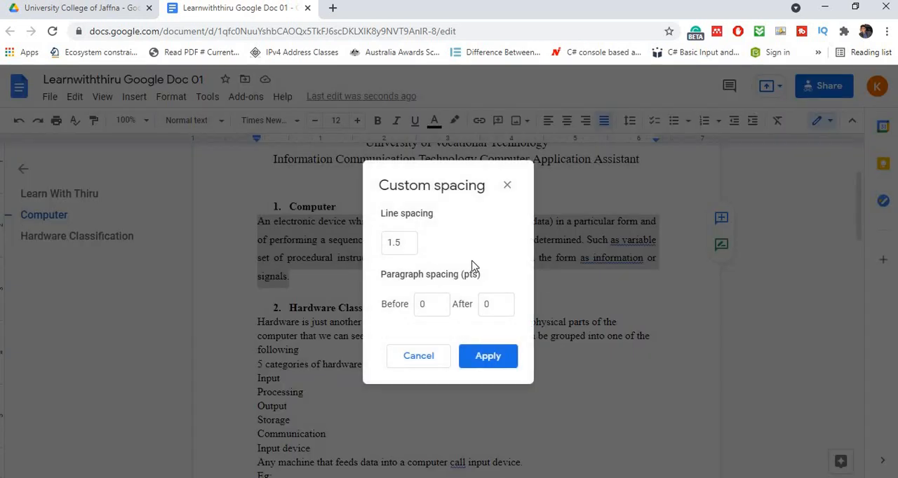
left_click(396, 244)
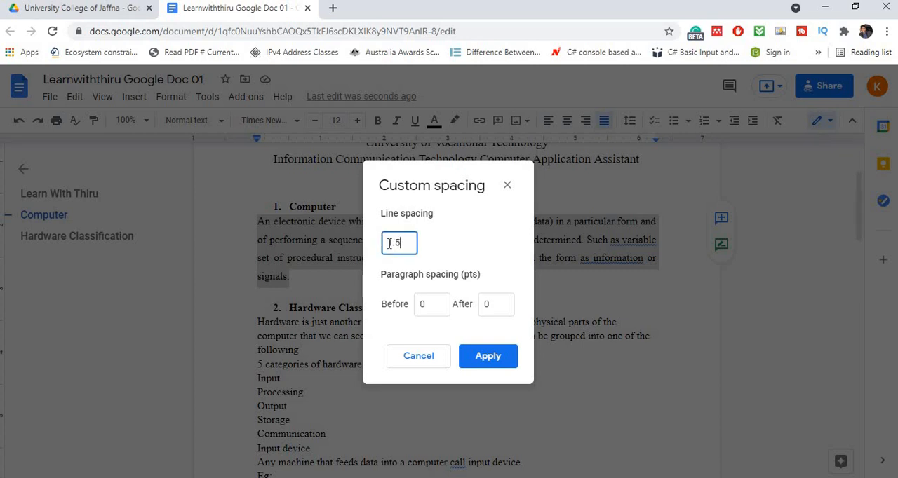
double_click(390, 243)
left_click(393, 243)
double_click(388, 243)
type("3")
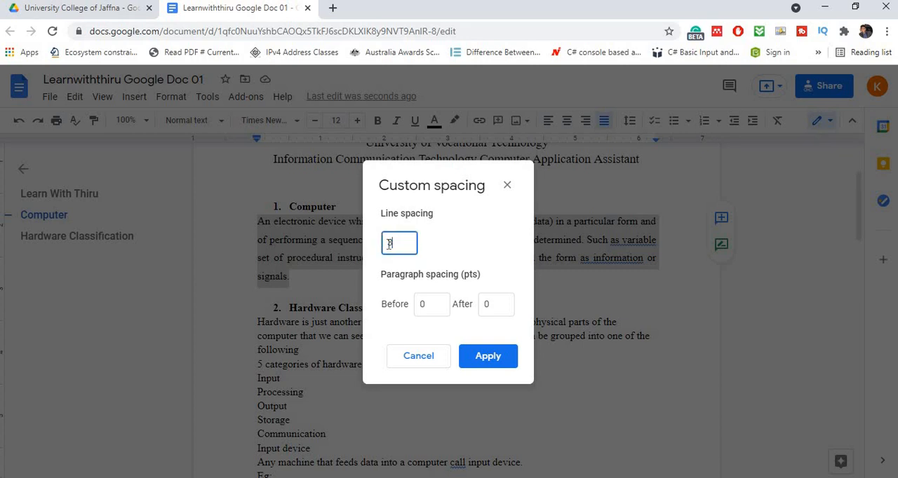
left_click(488, 357)
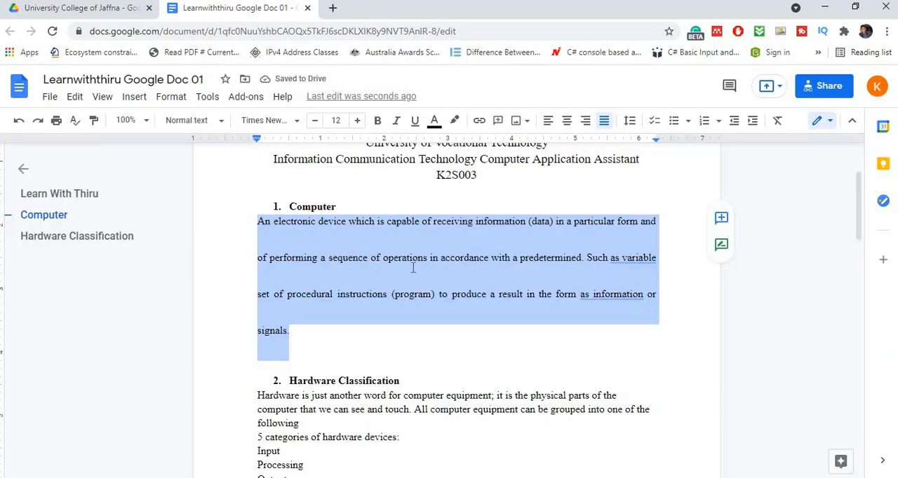
left_click(629, 121)
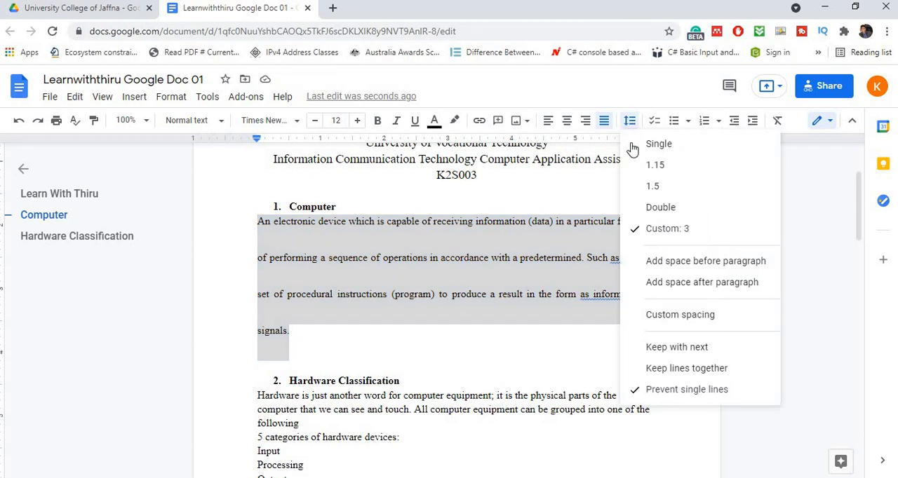
left_click(639, 167)
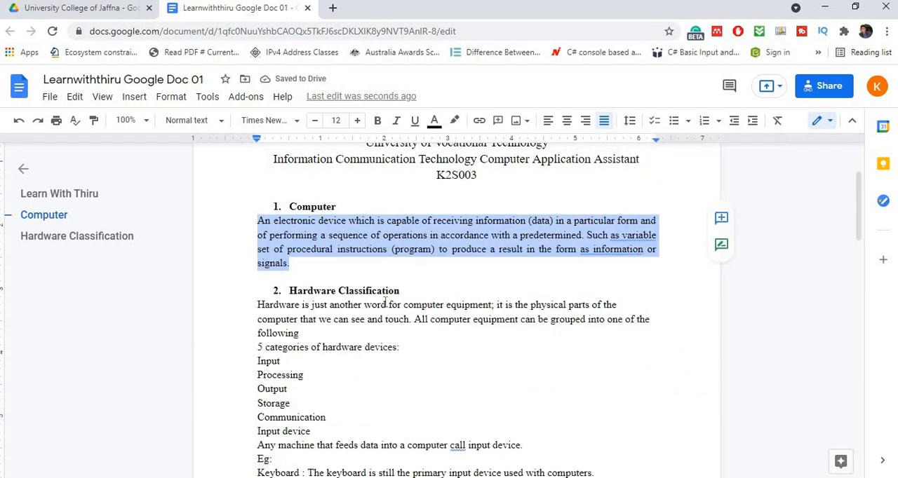
- Justify all the text below the "Hardware Classification" heading through to the end of the document
left_click(251, 327)
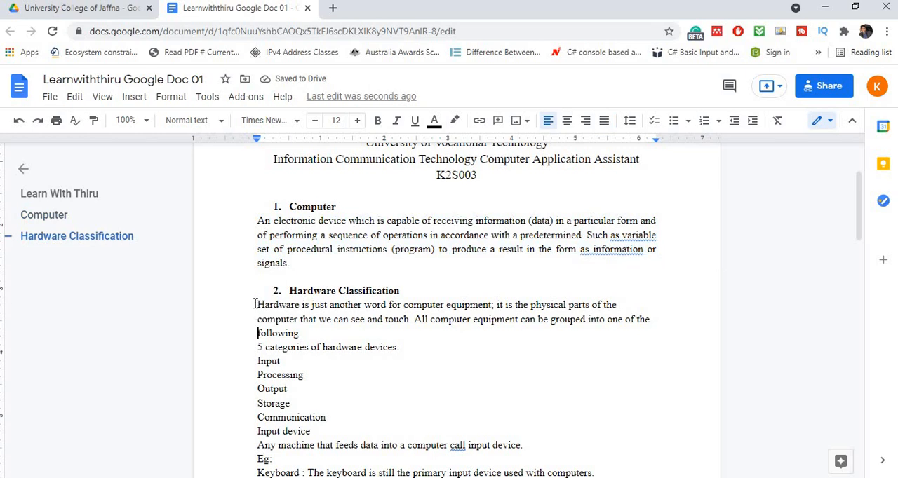
left_click_drag(418, 391, 421, 477)
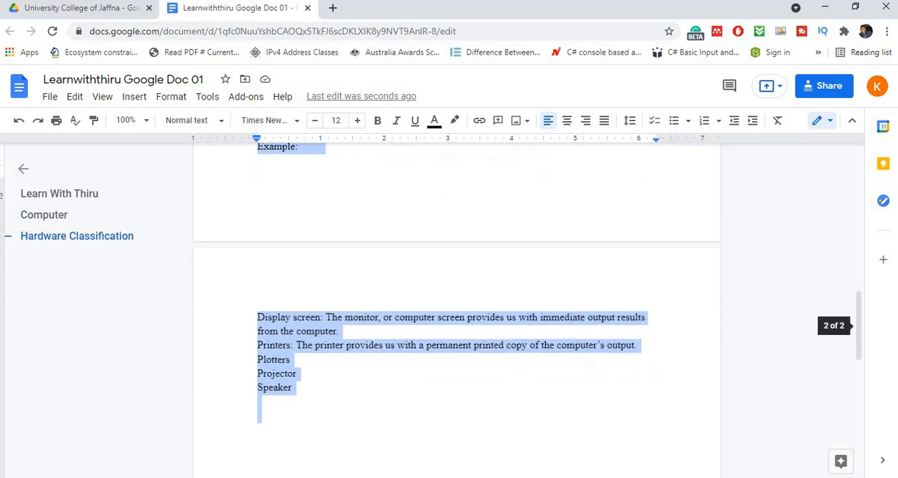
left_click(604, 121)
scroll(481, 357, "up", 10)
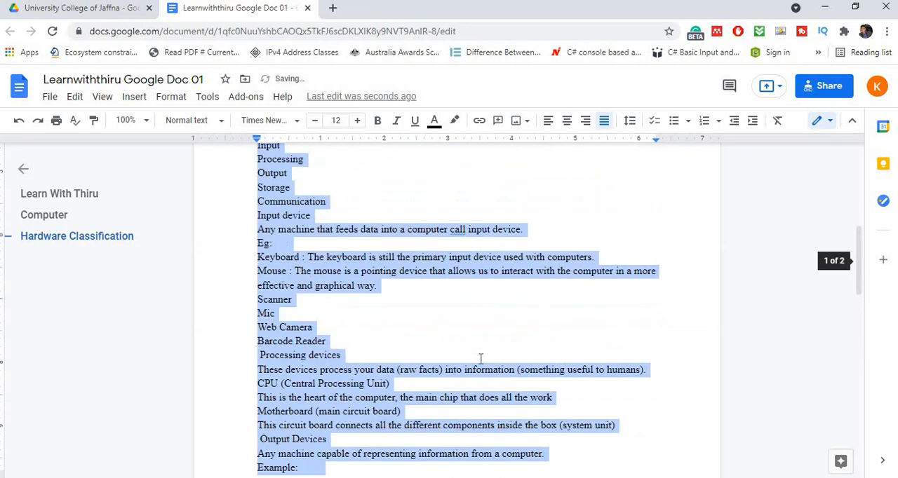
scroll(384, 317, "down", 3)
- Make the line "5 categories of hardware devices:" bold
left_click(383, 317)
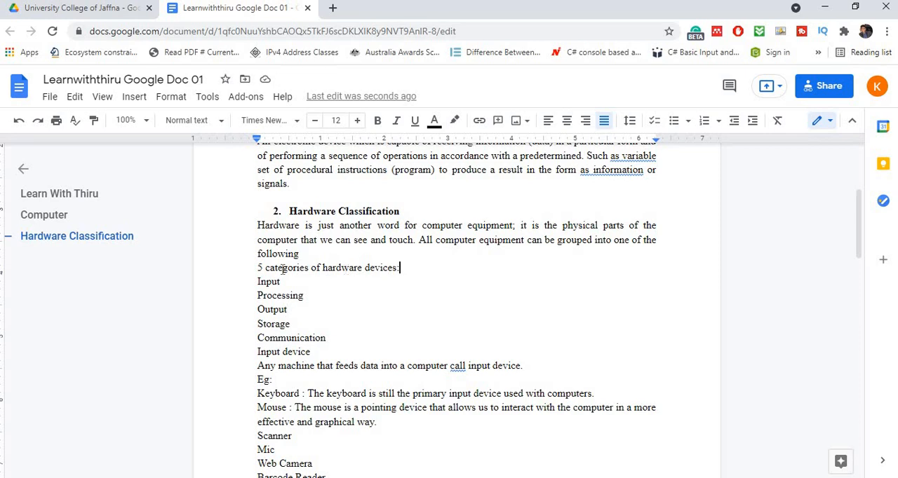
left_click_drag(399, 268, 253, 269)
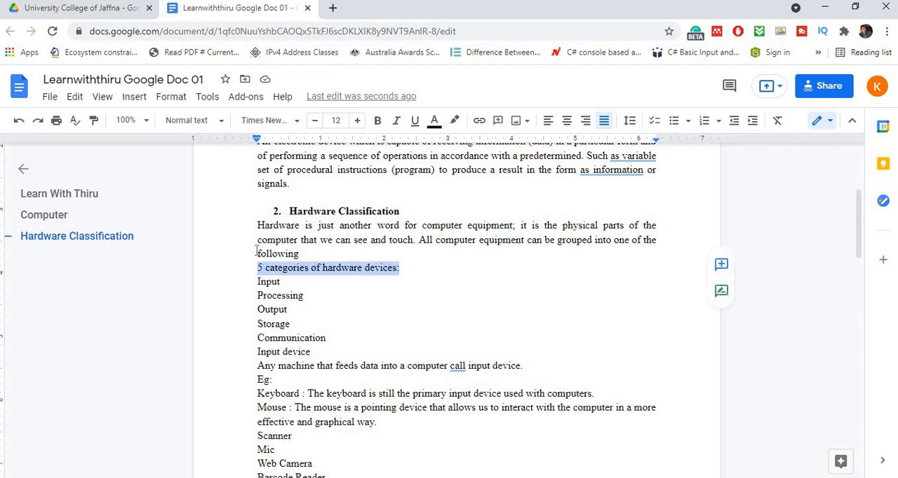
left_click(376, 122)
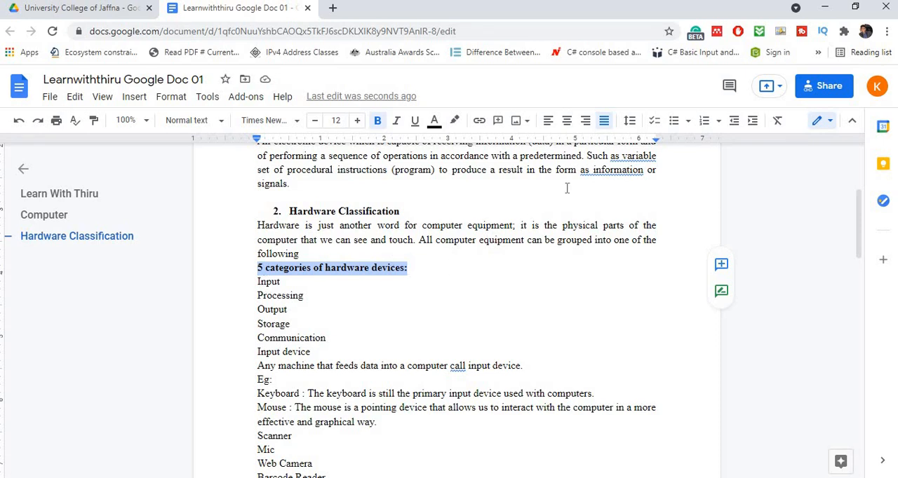
- Try increasing and decreasing the indent of the "5 categories of hardware devices:" line, and leave it indented one level
left_click(751, 121)
left_click(750, 121)
left_click(751, 121)
left_click(751, 121)
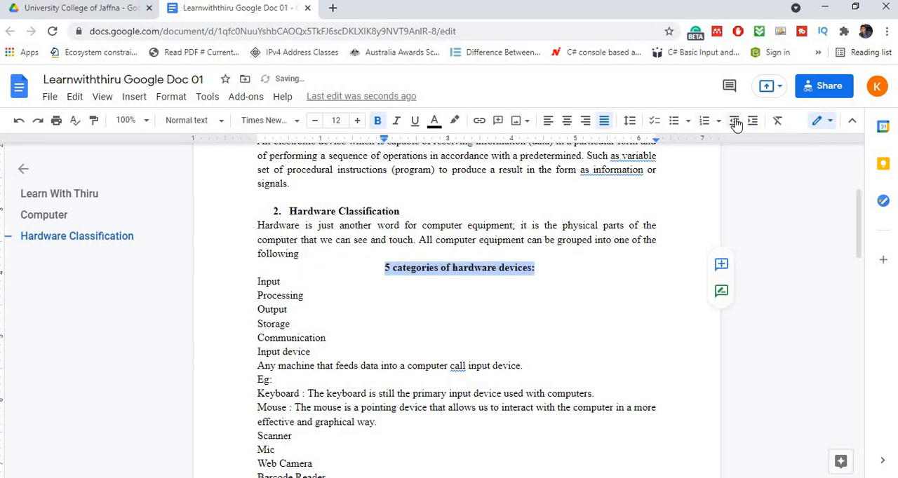
left_click(734, 122)
left_click(735, 122)
left_click(735, 122)
left_click(734, 121)
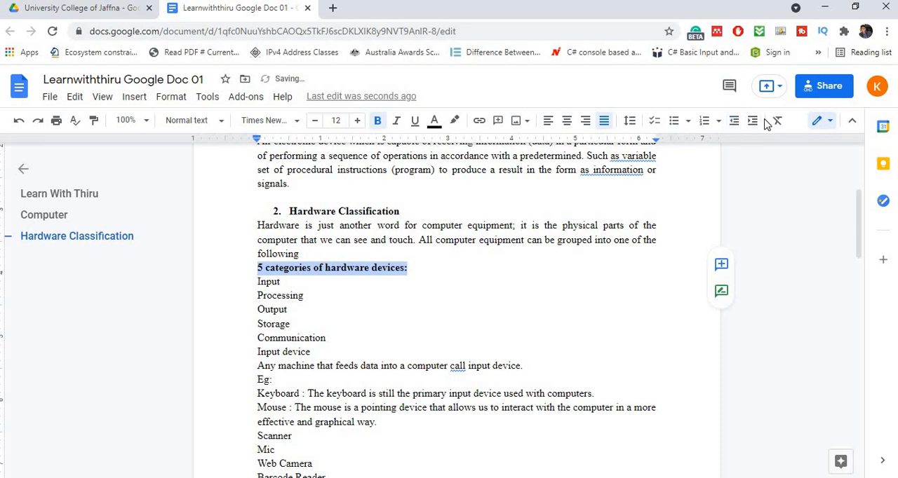
left_click(752, 122)
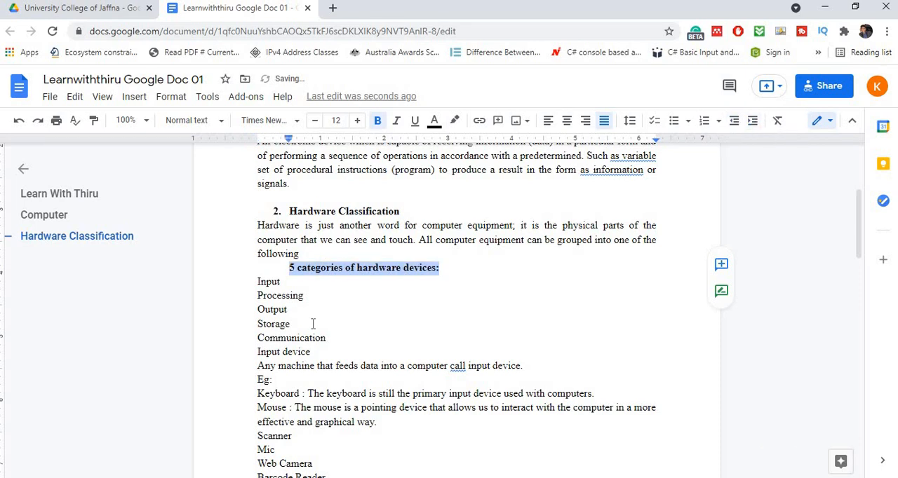
- Turn the lines "Input" through "Communication" into a list with solid round bullets and indent it one more level
left_click(258, 282)
left_click_drag(280, 300, 334, 352)
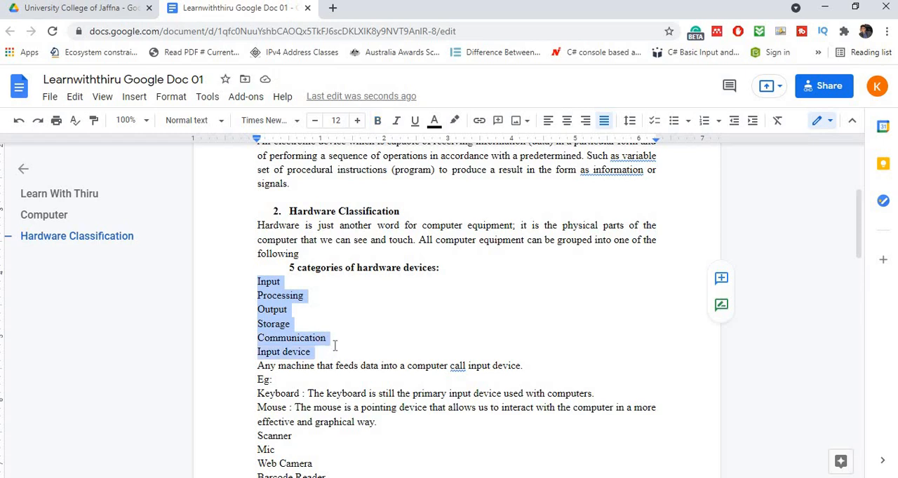
left_click(335, 352)
left_click_drag(329, 338, 247, 282)
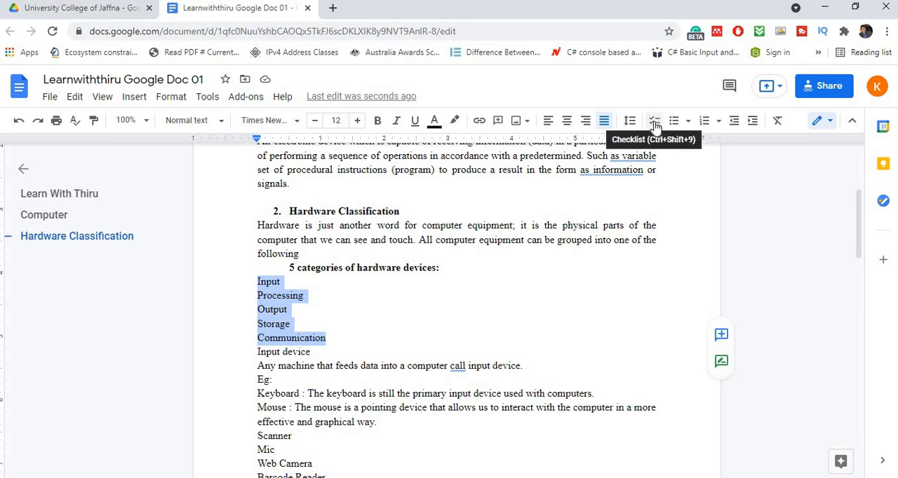
left_click(687, 123)
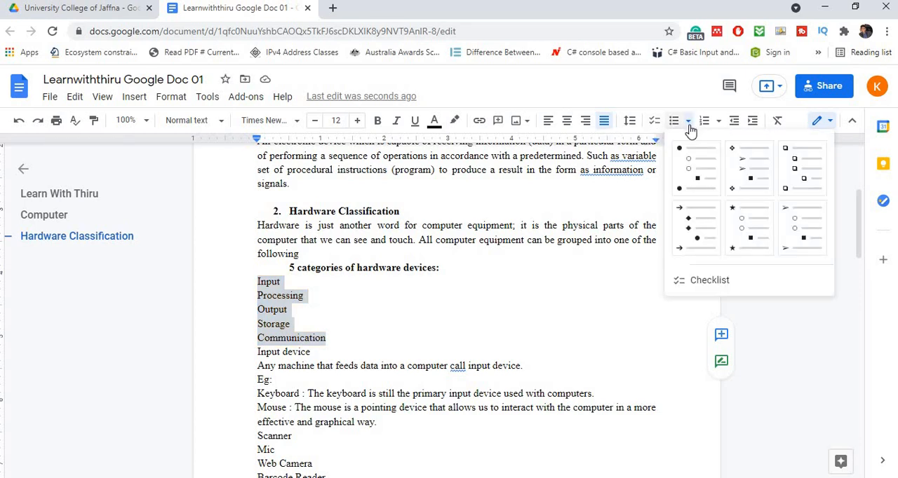
left_click(693, 169)
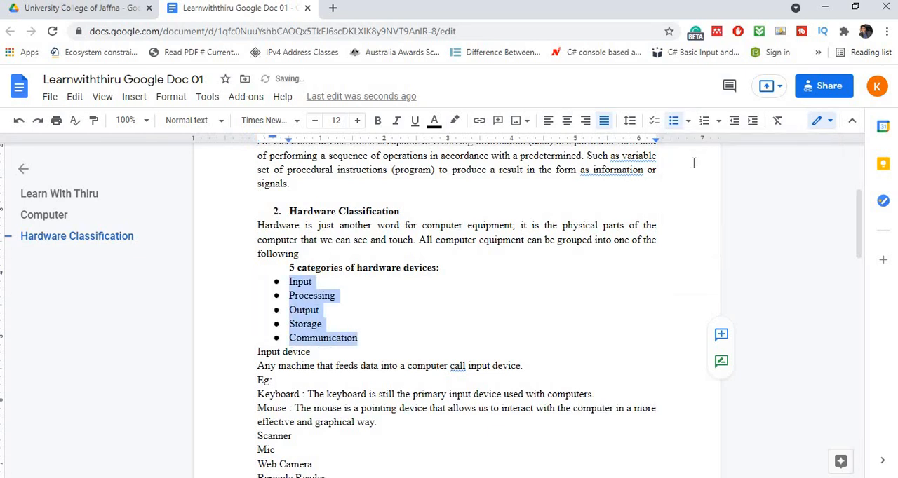
left_click(751, 122)
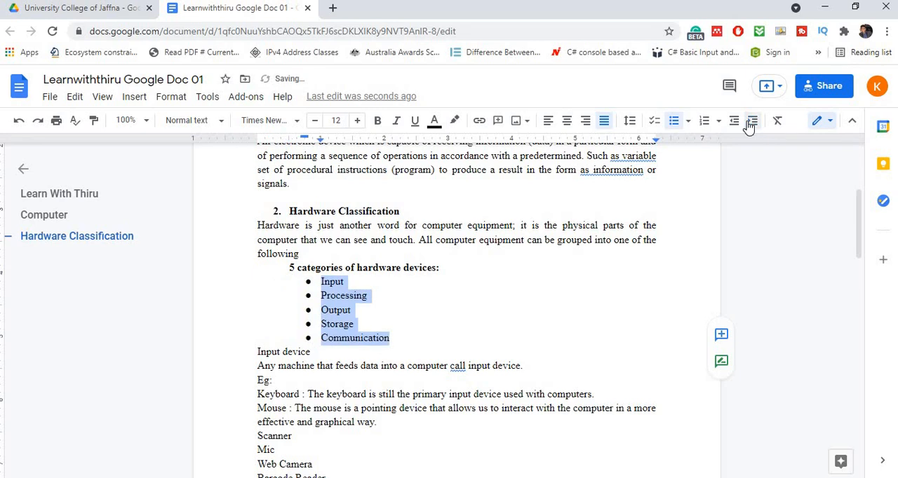
- Try the checklist format on the five category items, and return them to solid round bullets indented one more level
left_click(652, 123)
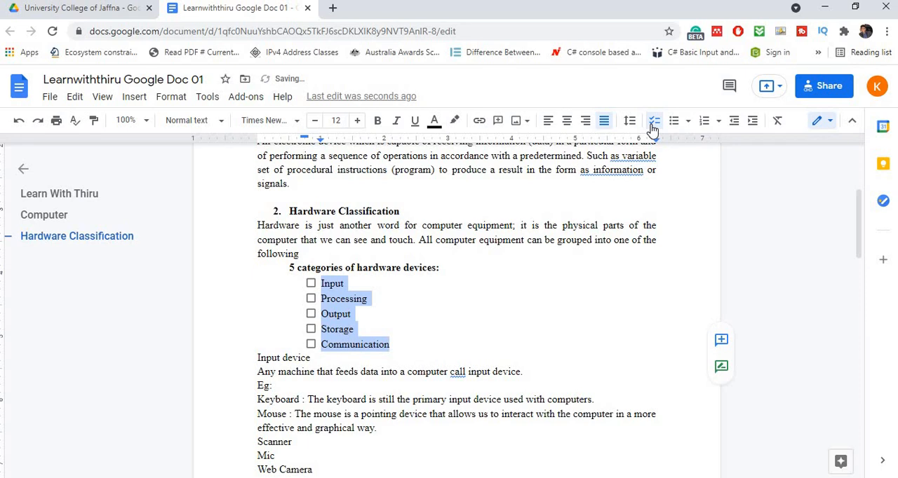
left_click(652, 125)
left_click(652, 124)
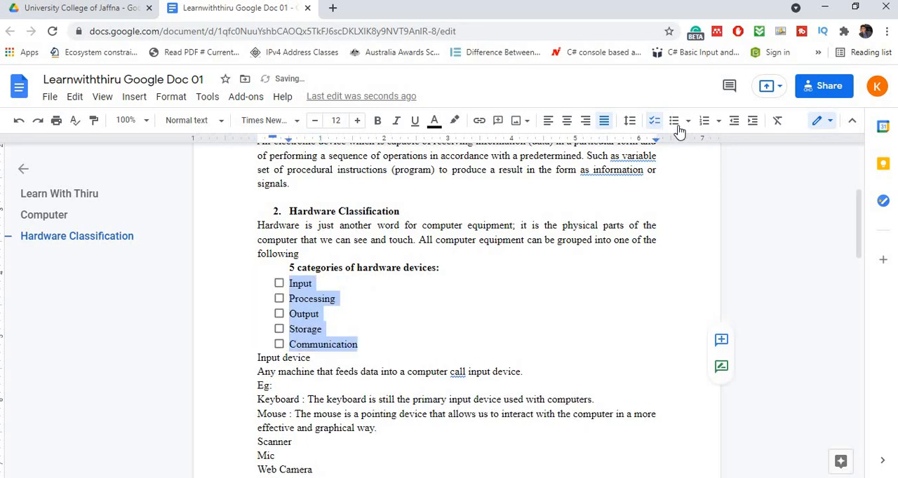
left_click(687, 123)
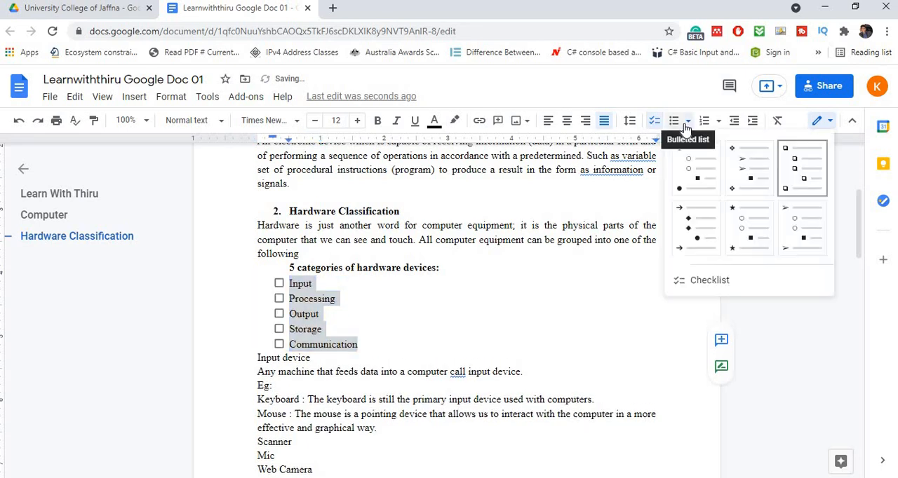
left_click(709, 163)
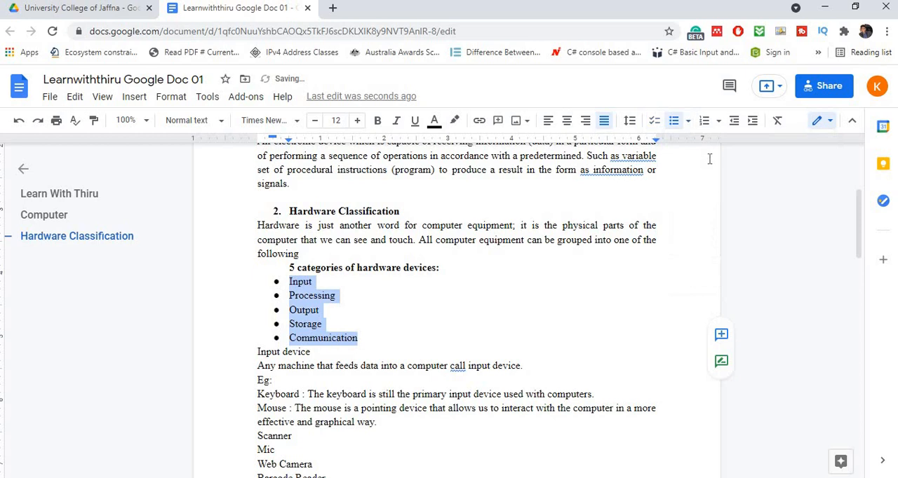
left_click(750, 125)
left_click(582, 322)
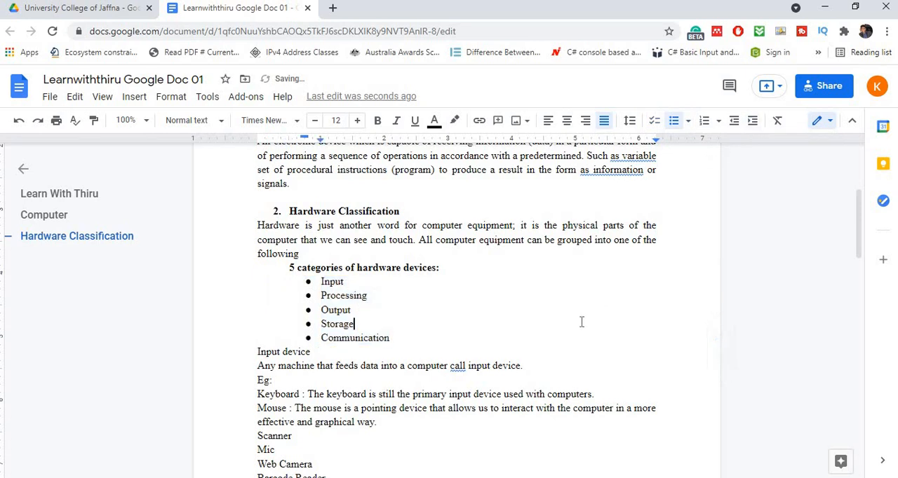
- Make the "Input device" line bold and turn it into a numbered item in the 1., a., i. style
scroll(581, 323, "down", 1)
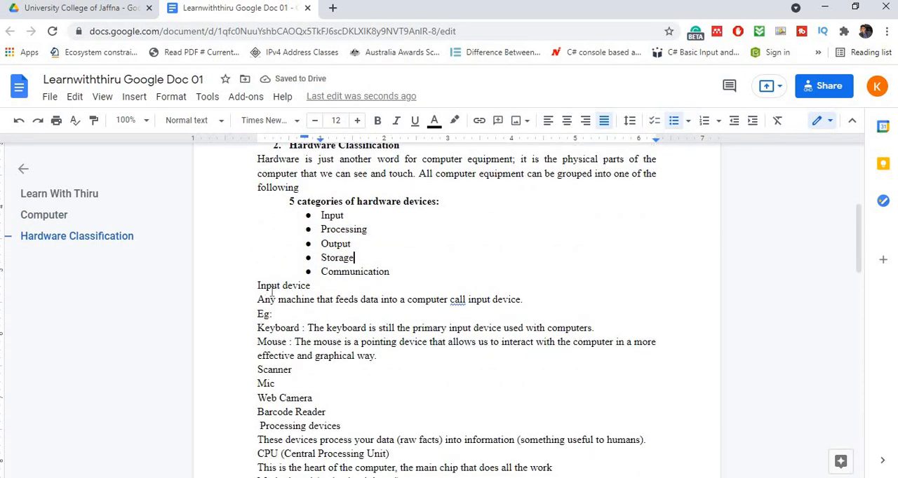
left_click_drag(256, 285, 316, 285)
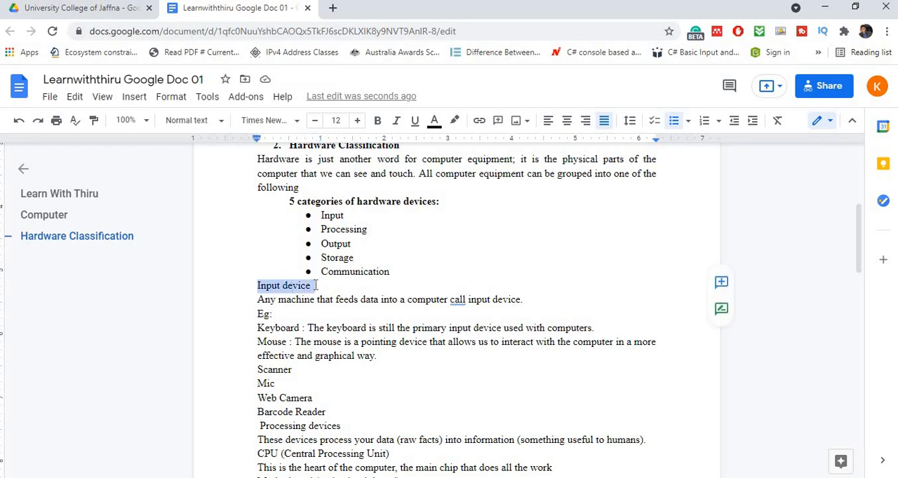
left_click(378, 120)
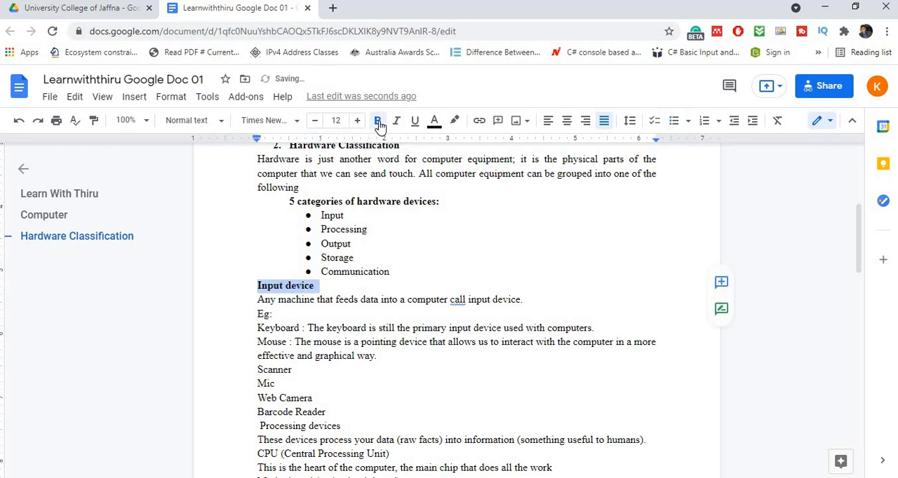
left_click(719, 123)
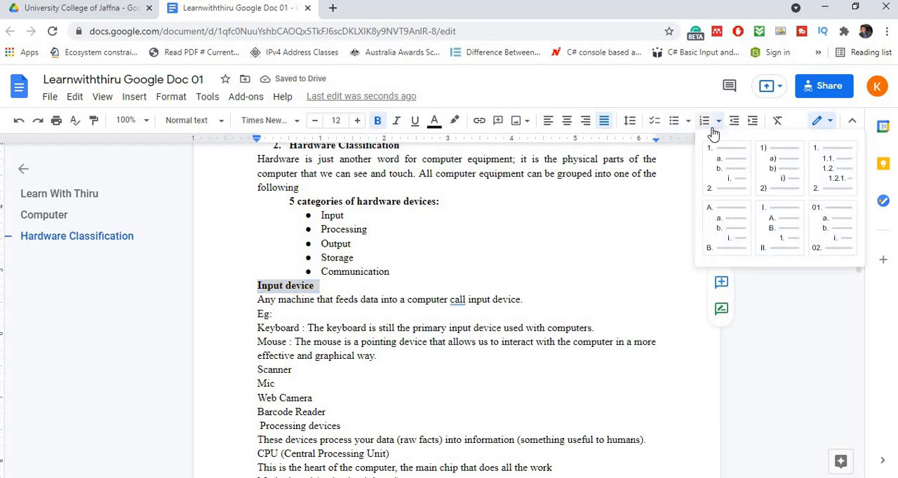
left_click(712, 155)
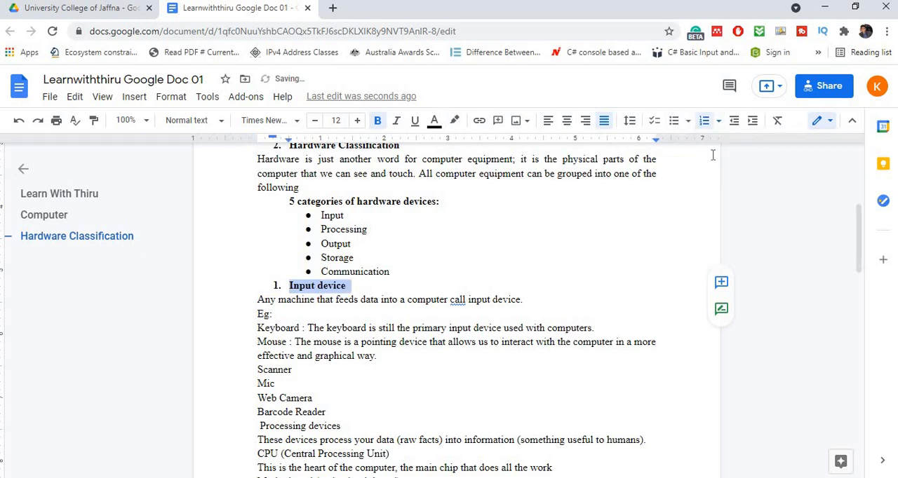
- Set the "Input device" list number to continue the previous numbering from "Hardware Classification"
scroll(304, 366, "up", 1)
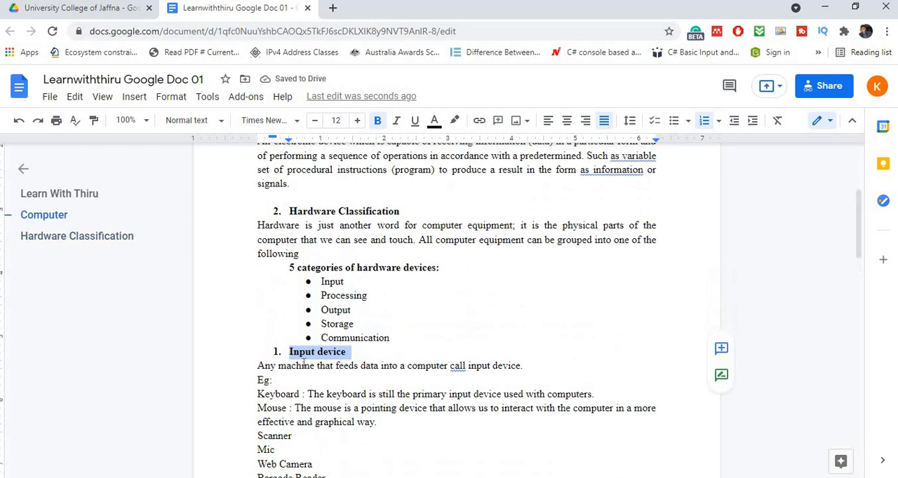
right_click(275, 355)
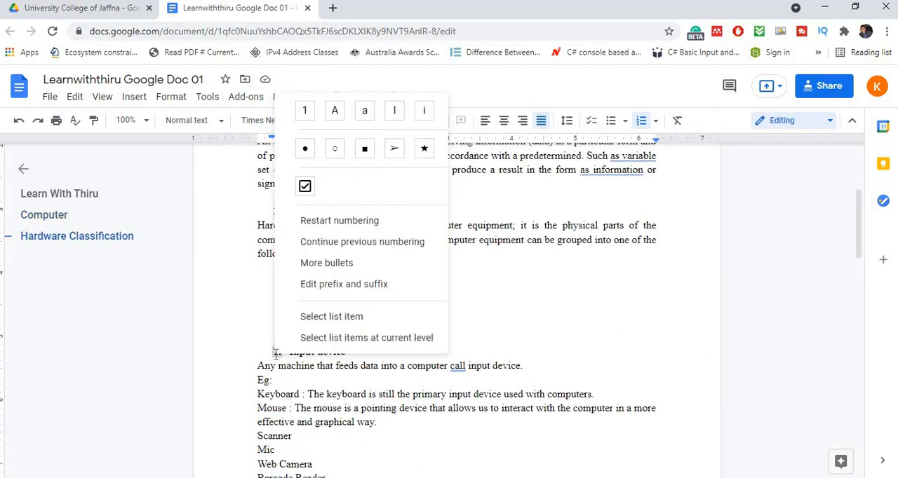
left_click(331, 246)
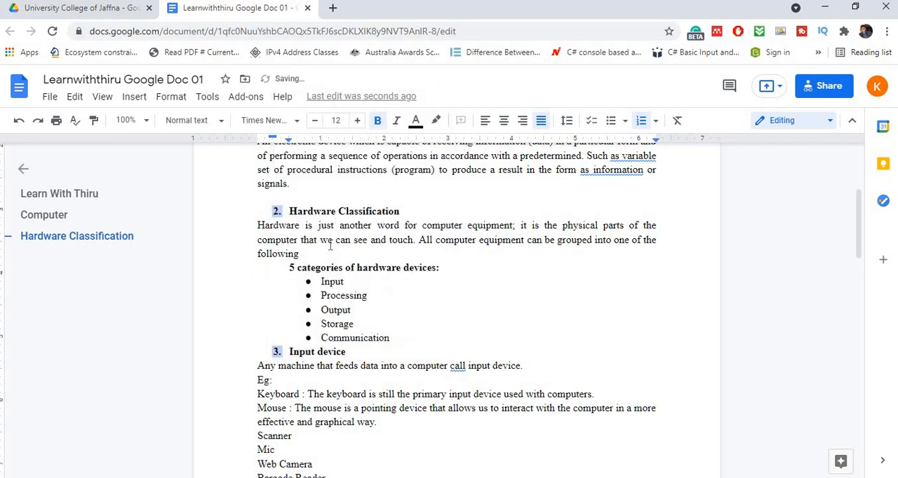
left_click(510, 290)
scroll(511, 290, "down", 2)
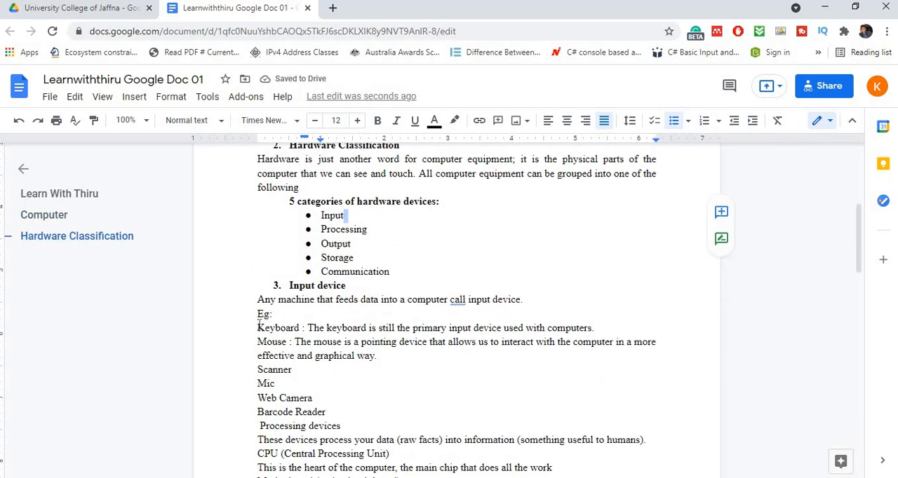
- Turn the input device examples from "Keyboard" through "Barcode Reader" into a list with solid round bullets
left_click_drag(259, 327, 332, 414)
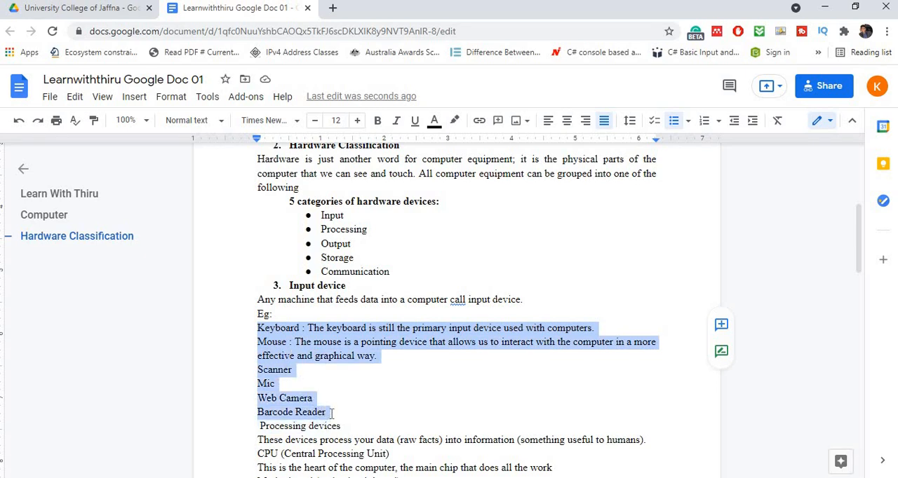
left_click(687, 121)
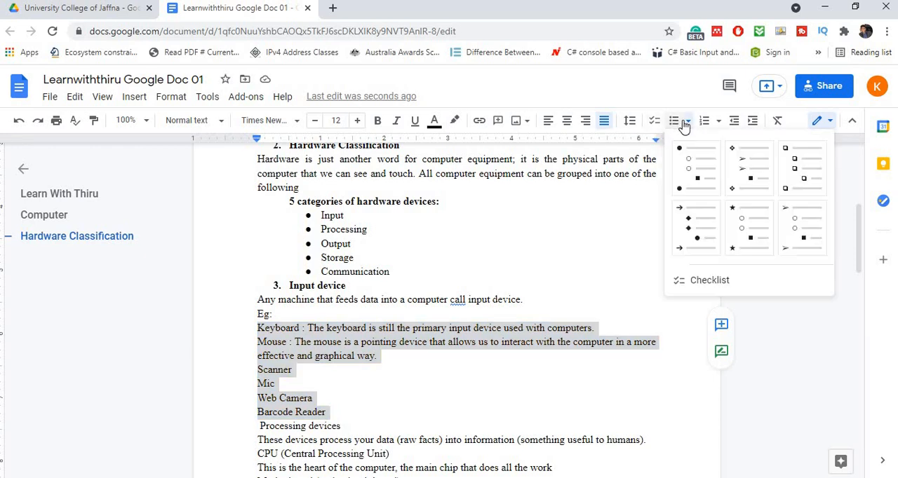
left_click(698, 166)
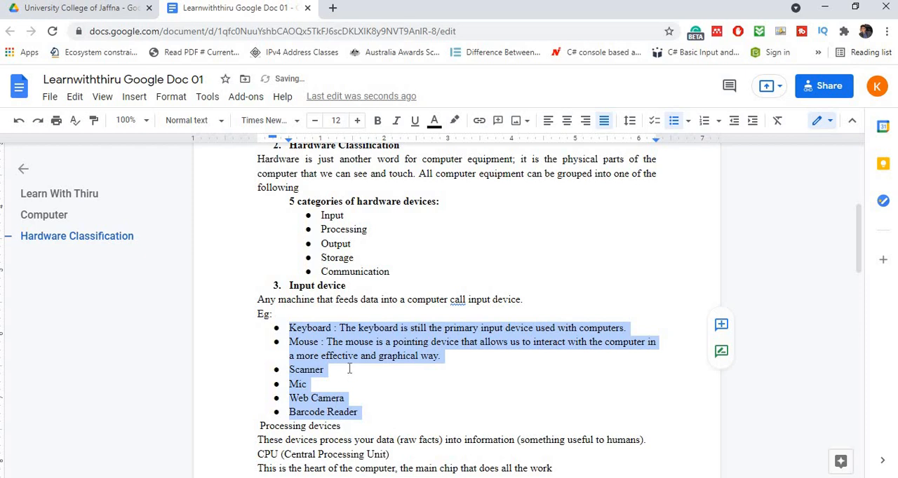
left_click(410, 374)
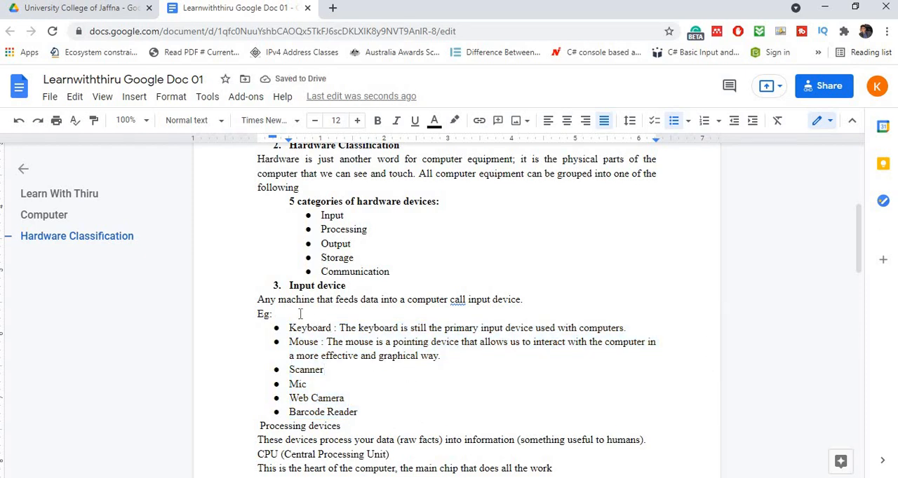
- Try bold on the labels "Keyboard :" and "Mouse :", and undo both changes
left_click_drag(289, 327, 340, 328)
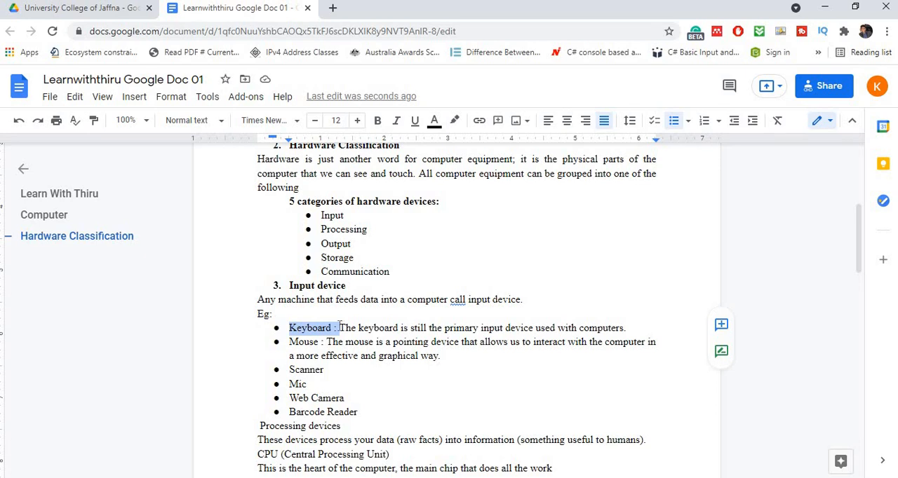
key("ctrl+b")
left_click_drag(290, 342, 324, 343)
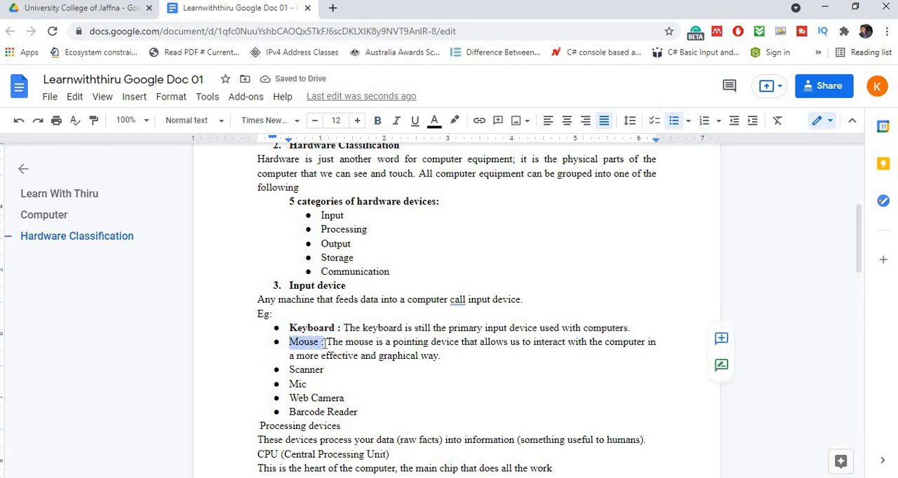
key("ctrl+b")
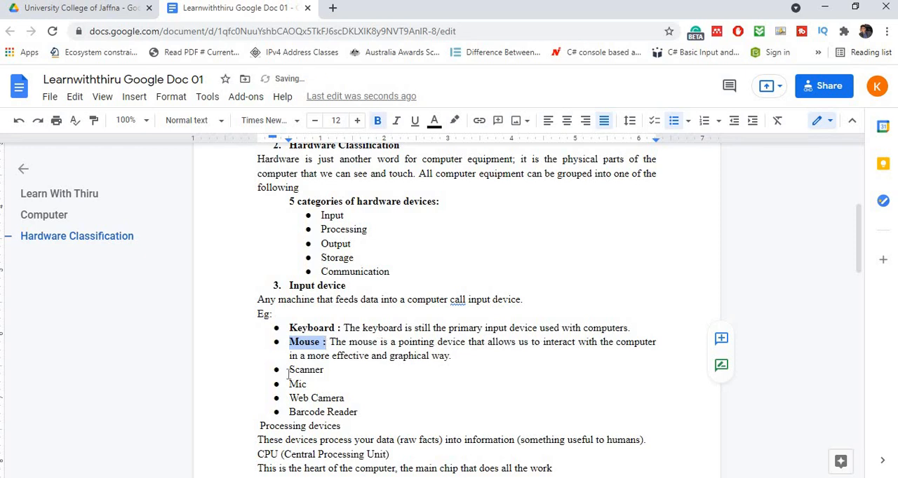
key("ctrl+z")
key("ctrl+z")
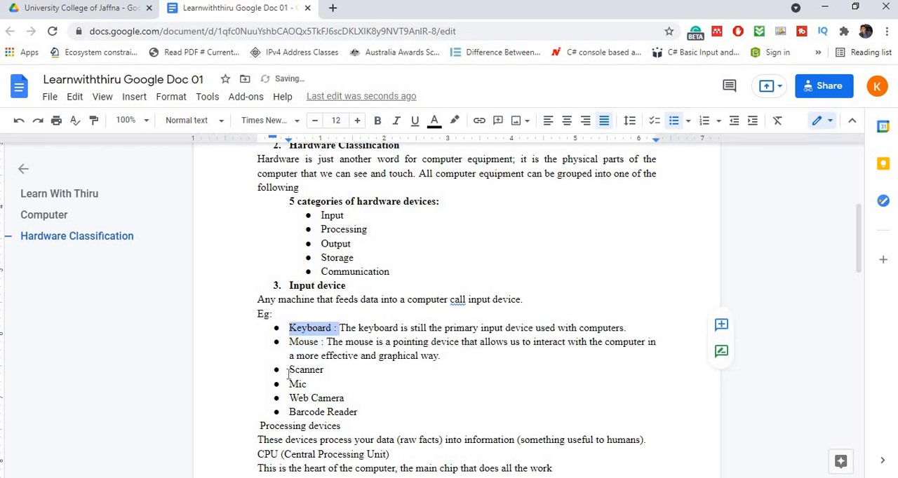
left_click(377, 384)
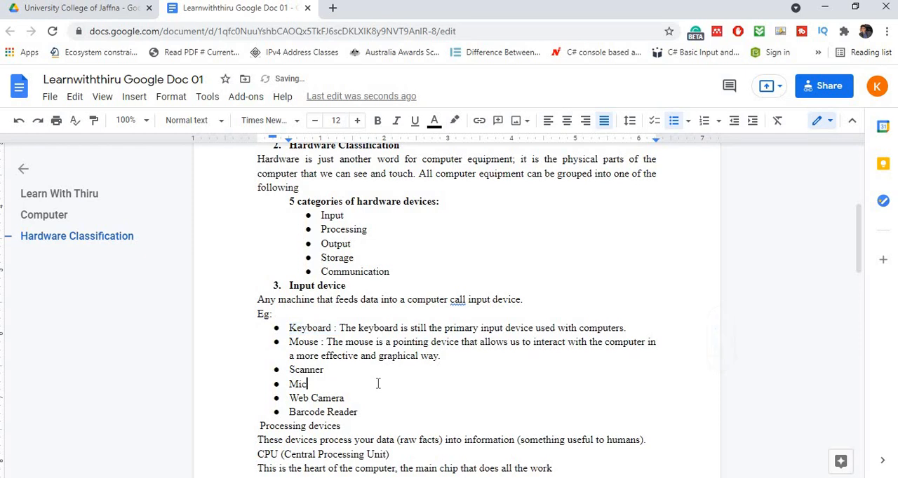
- Insert an unbulleted blank line above the "Input device" heading and another above "Processing devices"
scroll(377, 383, "down", 1)
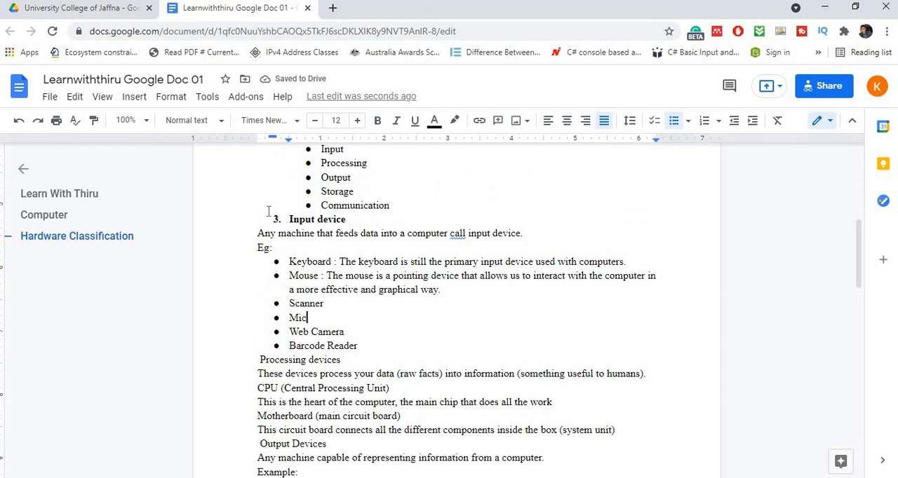
left_click(271, 219)
left_click(414, 206)
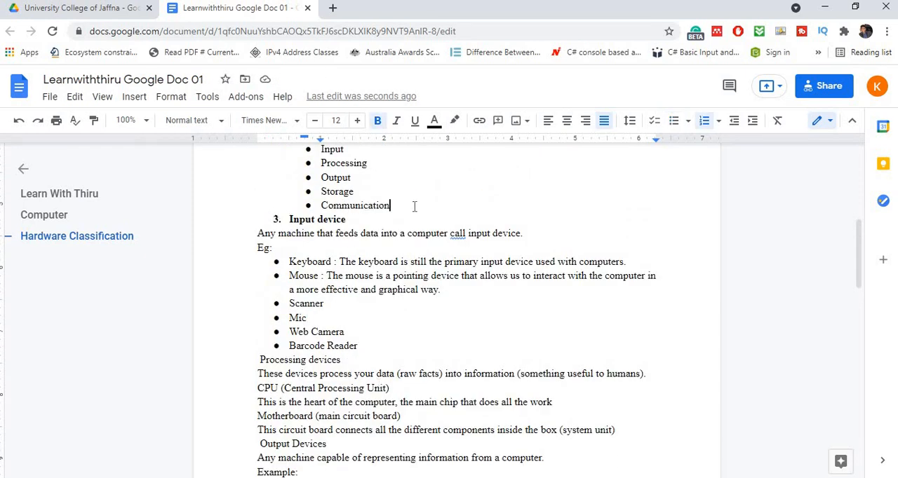
key("Return")
key("BackSpace")
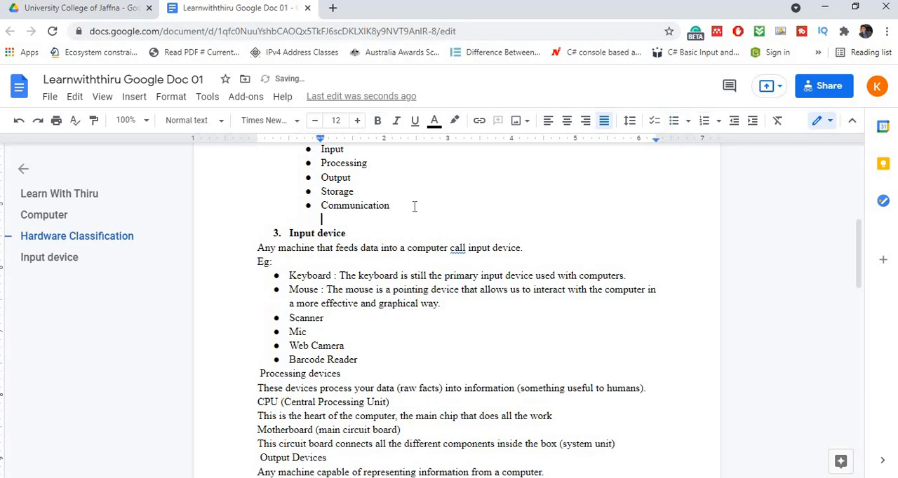
left_click(258, 374)
key("Return")
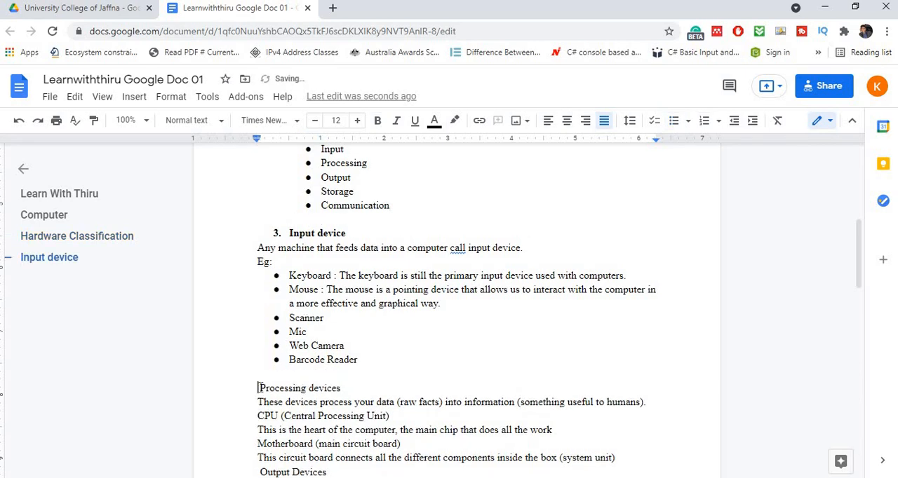
- Make the "Processing devices" line bold and turn it into a numbered list item
left_click_drag(260, 388, 350, 389)
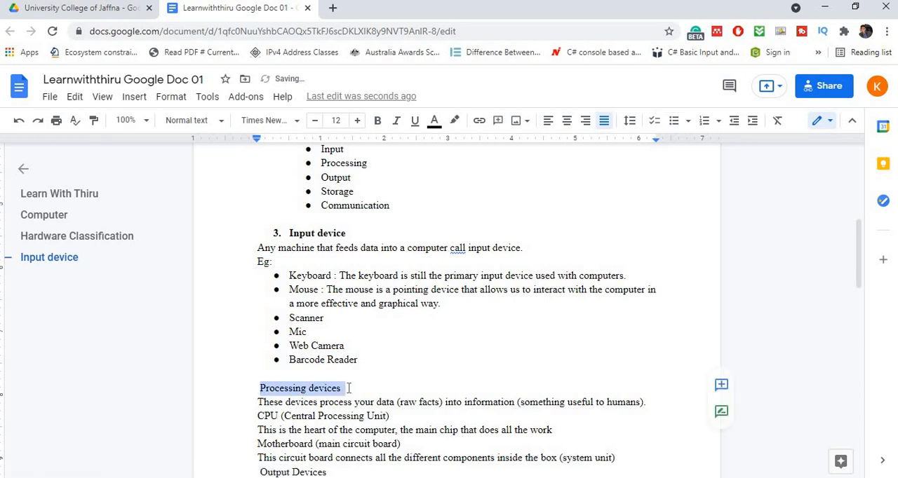
left_click(378, 123)
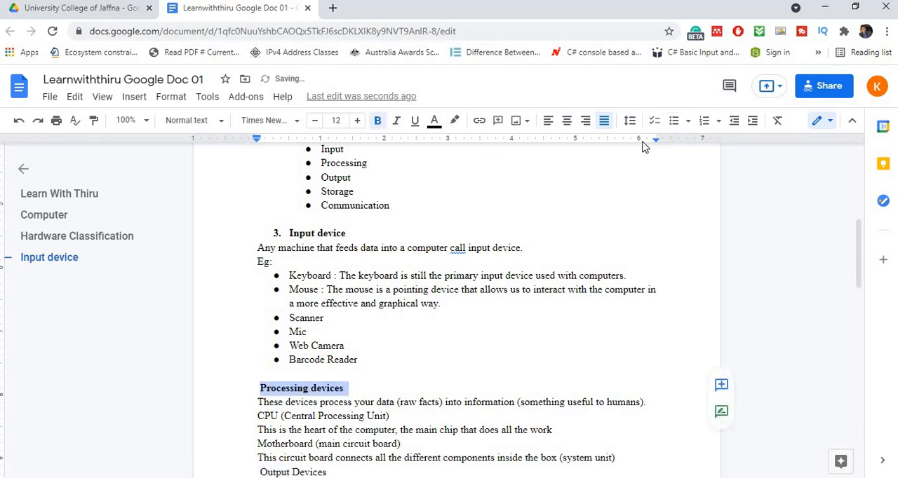
left_click(709, 122)
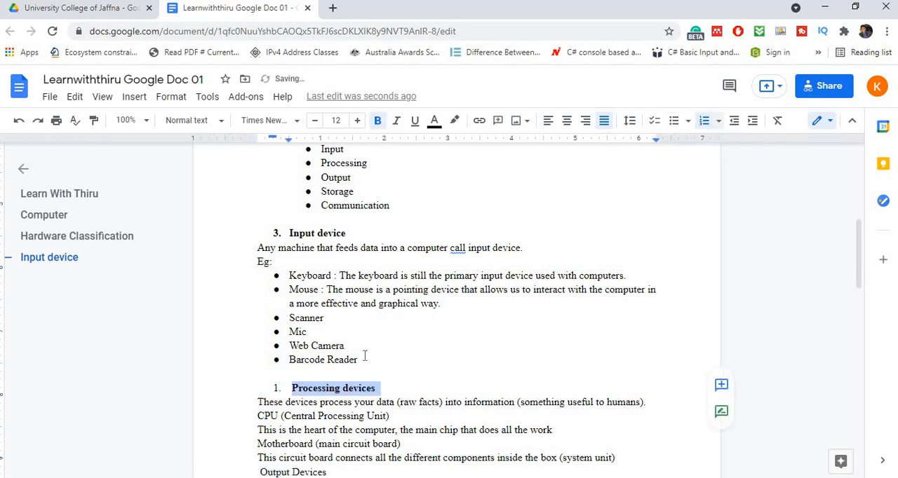
- Apply bold to the "Processing devices" list number and set it to continue the previous numbering from "Input device"
left_click(276, 389)
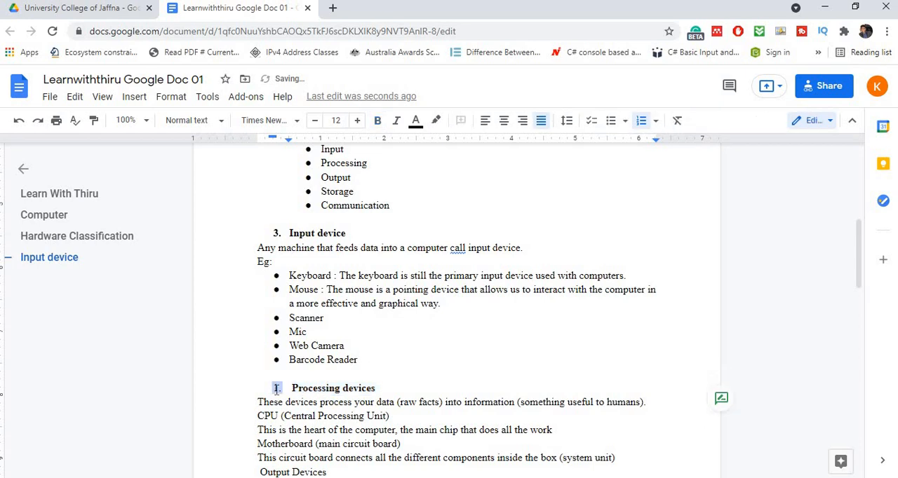
left_click(376, 124)
right_click(276, 389)
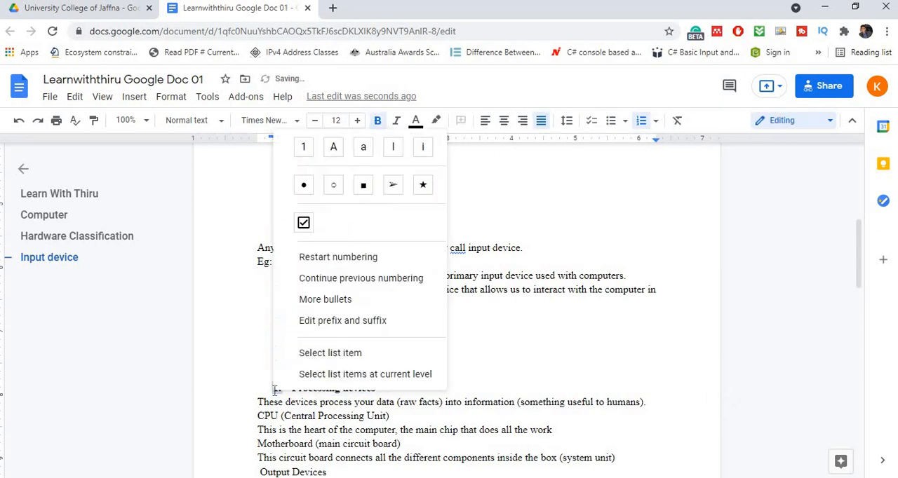
left_click(347, 278)
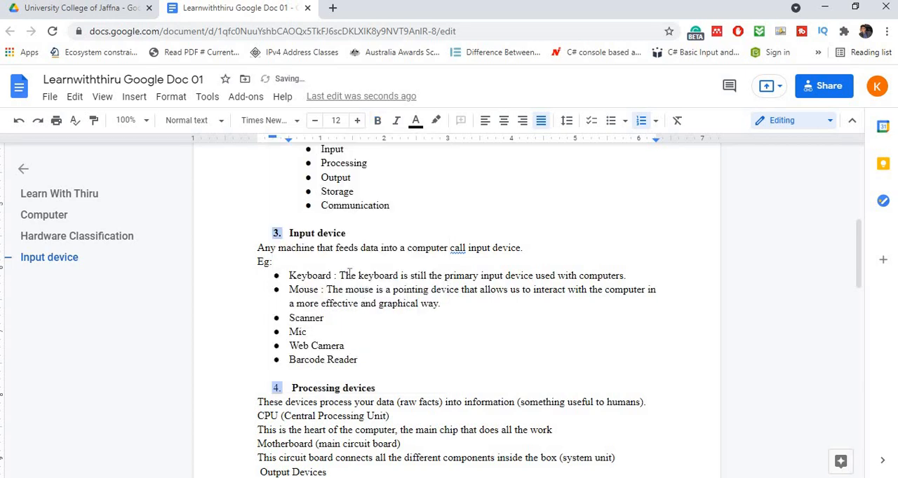
left_click(415, 341)
- Turn the lines "CPU (Central Processing Unit)" and "Motherboard (main circuit board)" into bulleted items
scroll(415, 365, "down", 2)
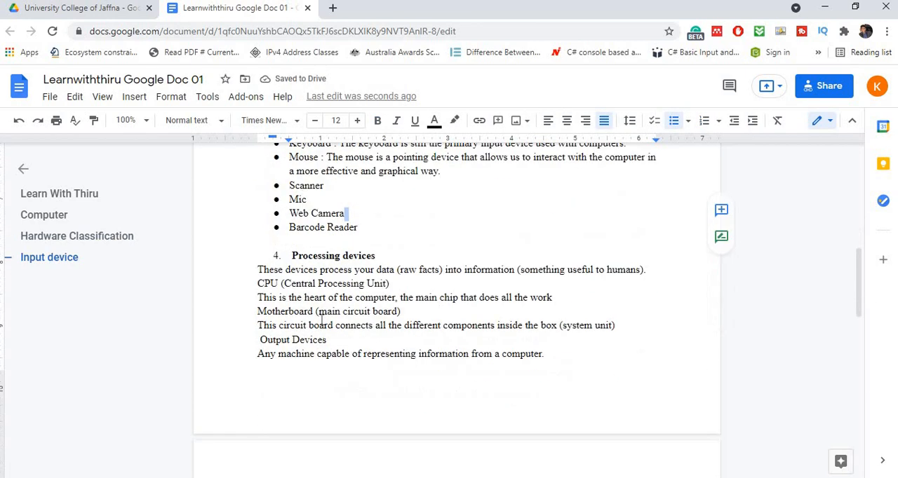
left_click(258, 283)
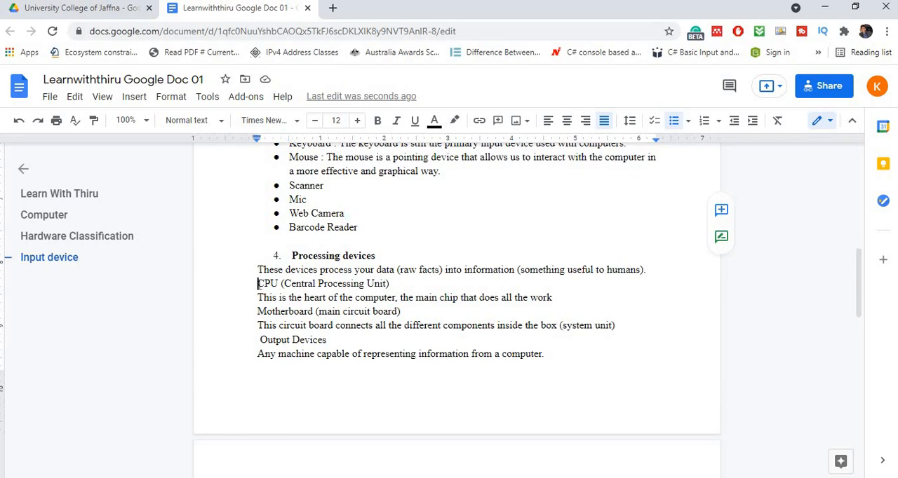
left_click(672, 122)
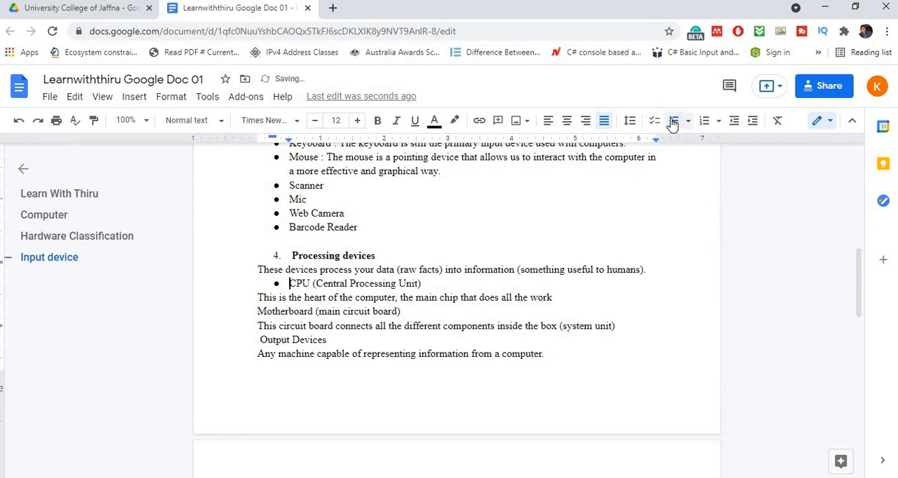
left_click(257, 312)
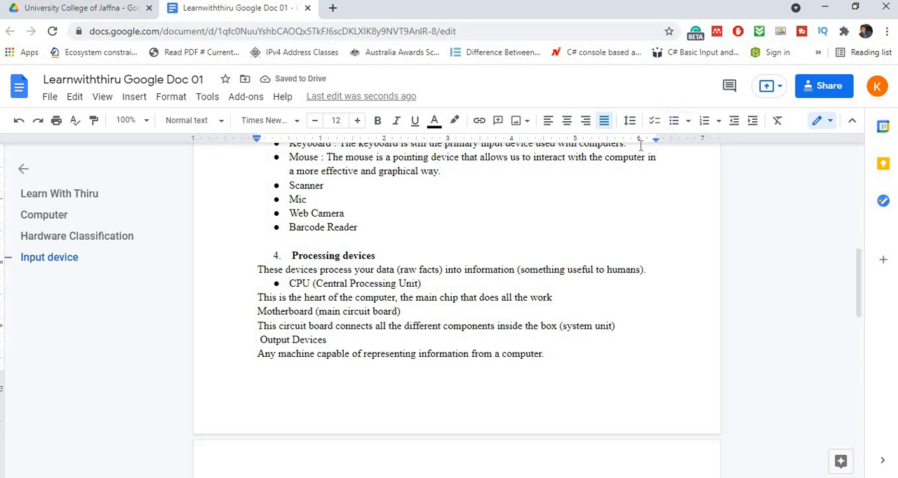
left_click(673, 122)
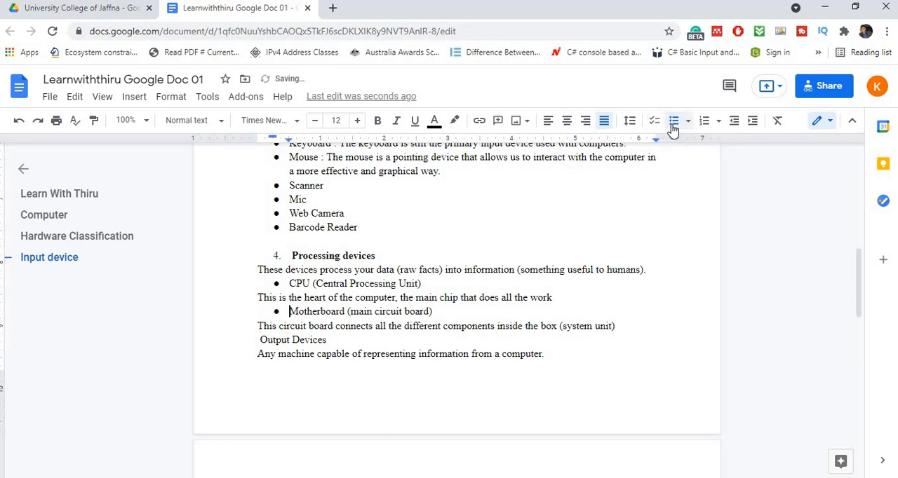
- Insert a page break before "Output Devices" and make that line a bold numbered list item
left_click(263, 342)
key("ctrl+Return")
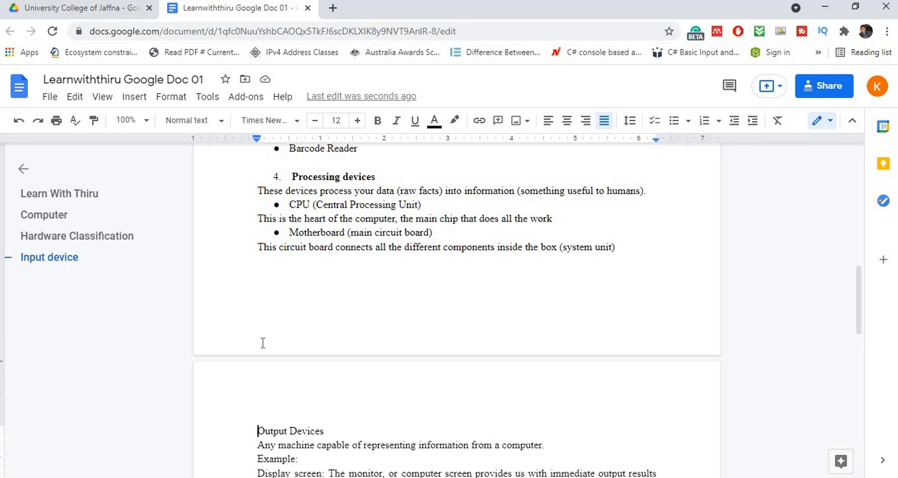
scroll(265, 343, "down", 2)
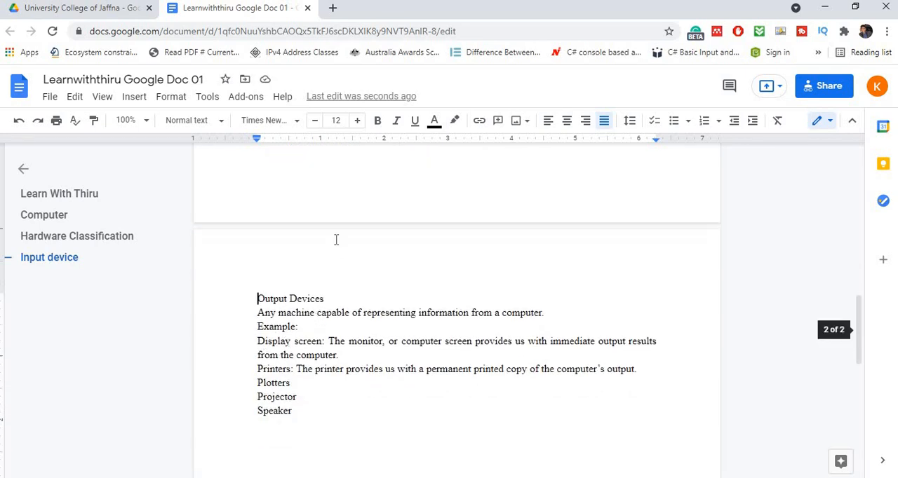
left_click(337, 299)
left_click(254, 299, "shift")
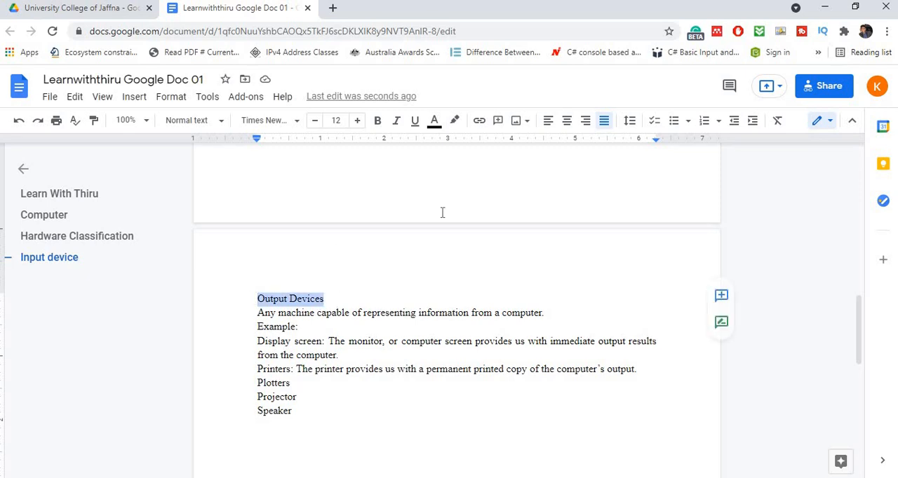
left_click(379, 122)
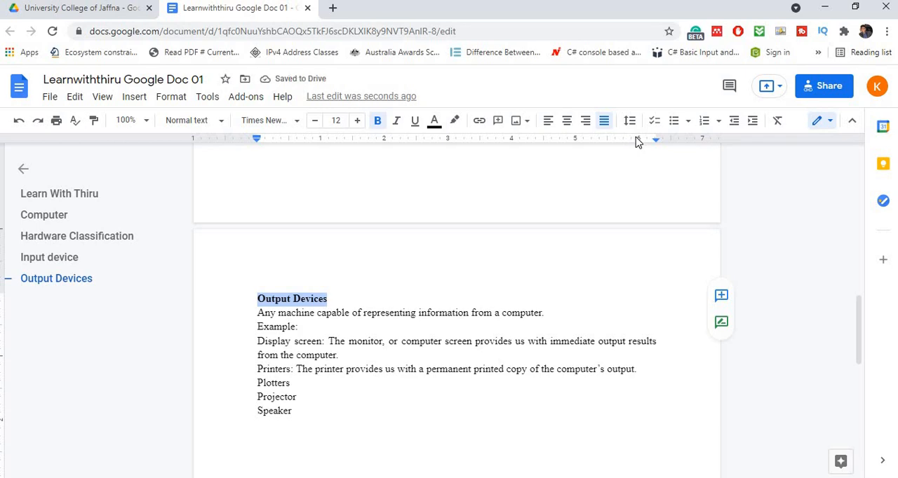
left_click(703, 121)
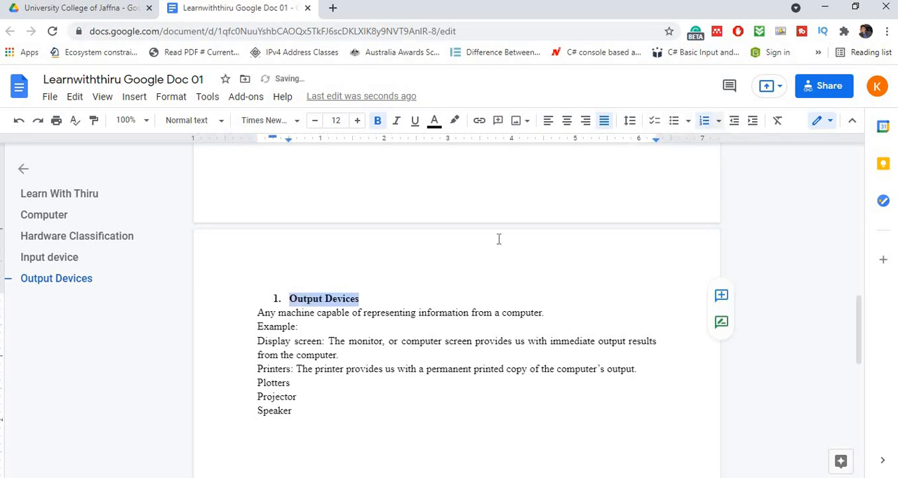
- Set the "Output Devices" list number to continue the previous numbering from "Processing devices"
left_click(278, 298)
right_click(278, 298)
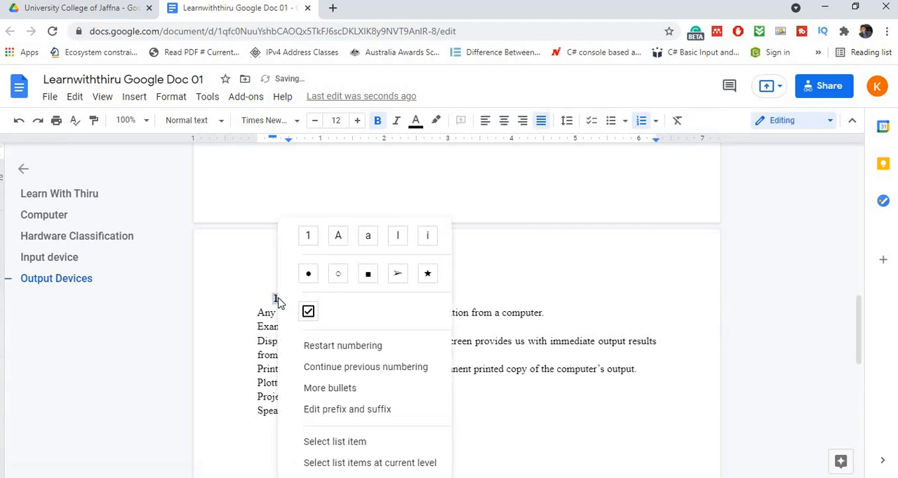
left_click(327, 370)
left_click(308, 320)
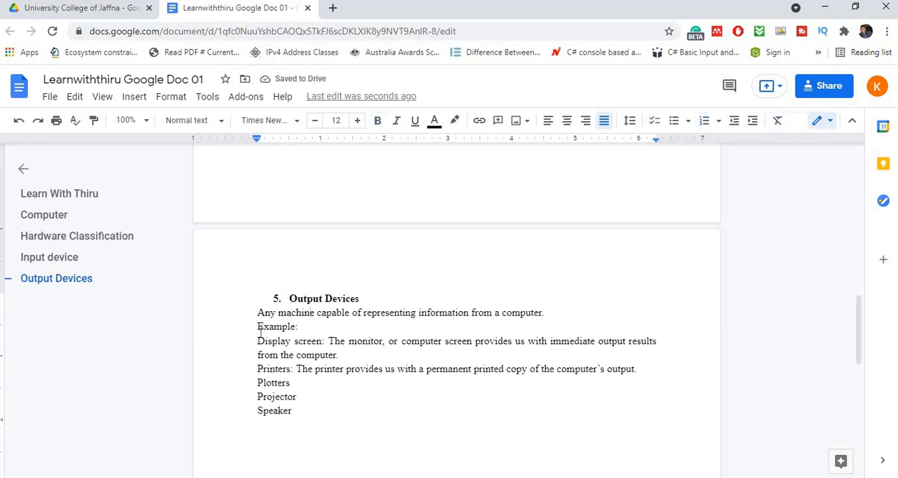
- Turn the output device examples from "Display screen" through "Speaker" into a bulleted list
left_click_drag(275, 359, 315, 394)
left_click(654, 122)
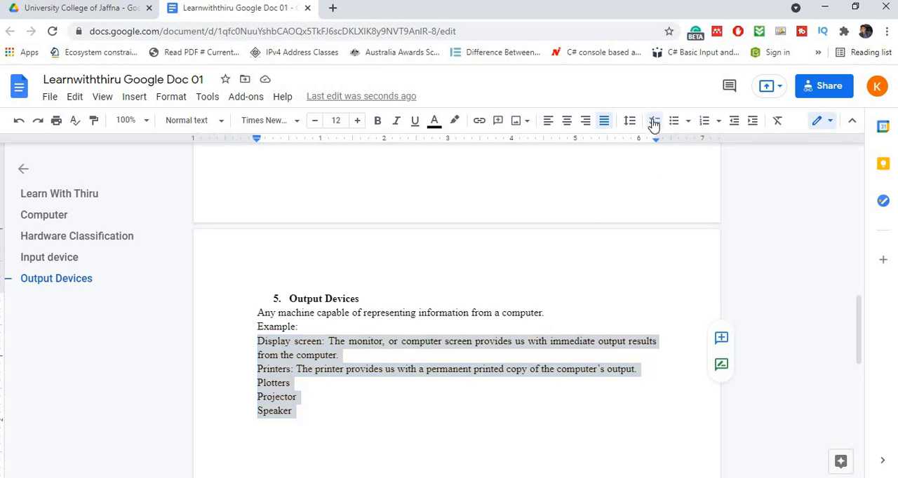
left_click(674, 122)
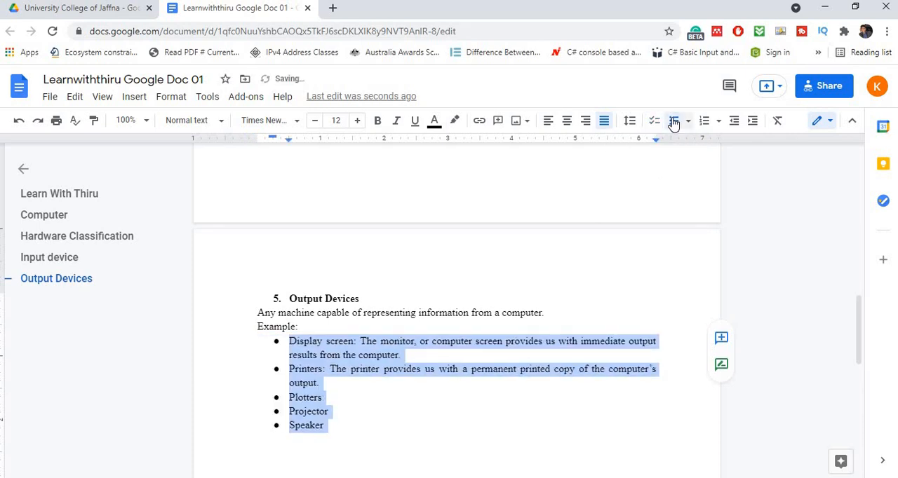
left_click(569, 289)
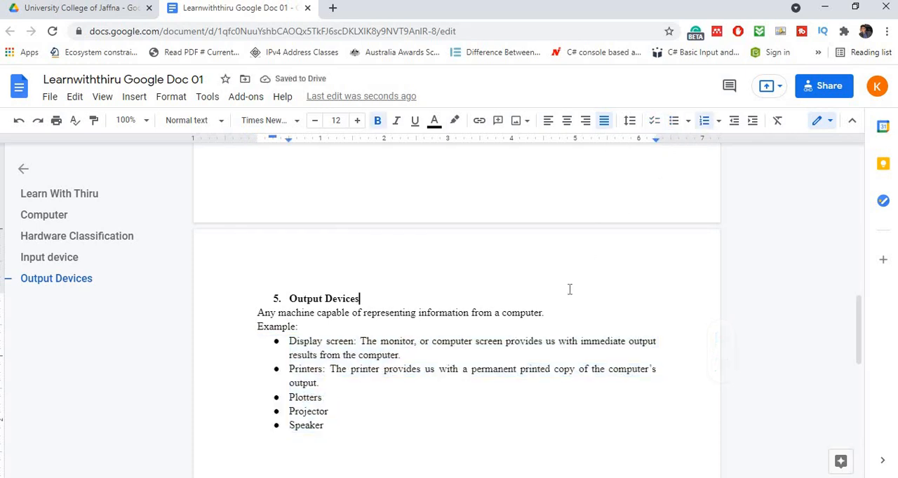
scroll(570, 289, "up", 15)
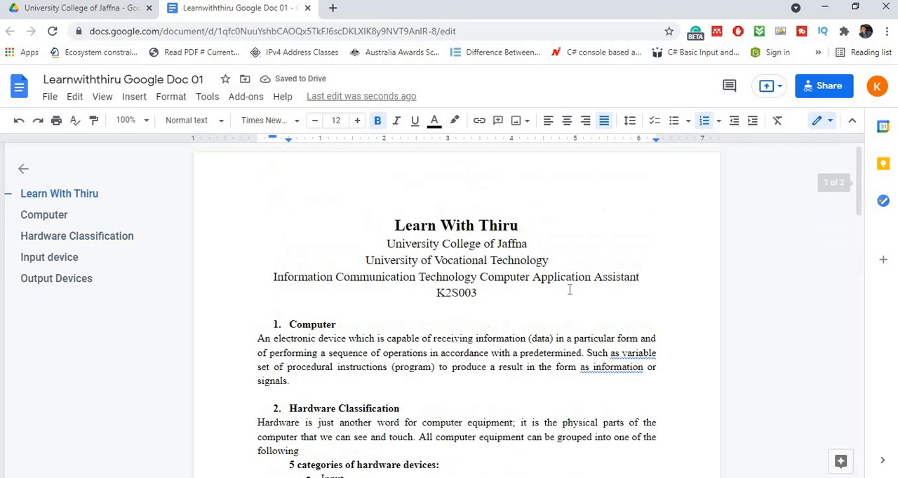
- Set the text color of the "Hardware Classification" heading to red
scroll(570, 289, "down", 10)
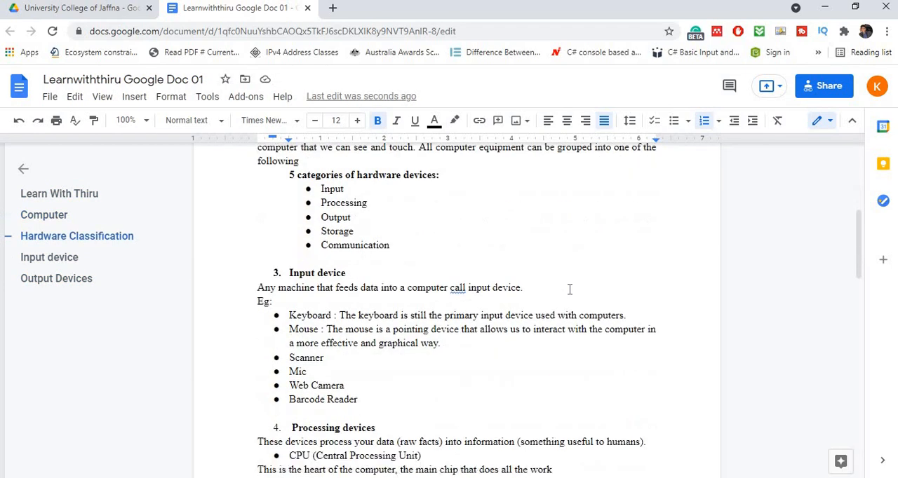
scroll(569, 290, "down", 5)
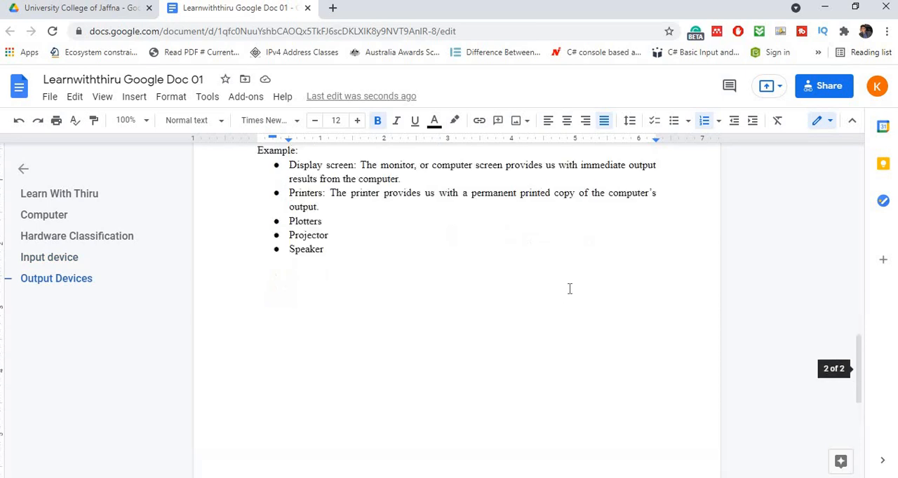
scroll(570, 290, "up", 8)
scroll(569, 288, "up", 10)
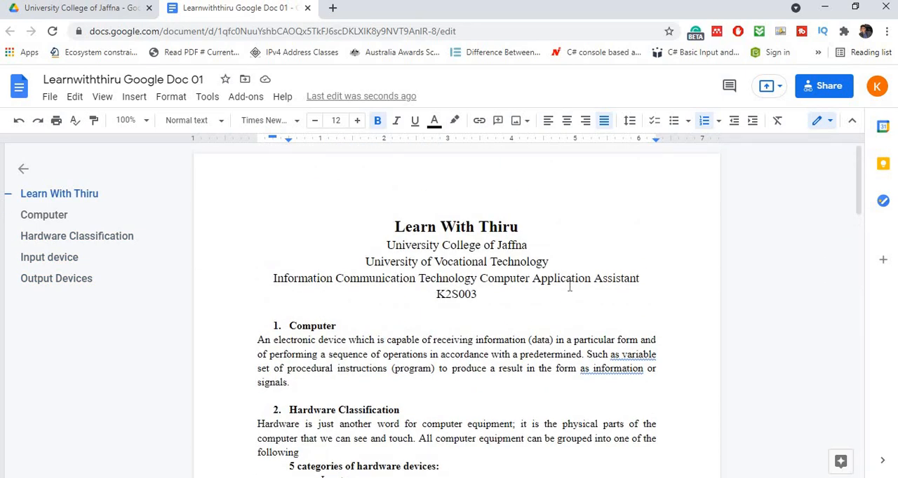
scroll(570, 287, "down", 3)
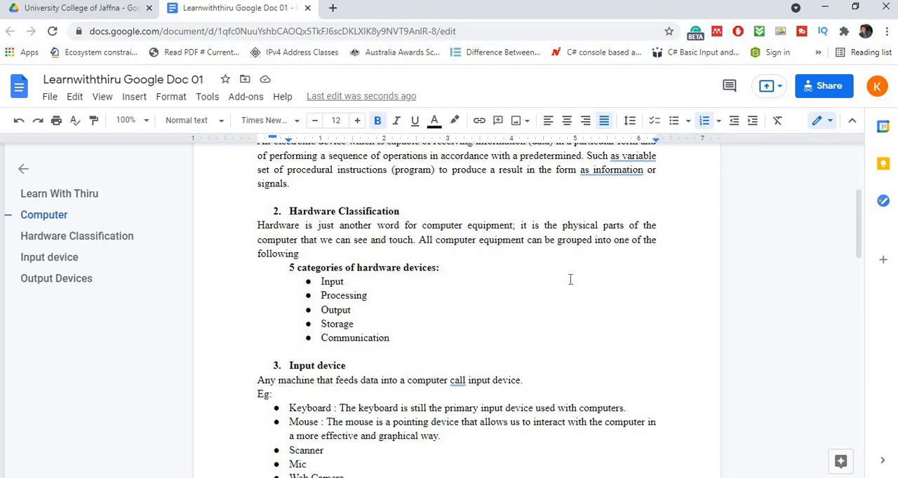
scroll(569, 279, "up", 3)
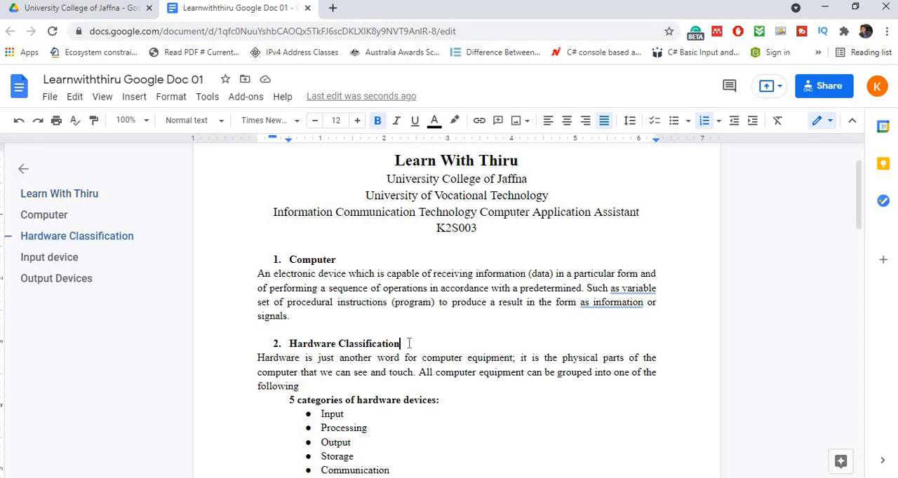
left_click_drag(410, 343, 289, 343)
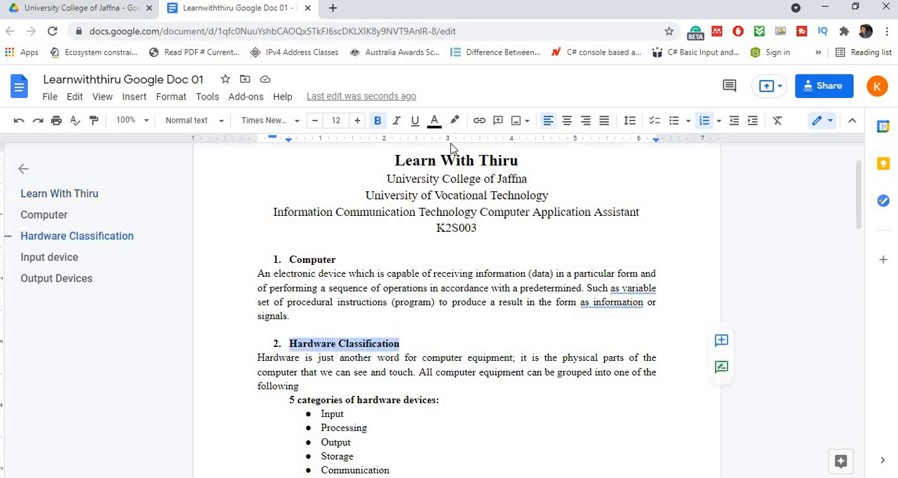
left_click(434, 121)
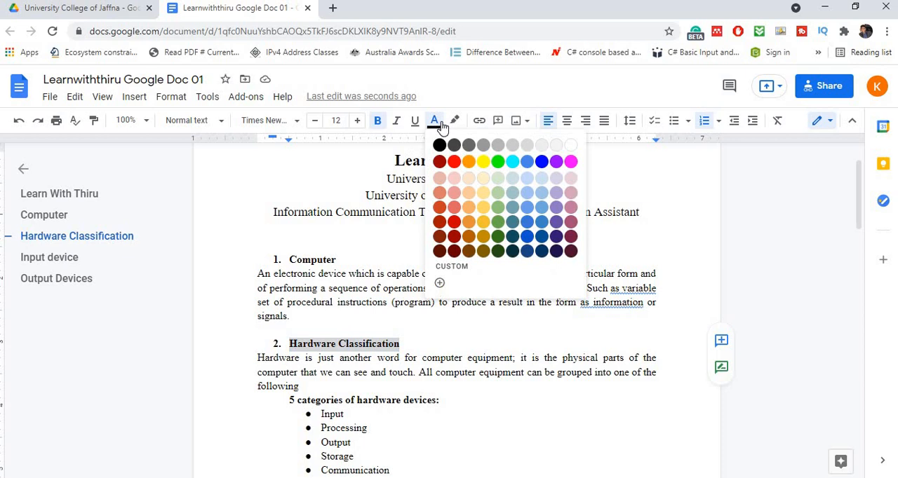
left_click(453, 162)
- Try yellow text on the "Input device" heading, and change the heading's text color to a muted green
scroll(441, 321, "down", 1)
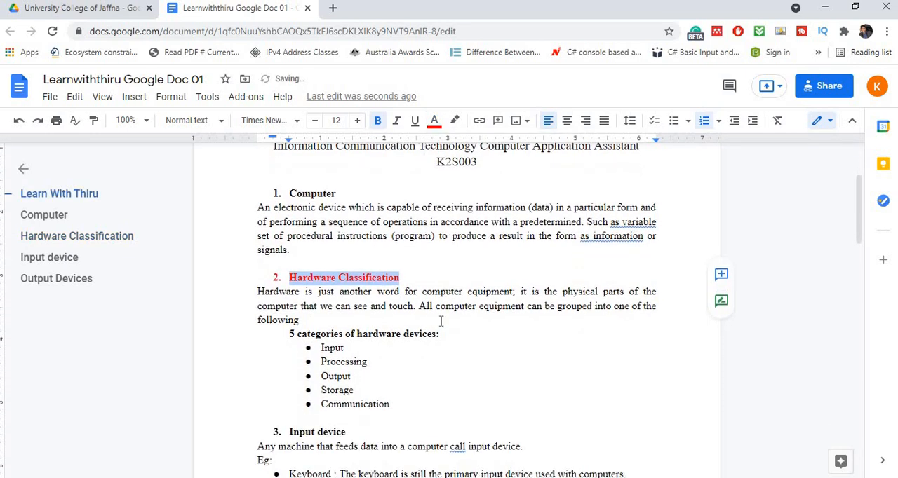
scroll(441, 322, "down", 1)
left_click_drag(346, 366, 287, 366)
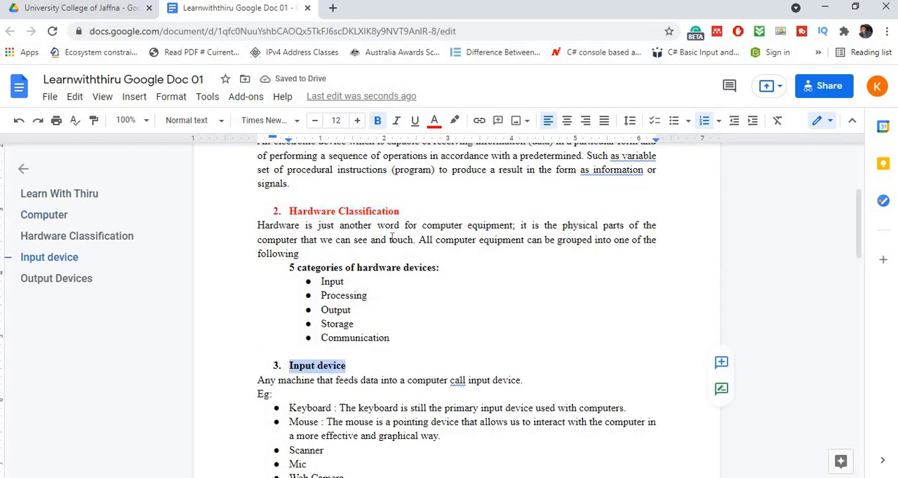
left_click(434, 120)
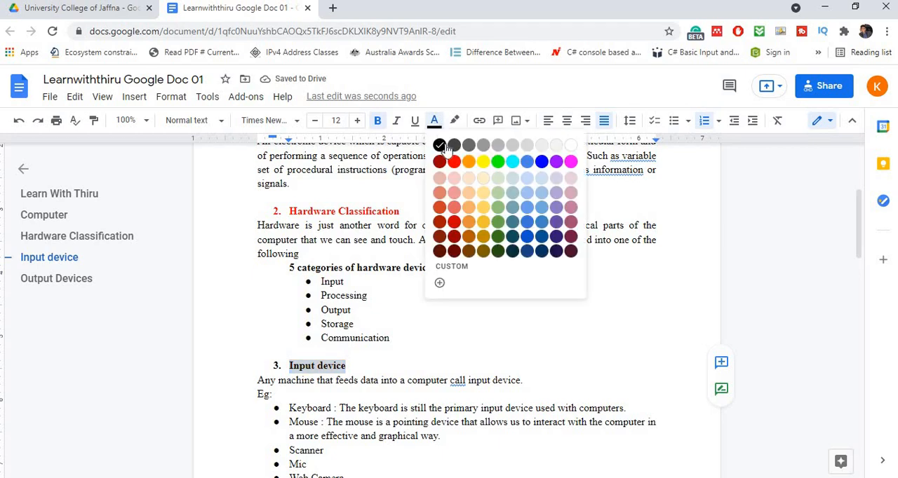
left_click(485, 166)
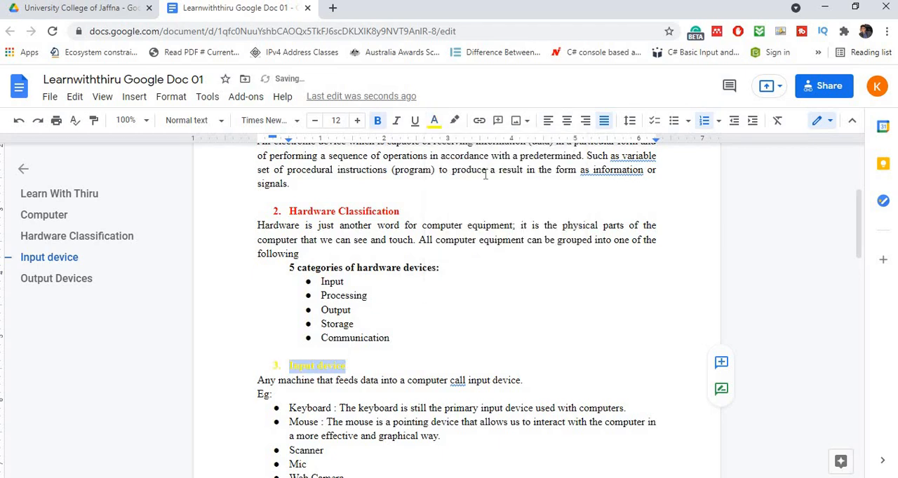
left_click(434, 120)
left_click(497, 232)
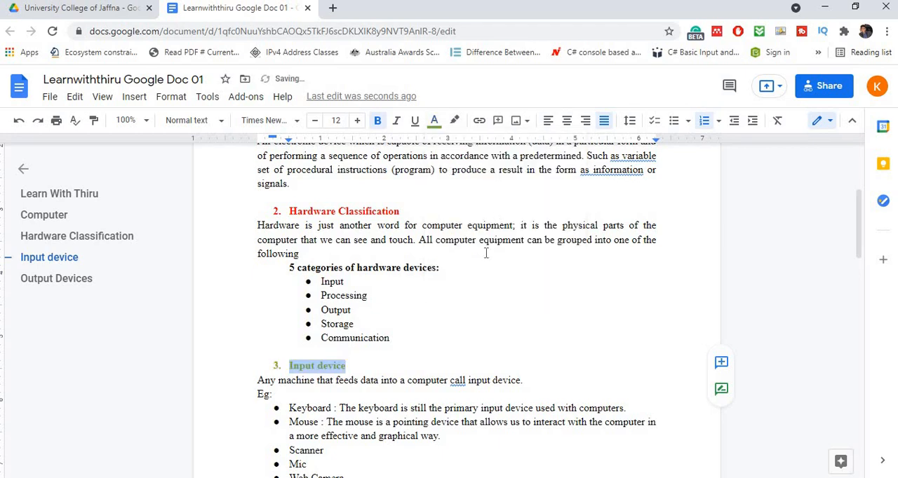
left_click(471, 335)
- Highlight the document's title line at the start of the first page in yellow
scroll(484, 351, "up", 3)
scroll(454, 367, "down", 3)
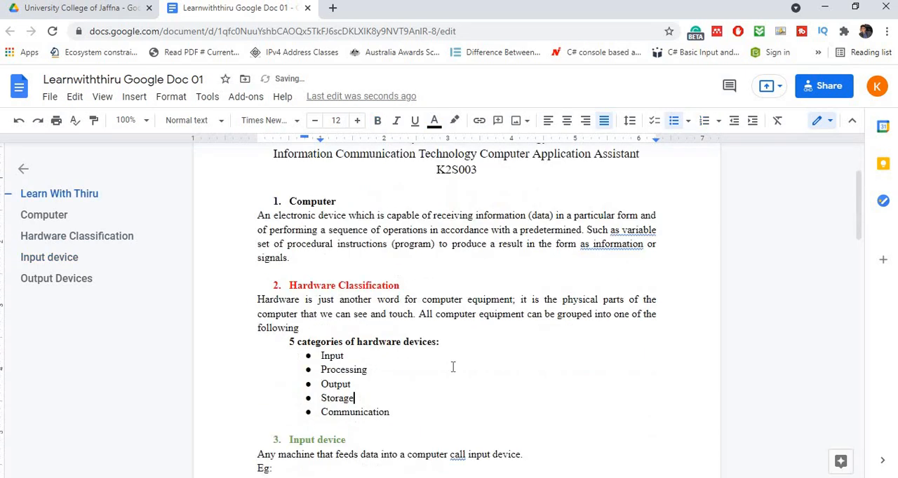
scroll(450, 371, "up", 3)
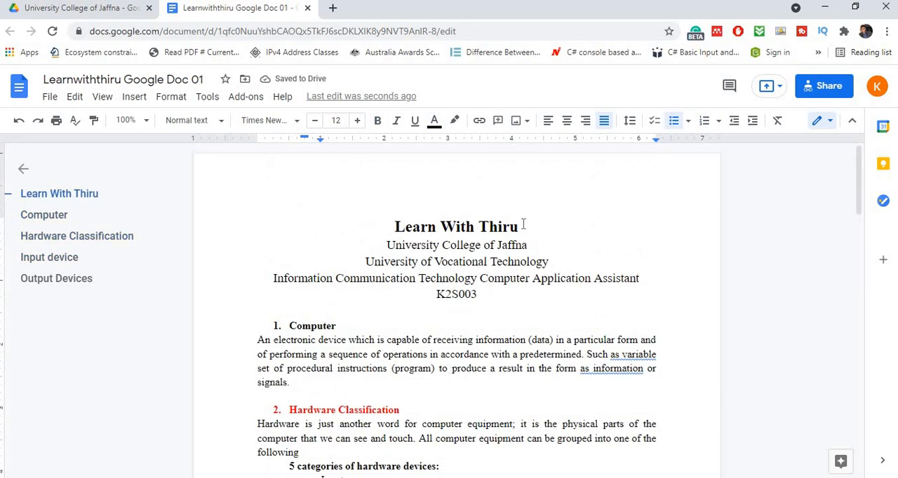
left_click_drag(523, 224, 425, 162)
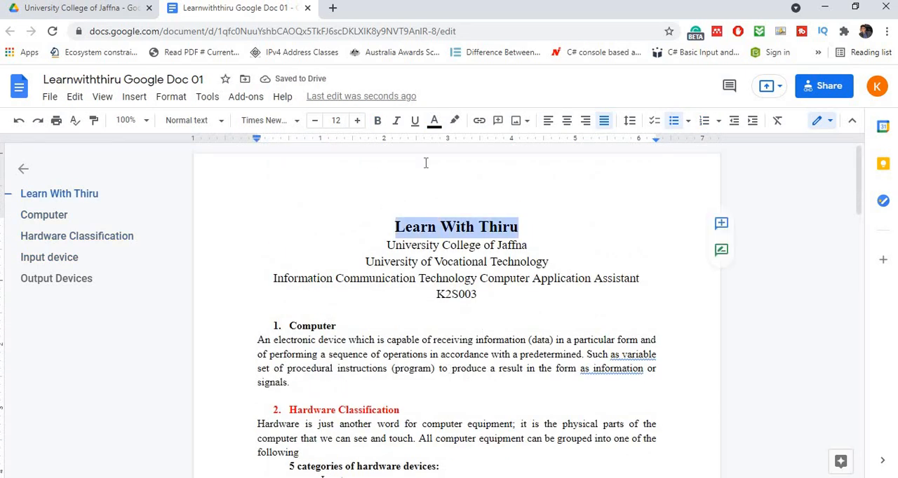
left_click(454, 125)
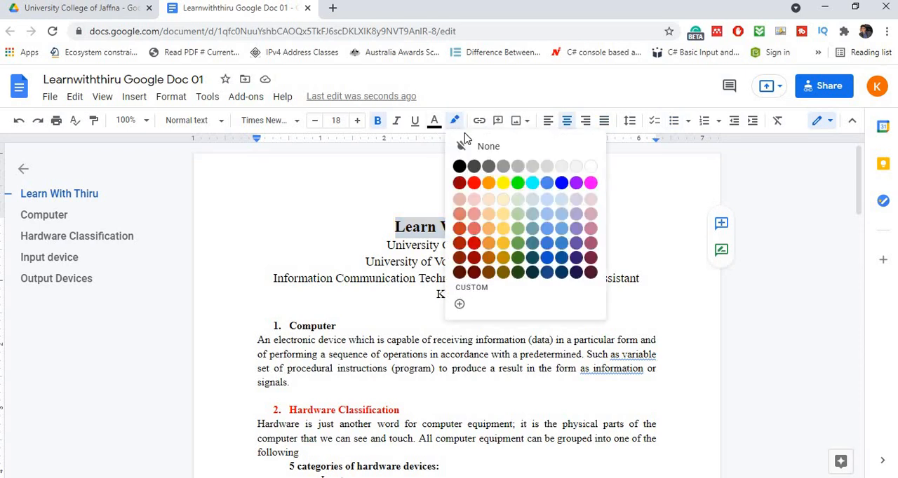
left_click(503, 183)
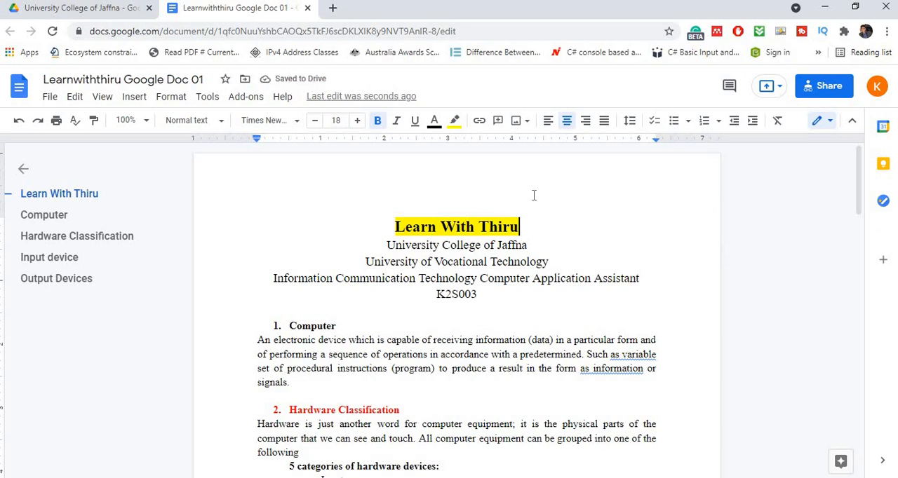
left_click_drag(521, 226, 387, 224)
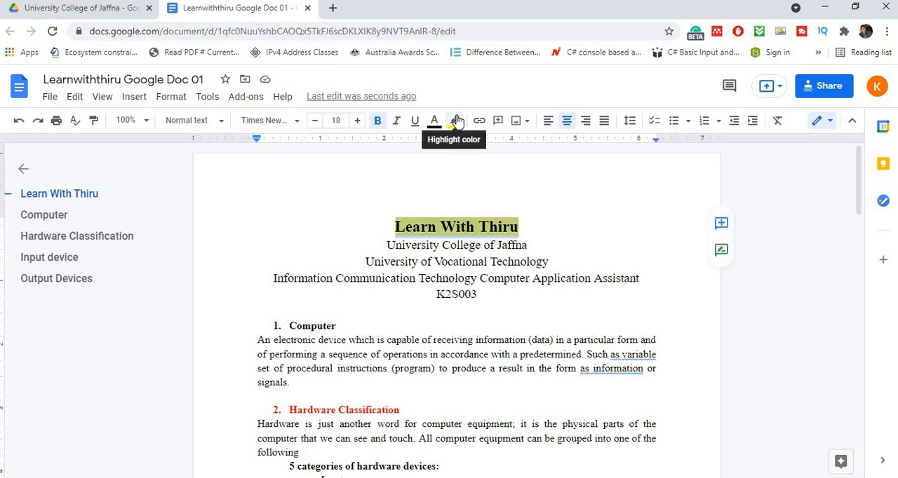
left_click(564, 194)
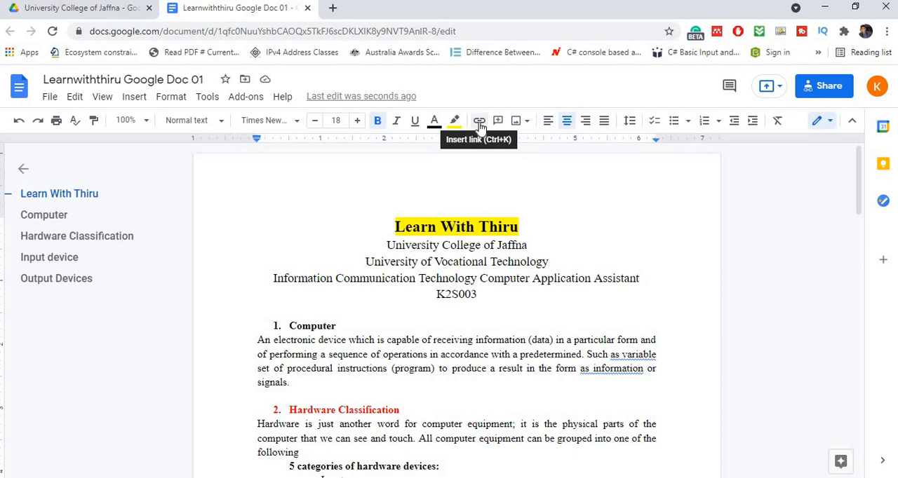
left_click_drag(463, 223, 391, 223)
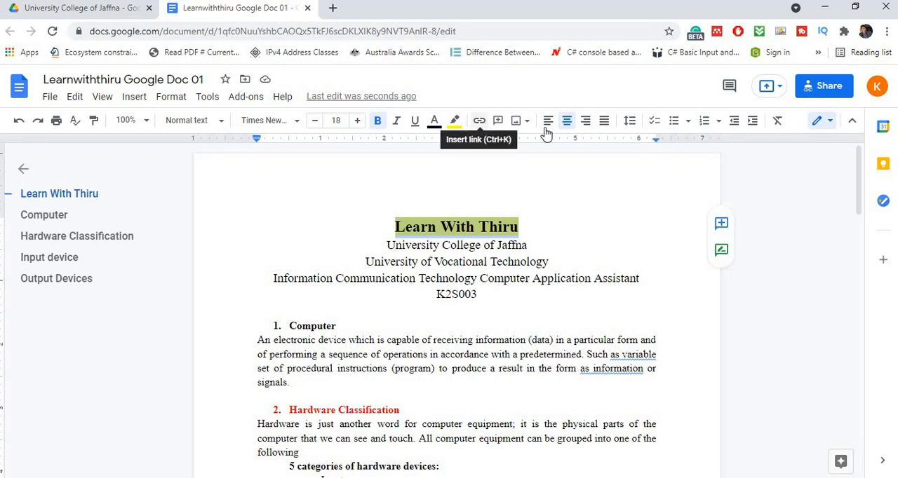
left_click(543, 232)
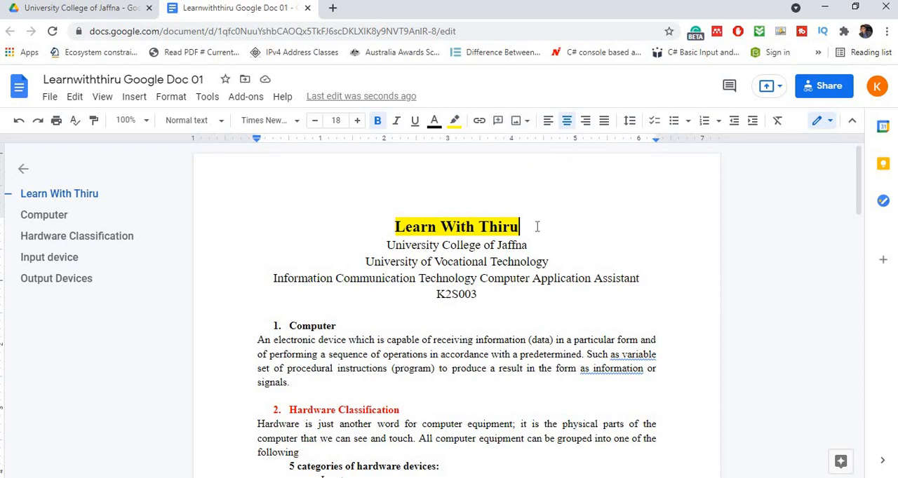
left_click_drag(519, 227, 395, 227)
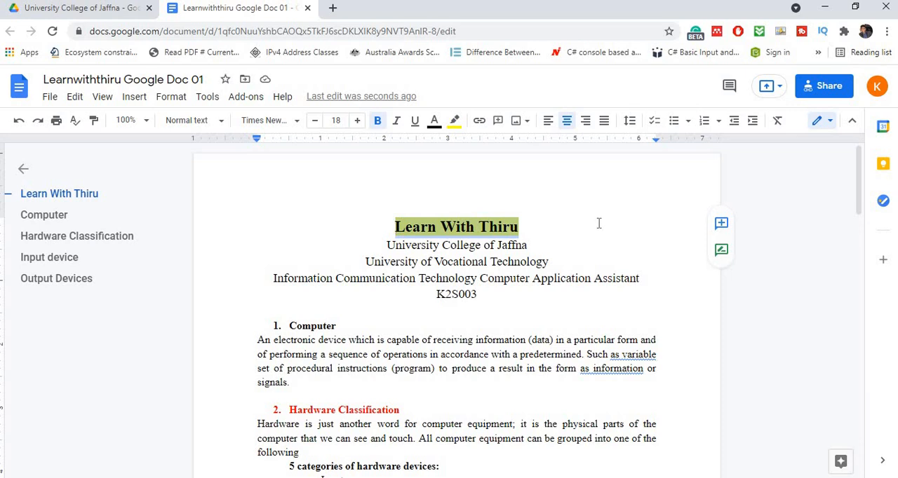
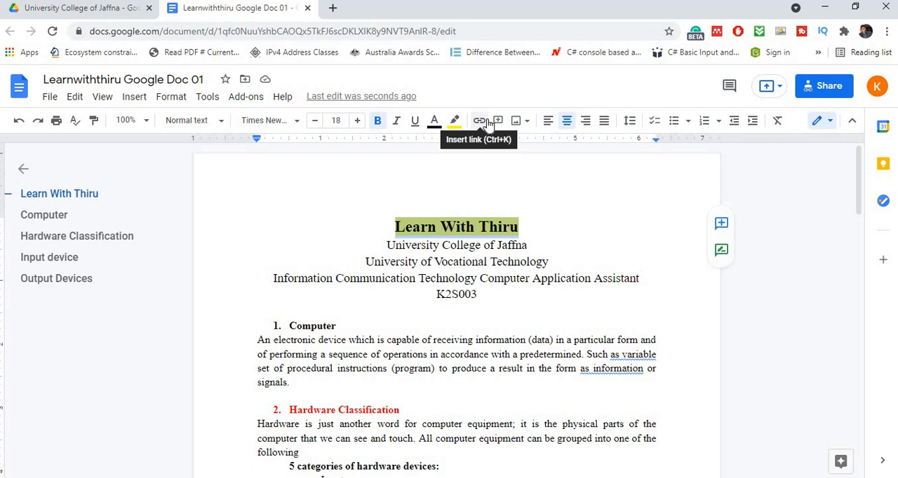
- Open the blog learnwitht2.blogspot.com in a new browser tab and copy its web address
left_click(334, 9)
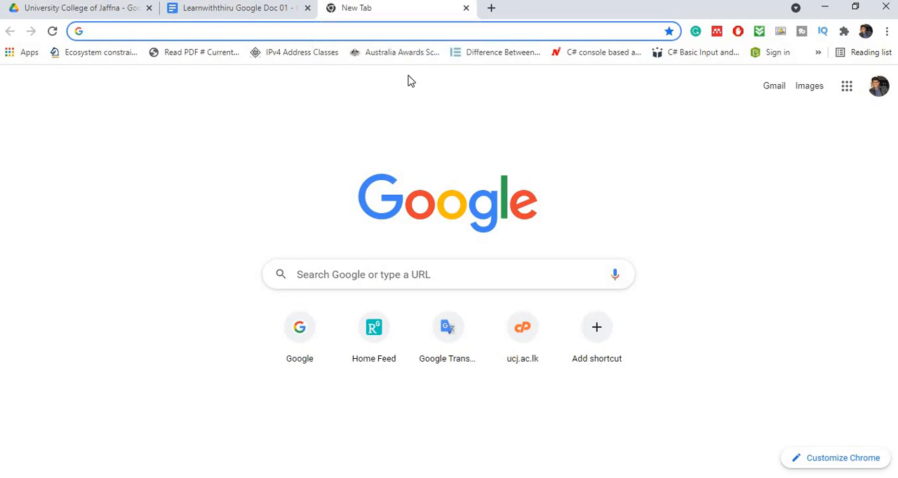
type("lea")
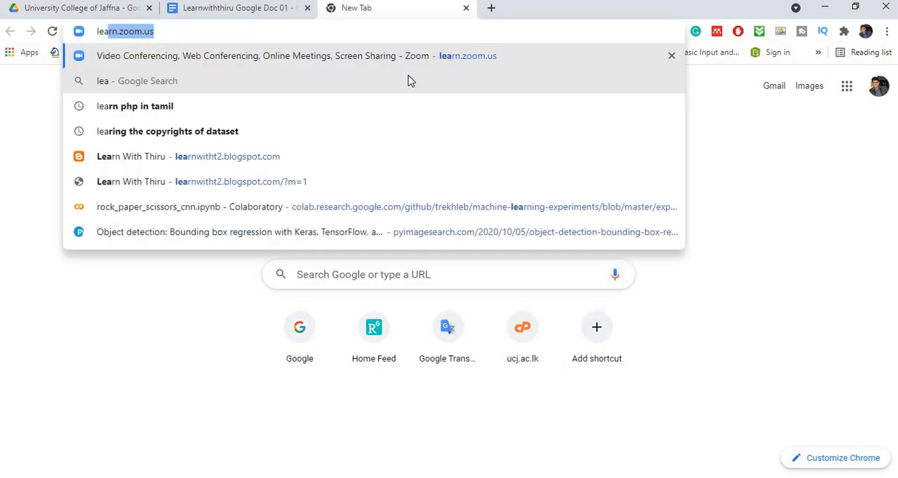
type("rnwith")
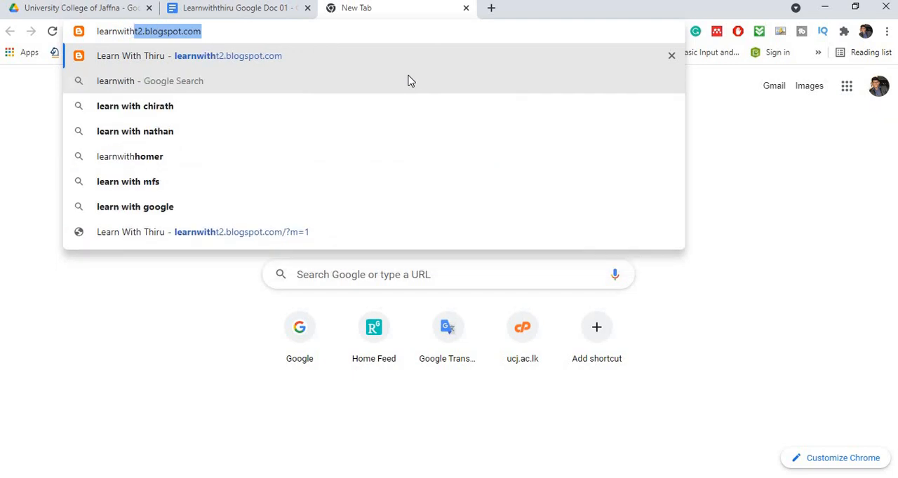
key("Return")
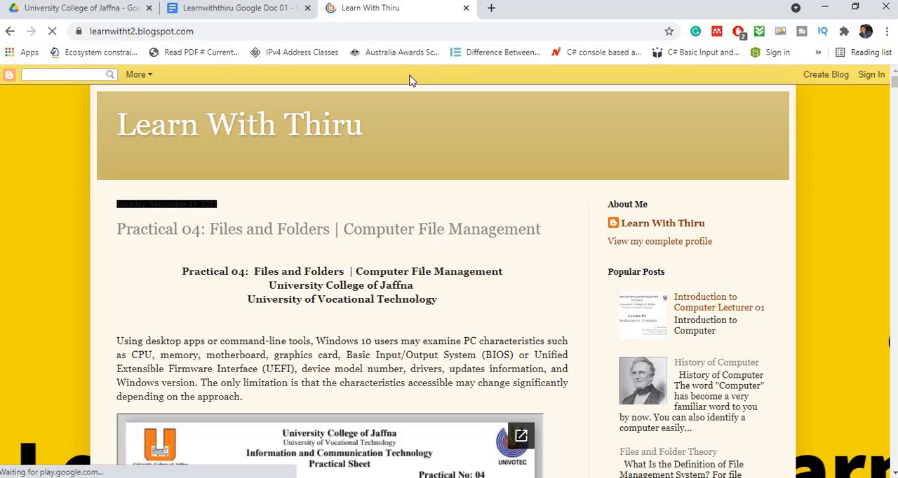
scroll(426, 232, "down", 3)
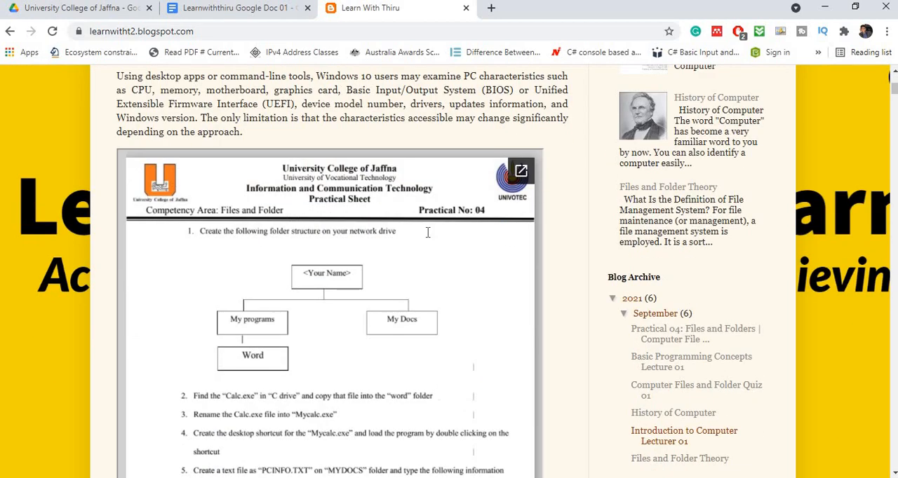
scroll(421, 224, "up", 3)
left_click(191, 31)
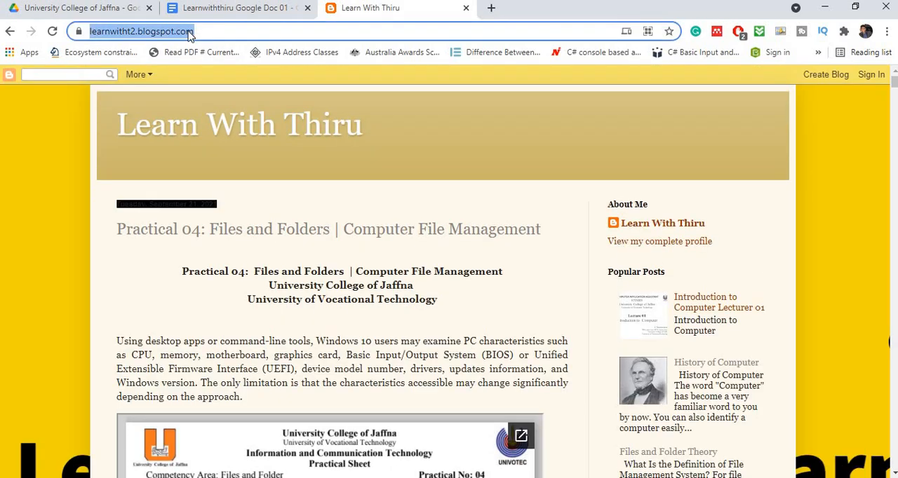
right_click(188, 33)
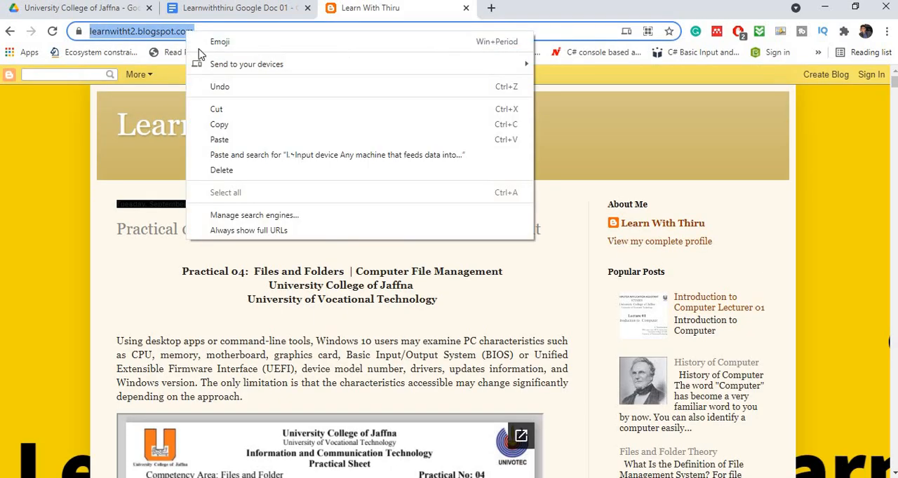
left_click(223, 122)
left_click(231, 8)
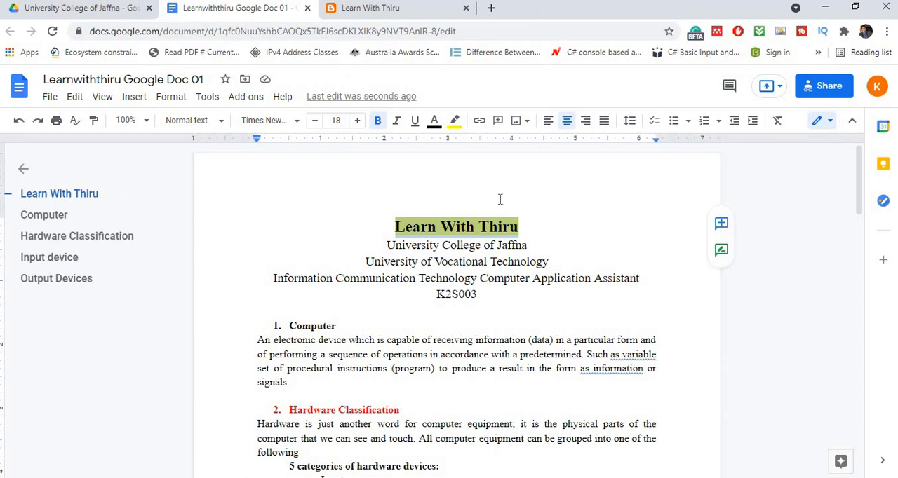
left_click_drag(528, 224, 395, 228)
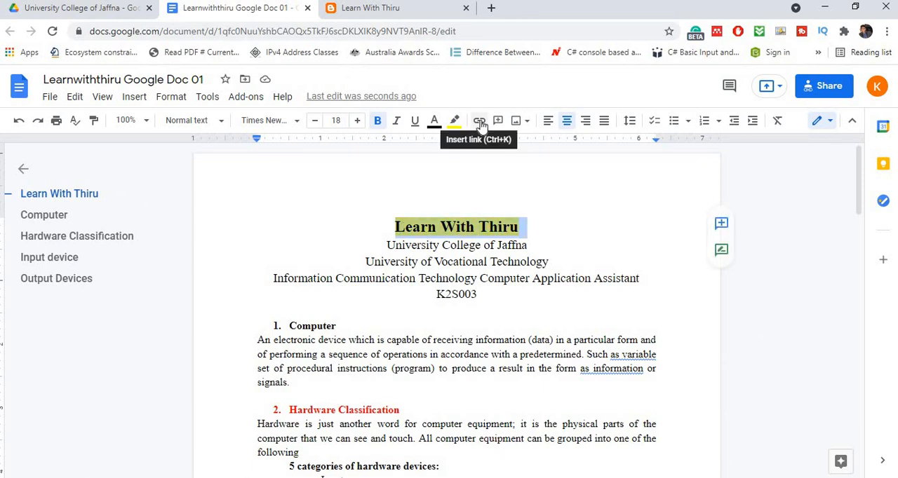
left_click(479, 121)
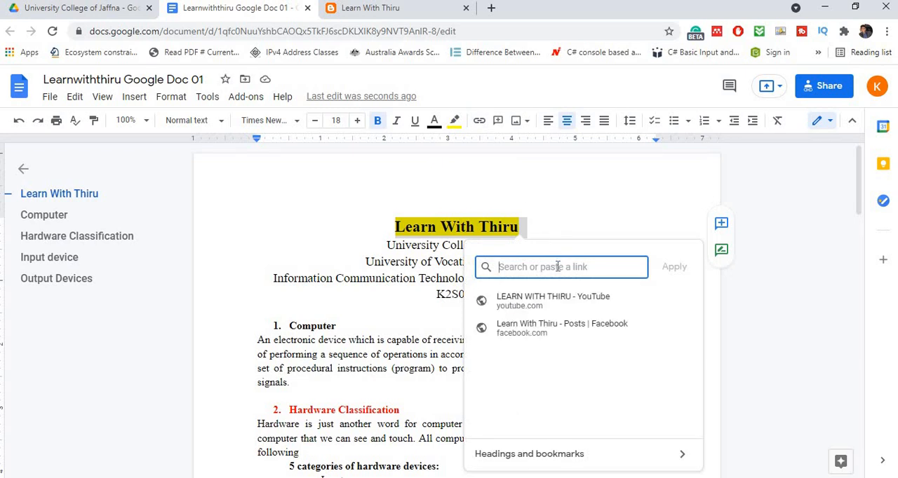
key("ctrl+v")
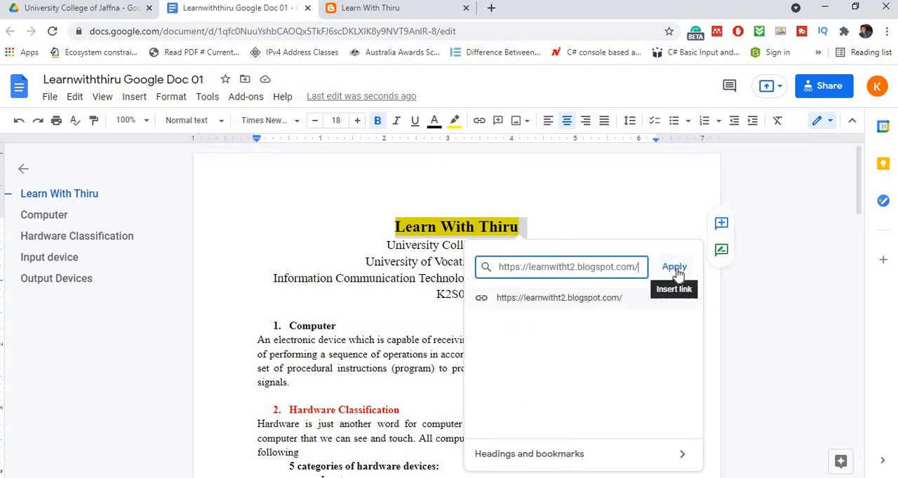
left_click(674, 268)
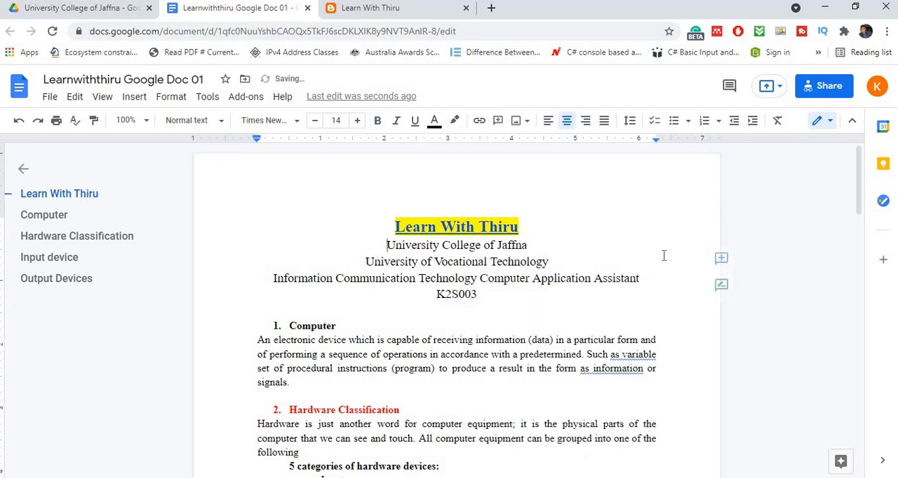
left_click(619, 229)
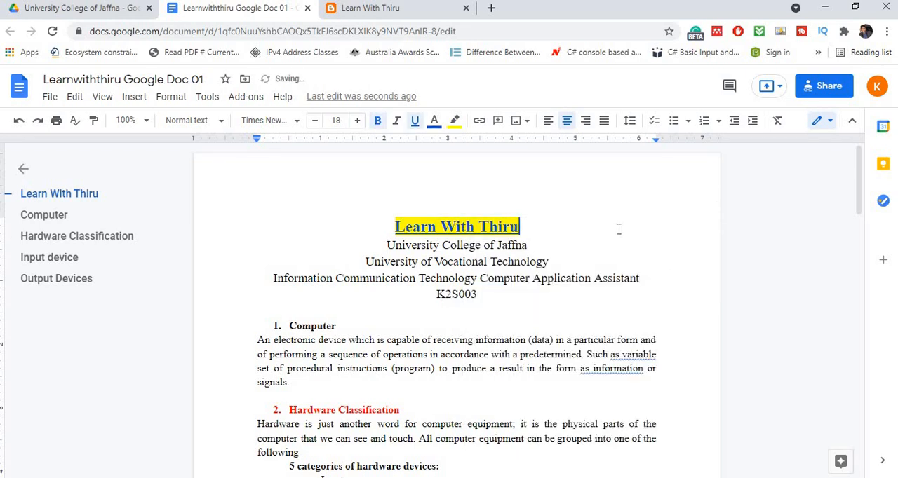
left_click(465, 8)
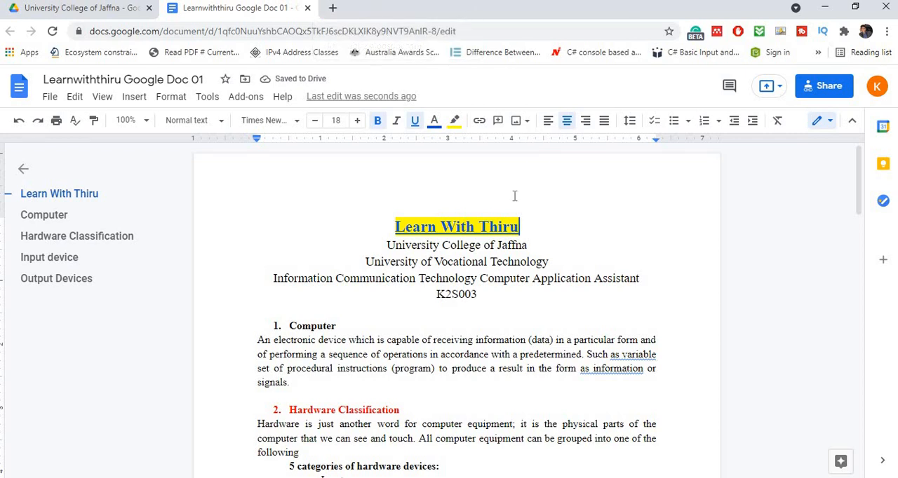
- Test the title's hyperlink by opening the blog from its link preview, and return to the document
left_click(454, 228)
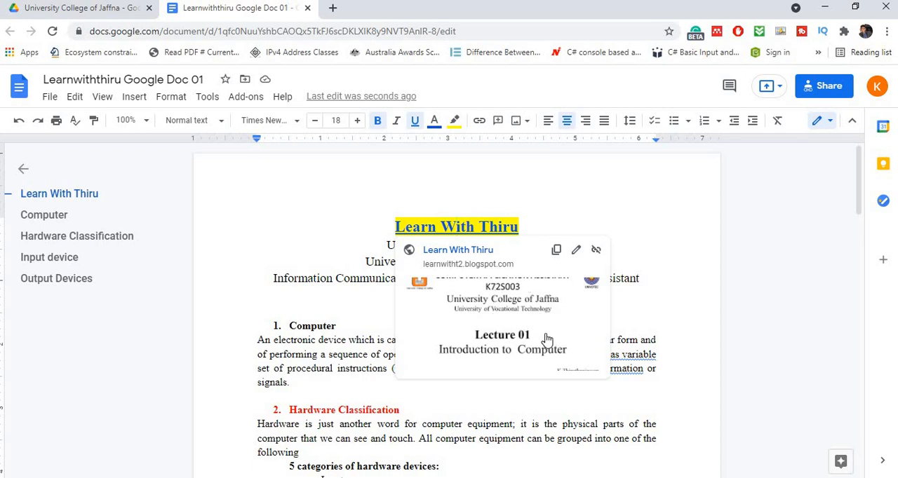
double_click(565, 204)
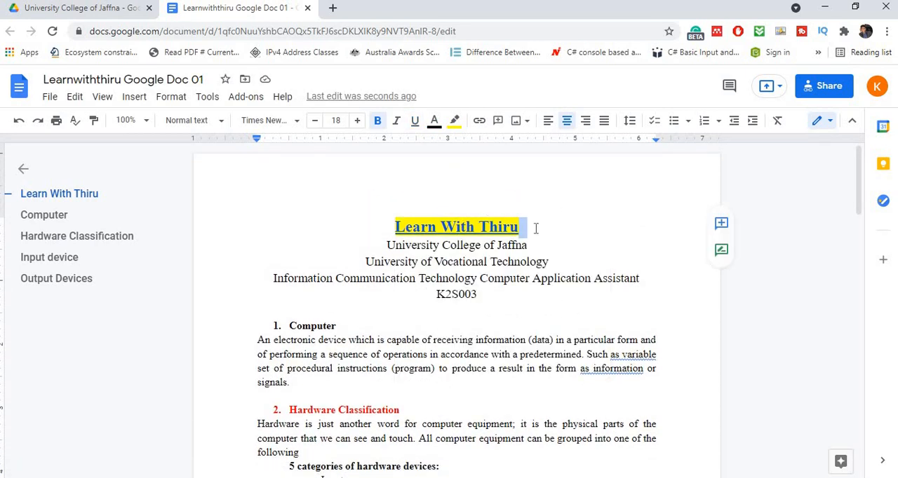
left_click(499, 225)
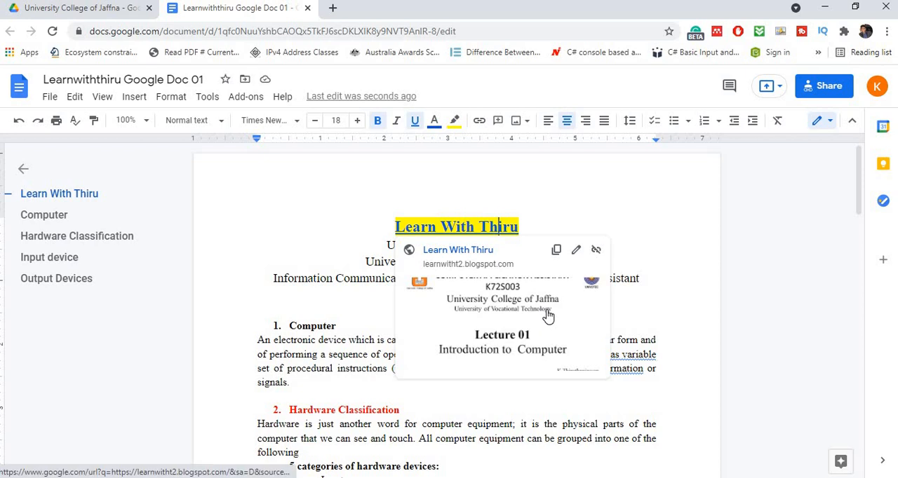
left_click(532, 220)
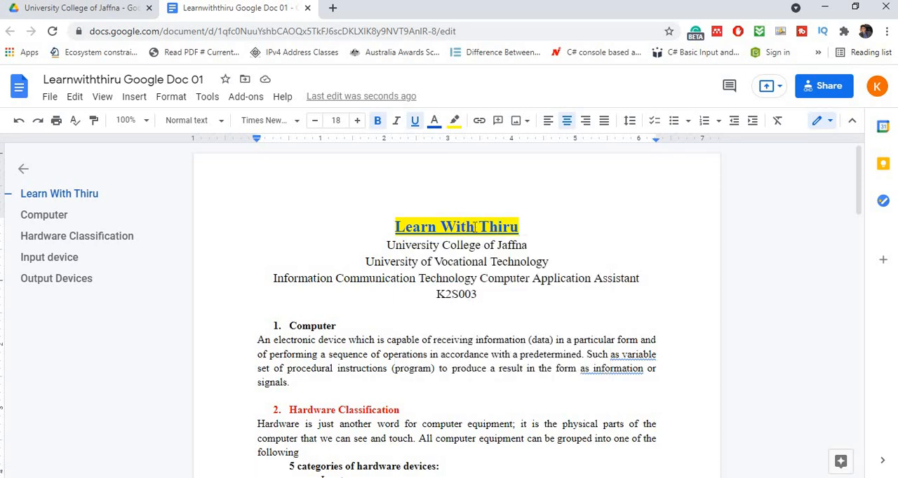
left_click(475, 226)
left_click(501, 327)
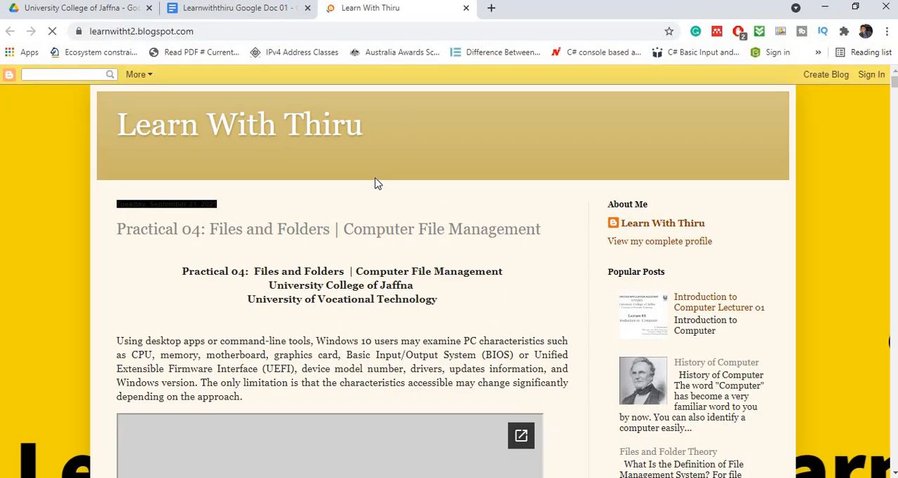
left_click(464, 9)
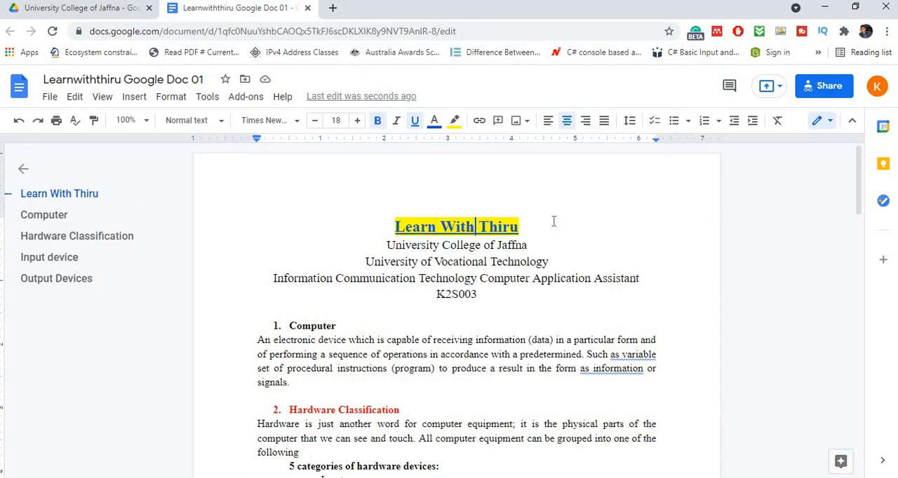
- Insert an empty line above the title and place the cursor in it
left_click_drag(522, 226, 389, 225)
left_click(394, 226)
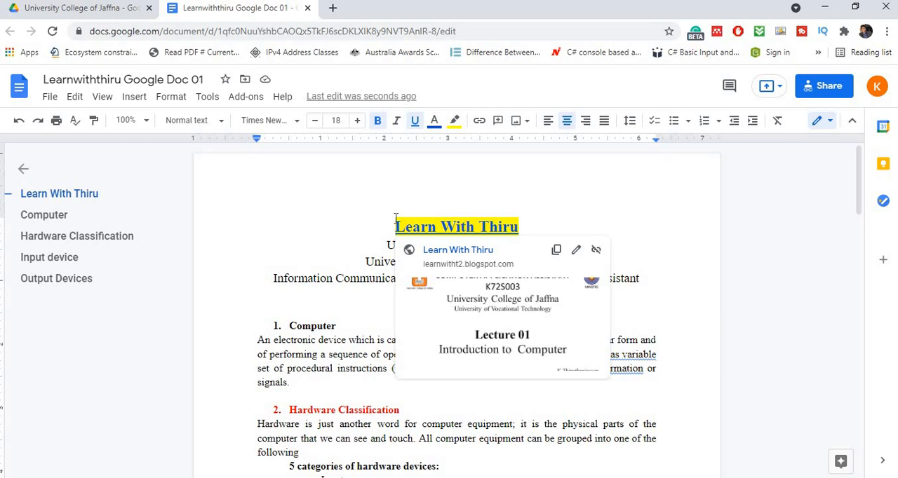
key("Return")
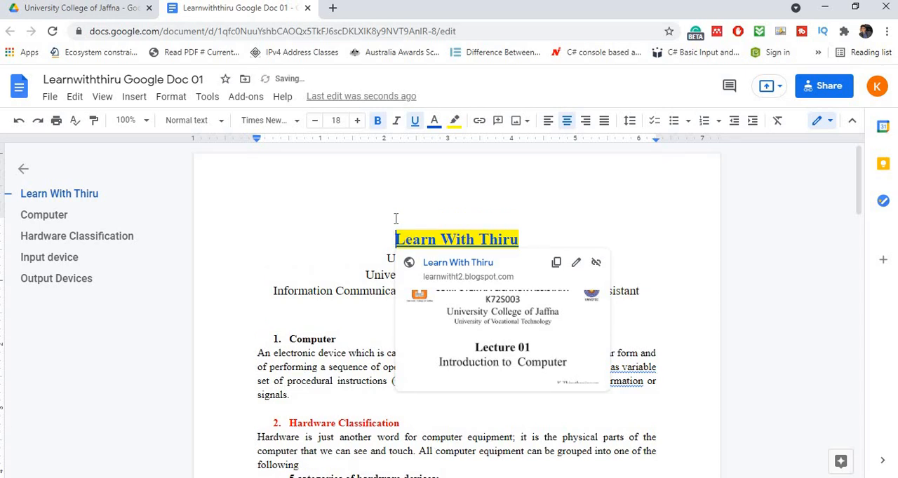
left_click(395, 218)
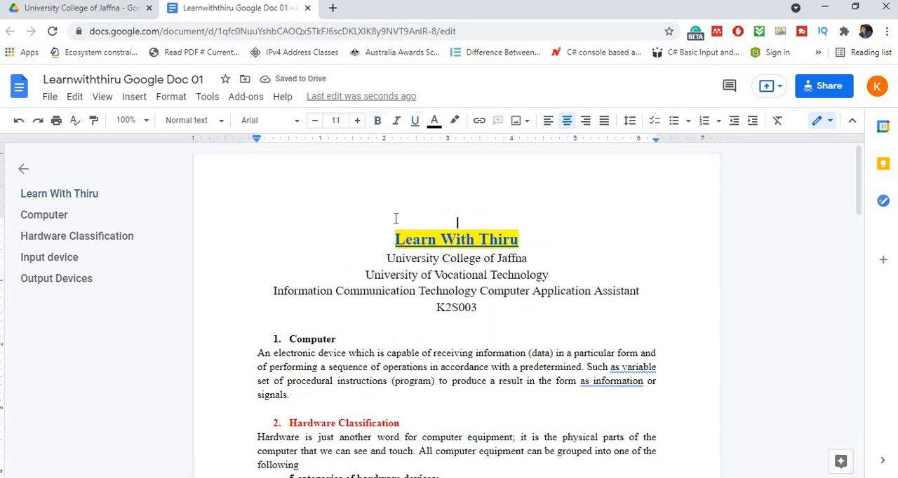
- Insert the yellow book-reader logo image from the computer's Desktop folder on the empty line above the title
left_click(526, 123)
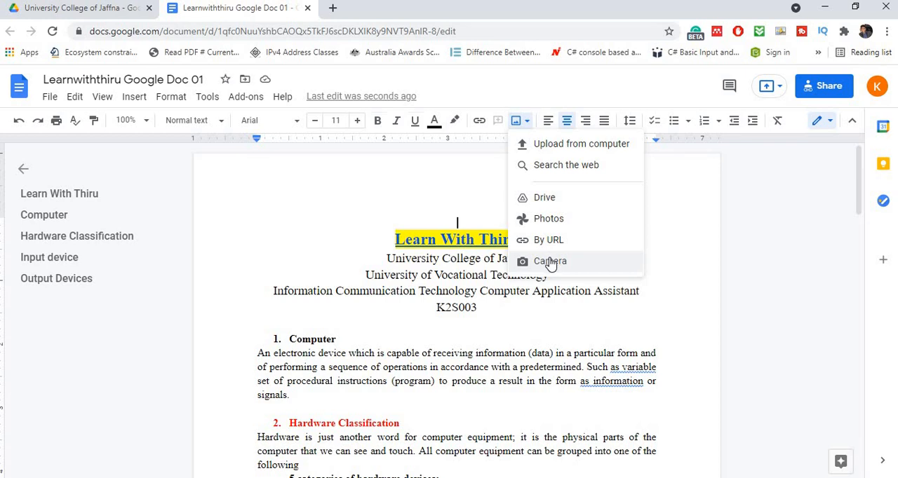
left_click(563, 146)
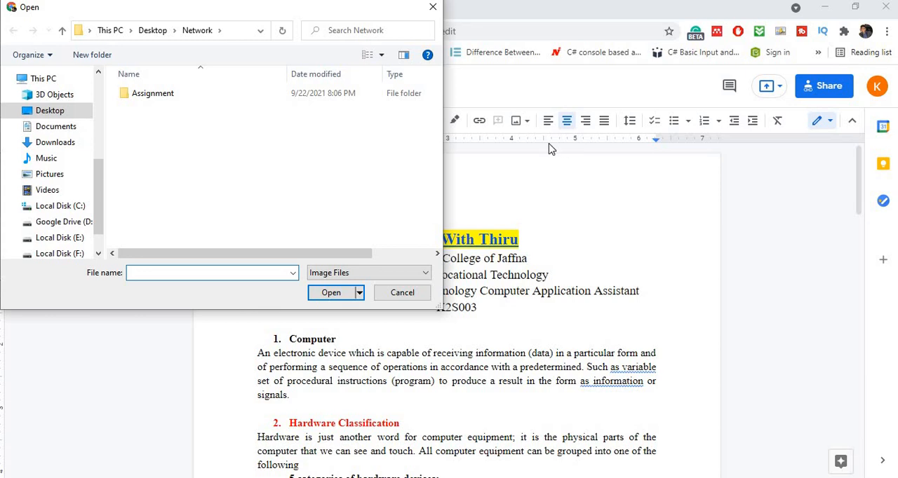
left_click(46, 112)
scroll(237, 179, "down", 1)
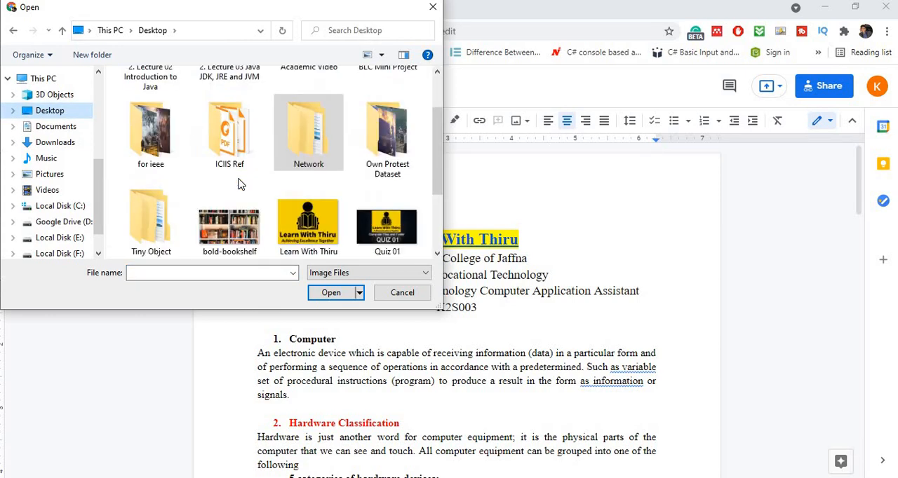
double_click(312, 228)
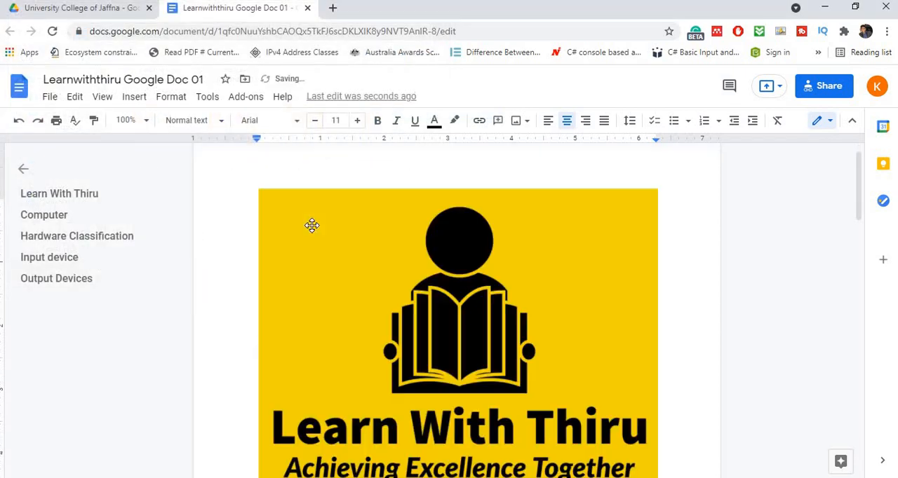
- Shrink the logo image proportionally to about 1.75 inches wide so it fits above the title
scroll(423, 282, "down", 5)
scroll(423, 281, "up", 4)
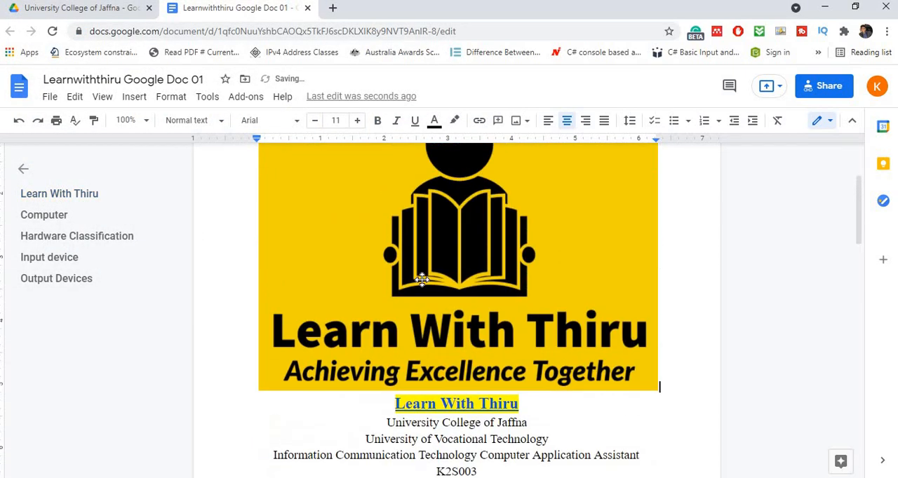
left_click(421, 280)
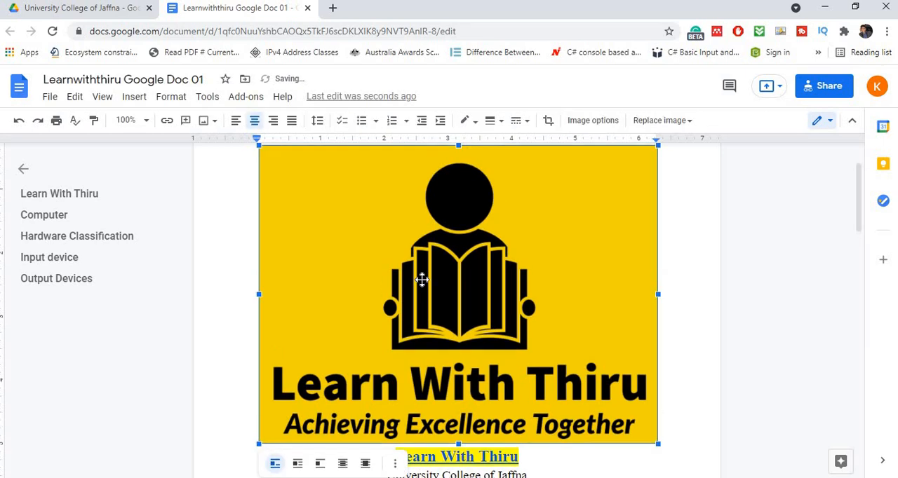
scroll(421, 281, "up", 2)
scroll(422, 281, "down", 1)
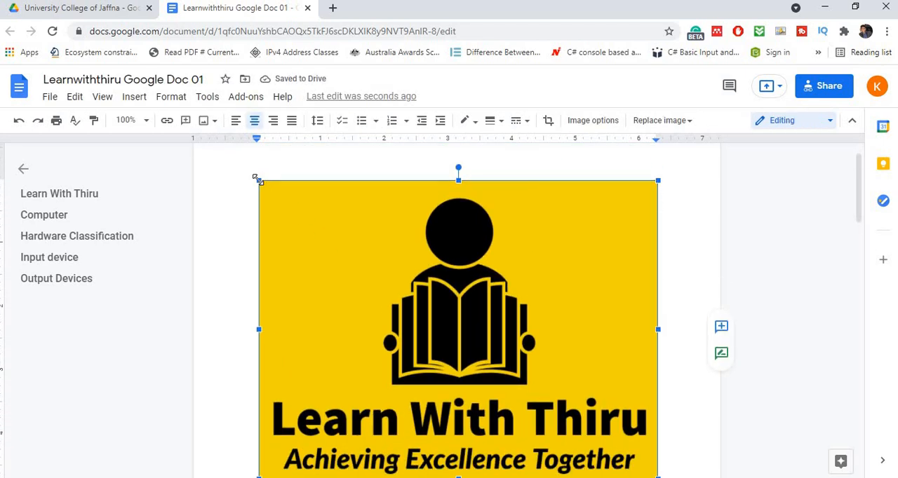
left_click_drag(256, 176, 517, 366)
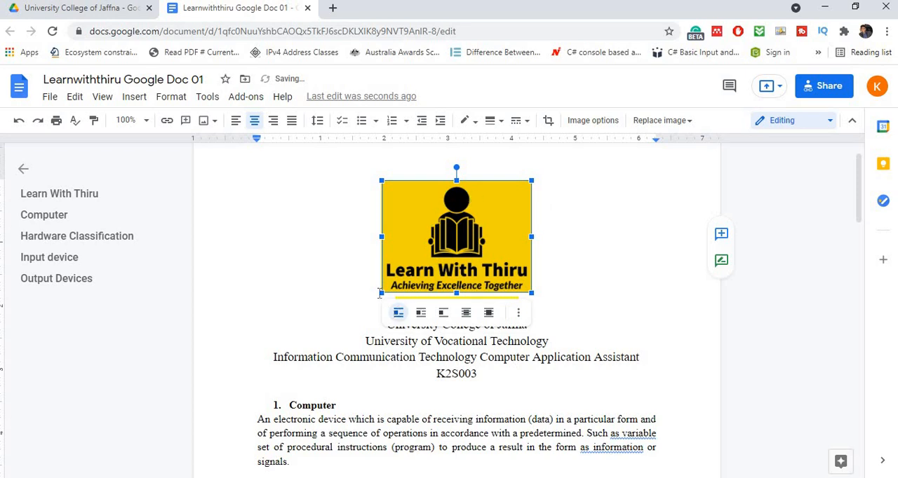
left_click_drag(382, 293, 435, 263)
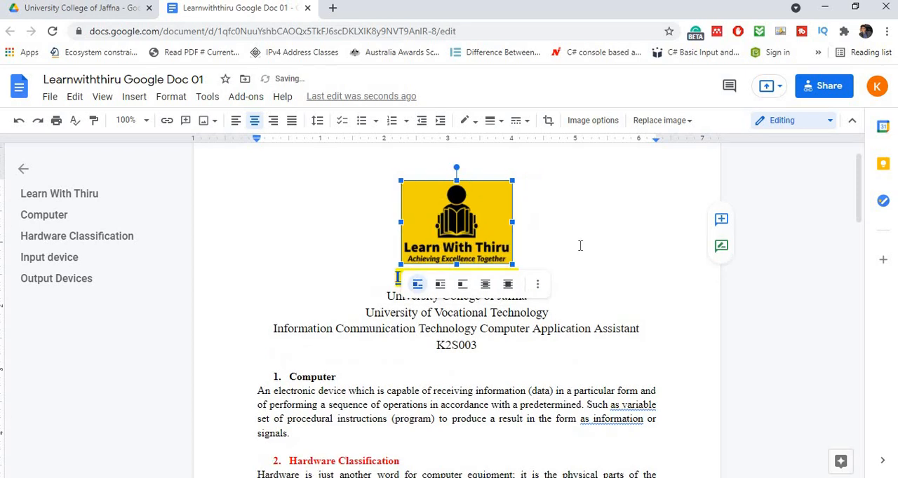
left_click(580, 246)
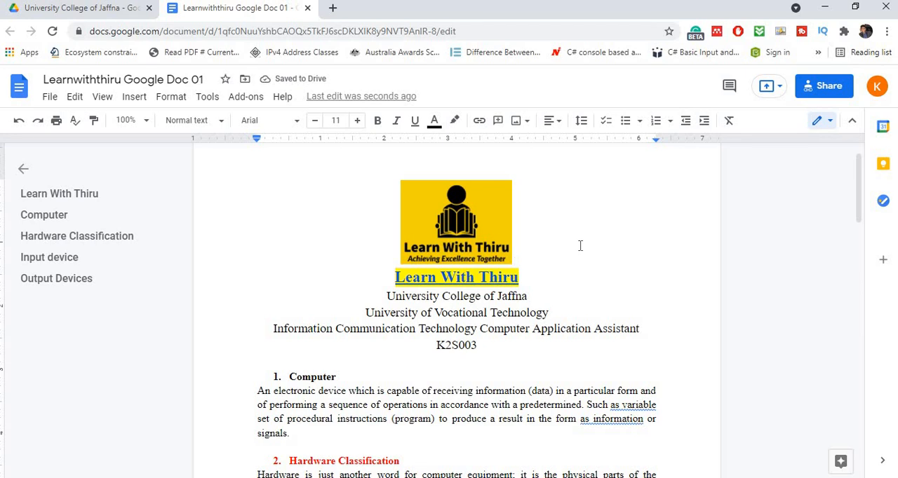
- Try cropping the logo image above the title from its upper-left corner and leave crop mode
left_click(437, 215)
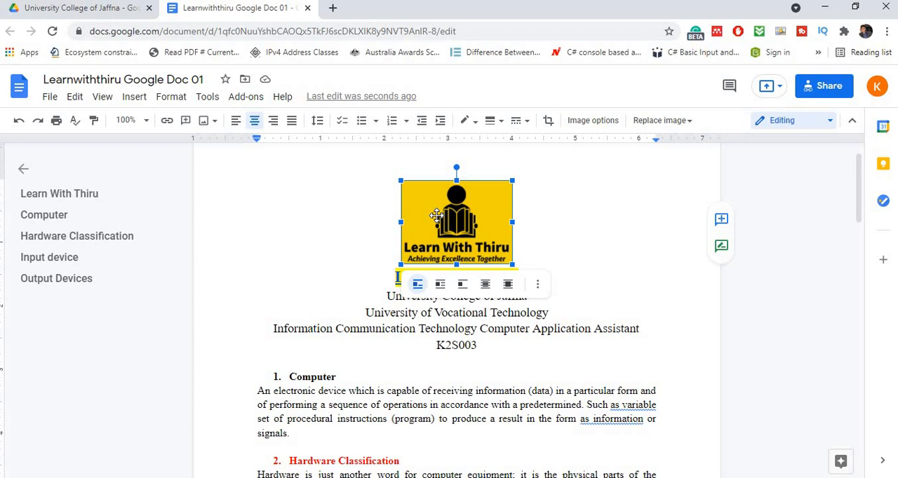
left_click(548, 123)
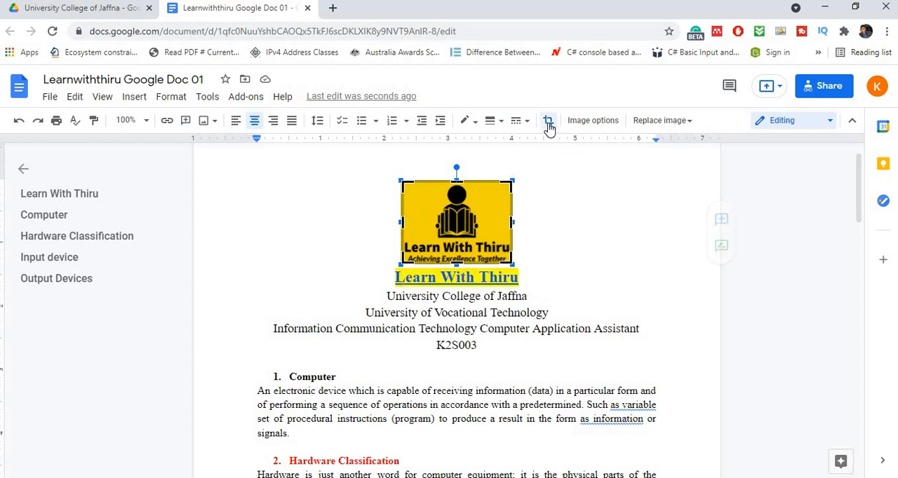
mouse_move(404, 184)
left_mouse_down()
mouse_move(411, 189)
mouse_move(401, 185)
left_mouse_up()
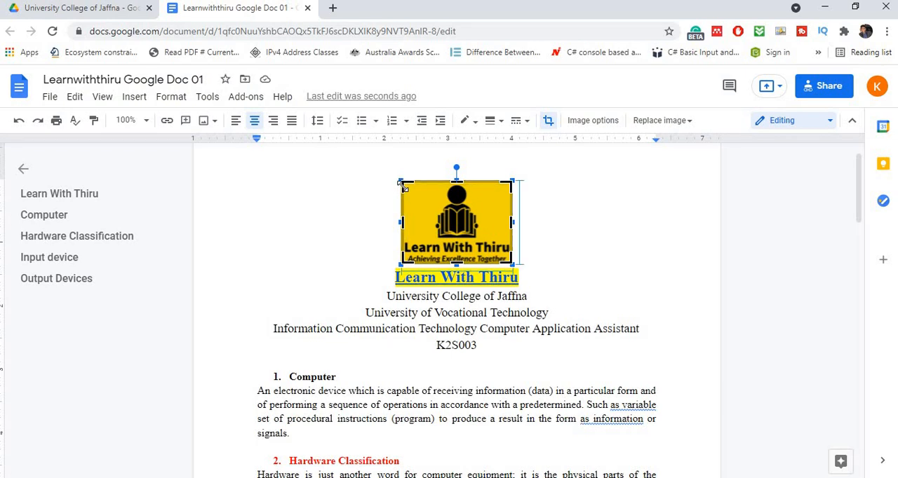
left_click(548, 203)
left_click(547, 203)
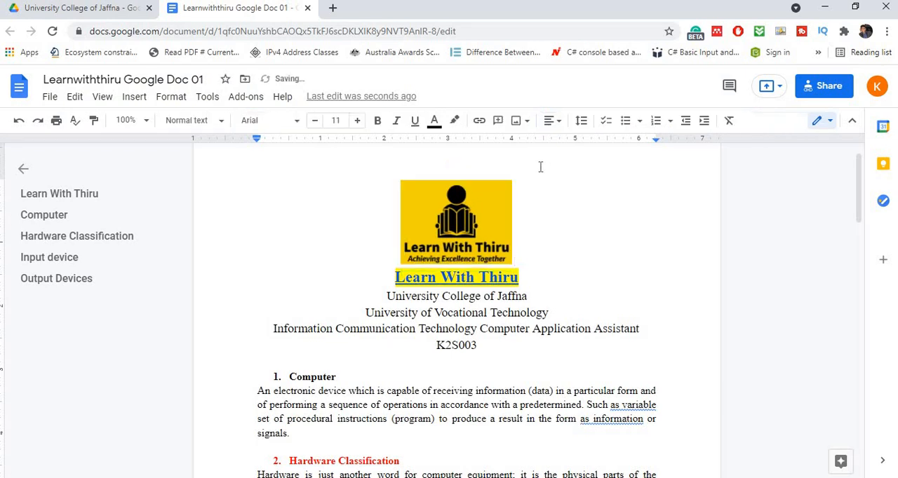
- Add a solid border around the logo image and change its line style to dotted
left_click(449, 204)
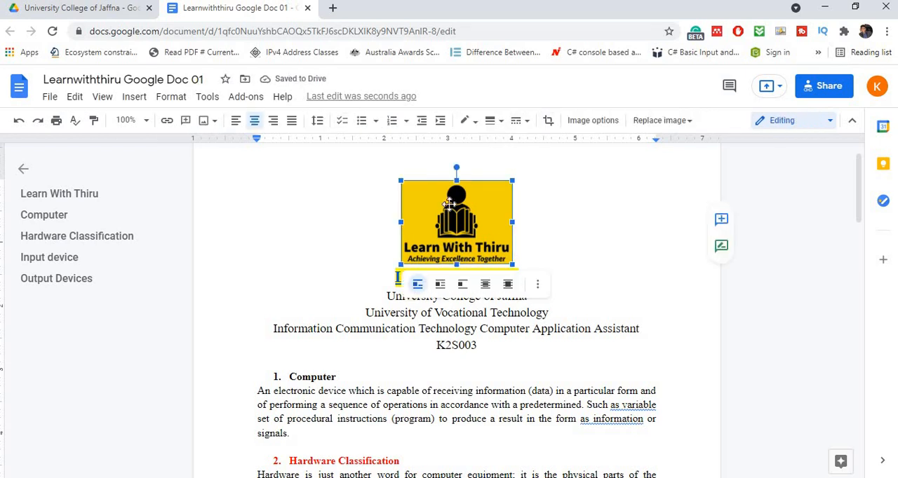
left_click(524, 122)
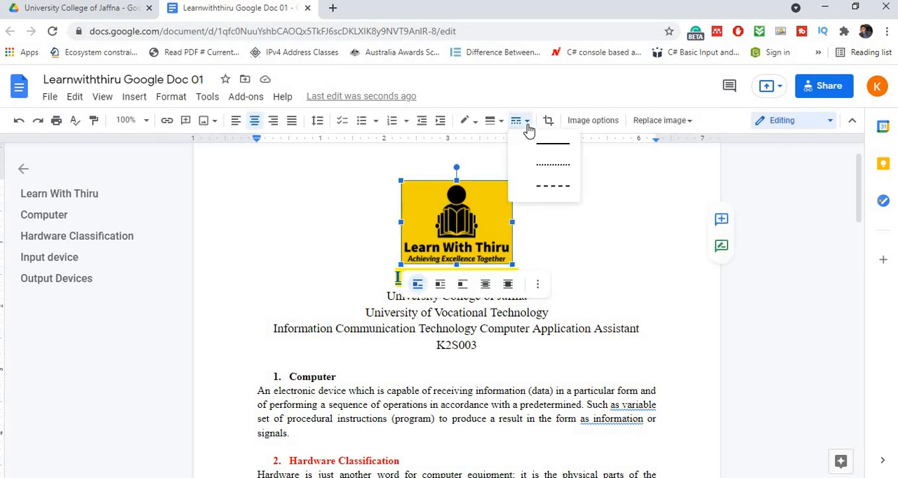
left_click(559, 147)
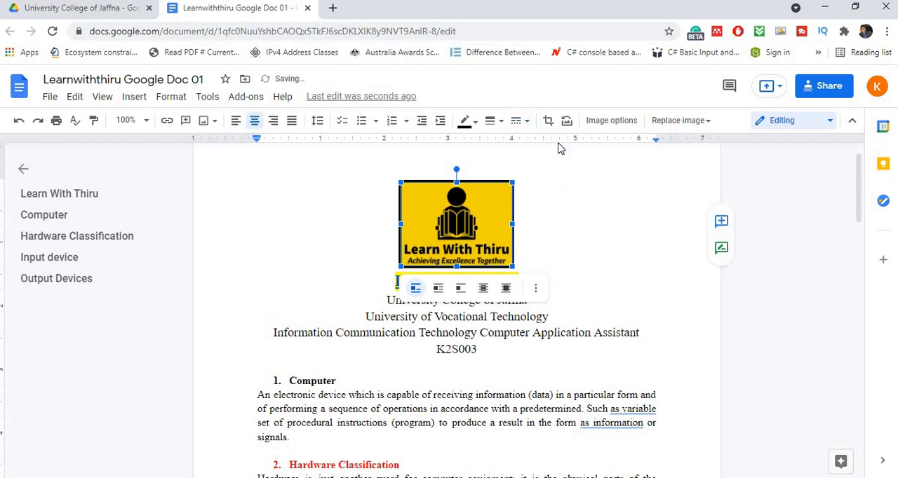
left_click(527, 123)
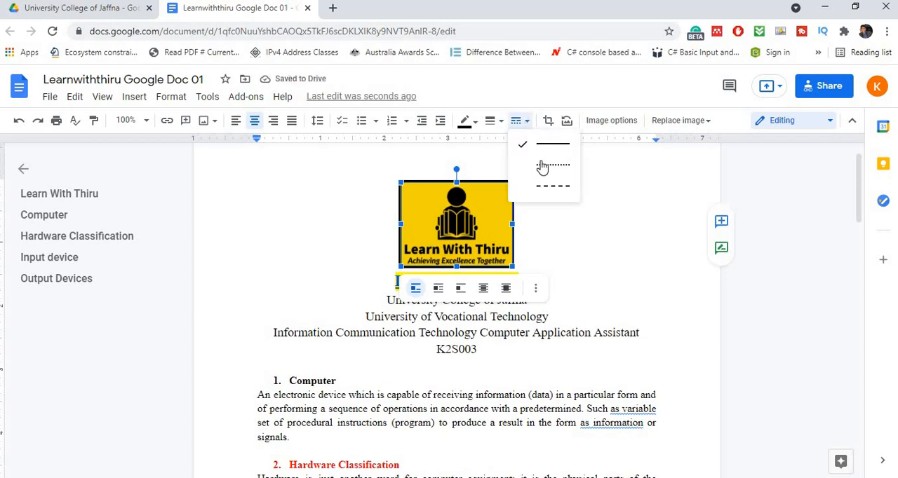
left_click(542, 165)
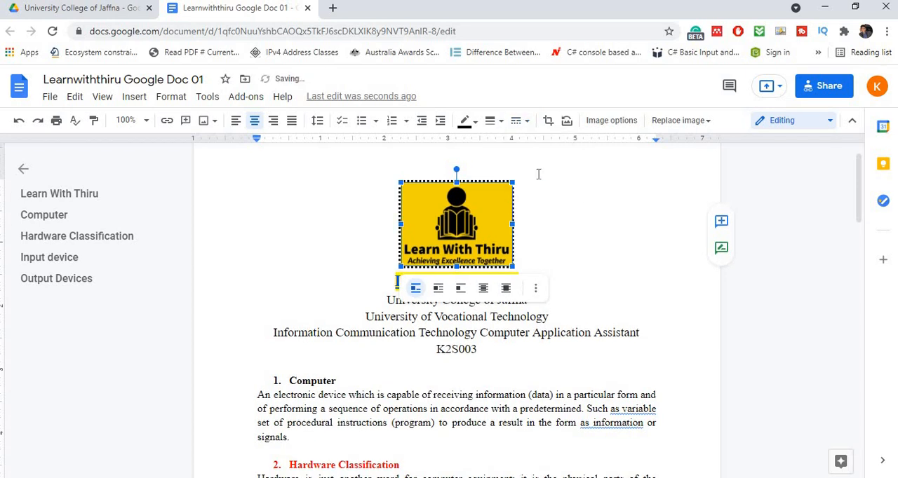
left_click(538, 174)
left_click(506, 188)
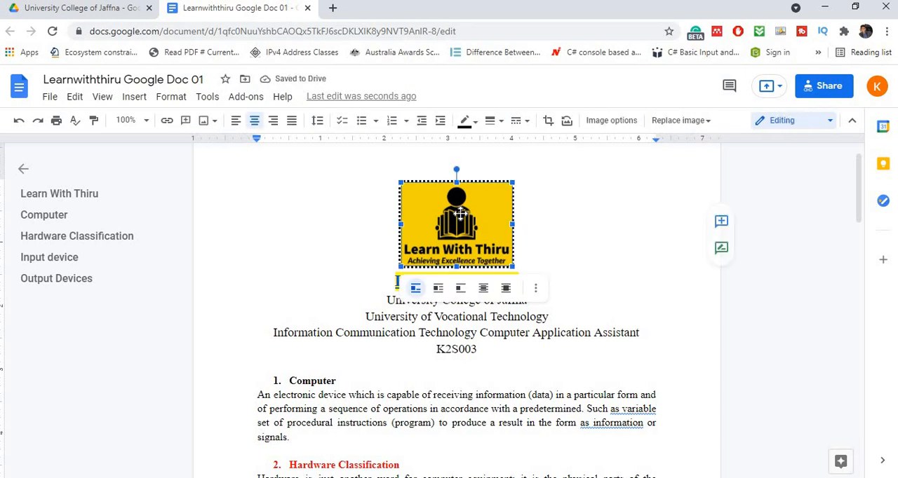
- Try an 8 pt border weight on the logo image and set it back to 2 pt
left_click(493, 122)
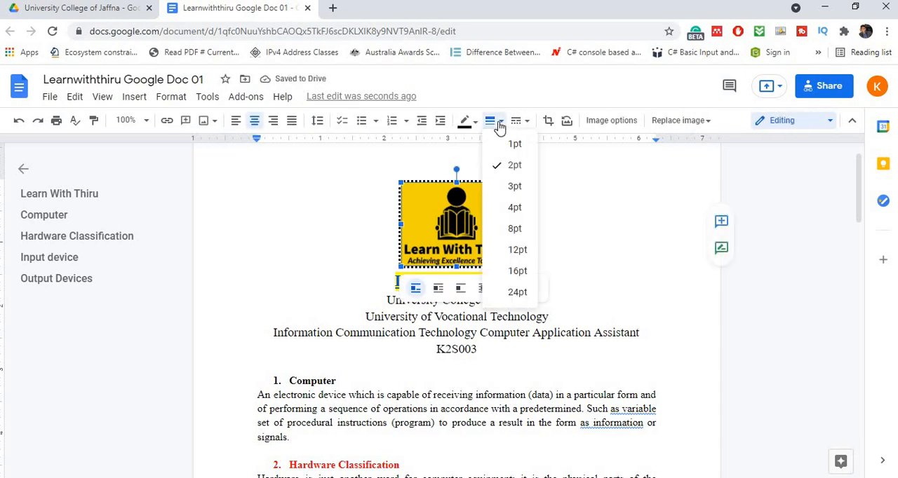
left_click(517, 229)
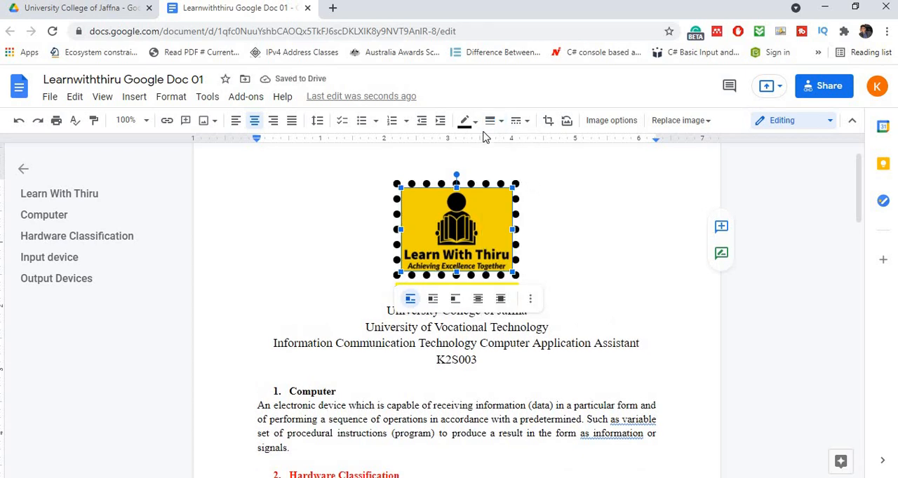
left_click(493, 122)
left_click(503, 163)
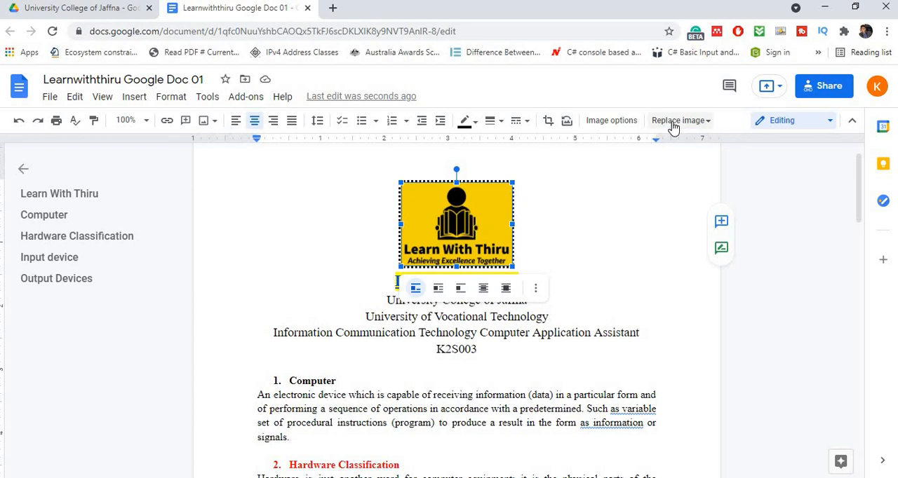
- Open the logo's image options and rotate it in 90° steps through a full turn
left_click(595, 120)
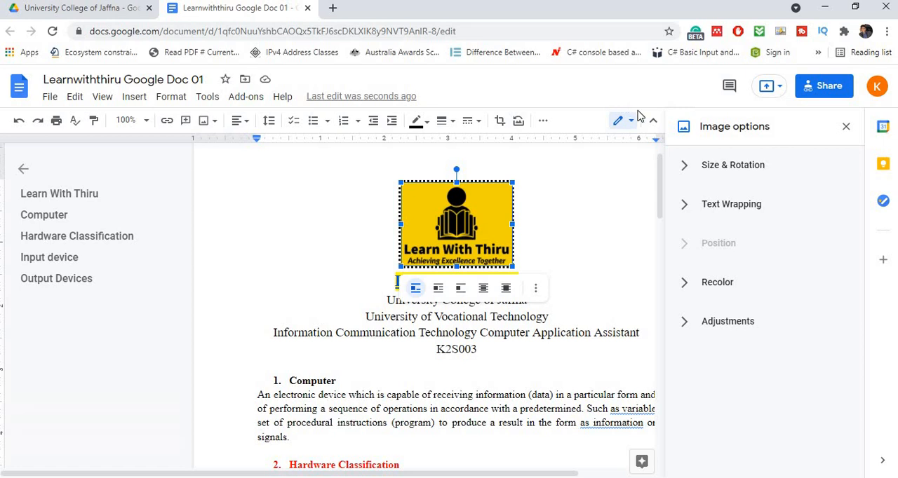
left_click(688, 170)
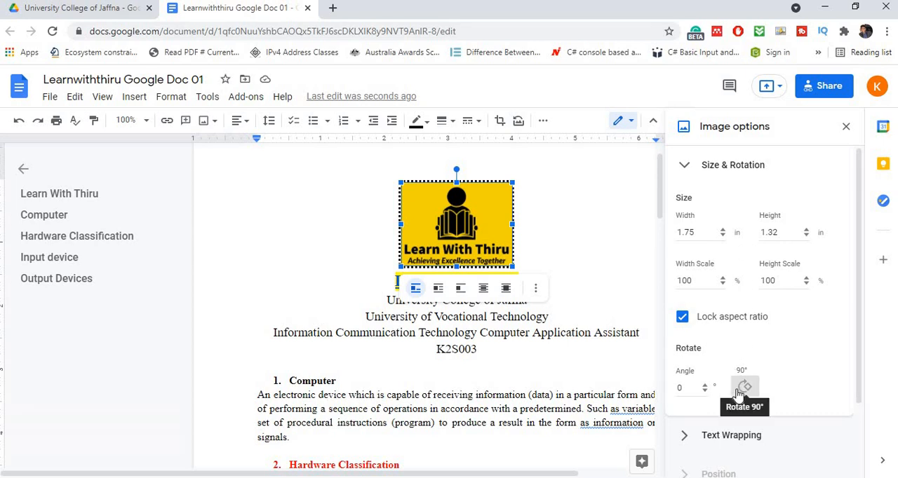
left_click(743, 387)
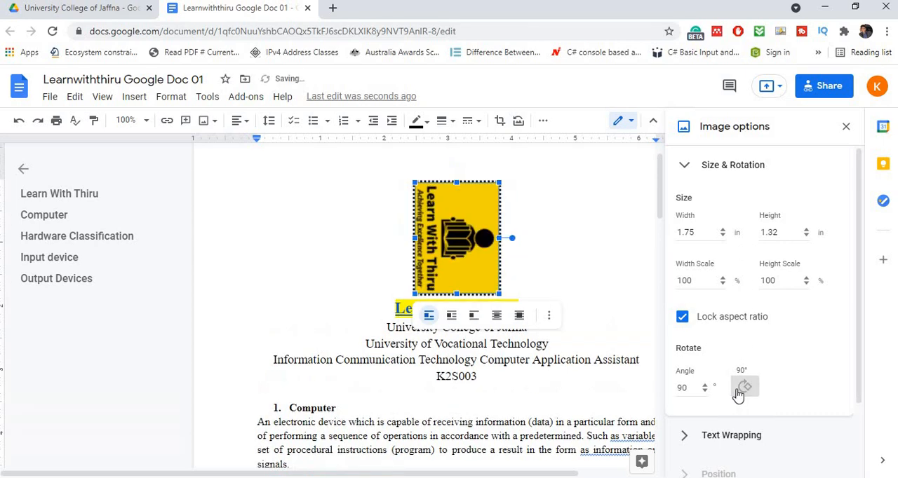
left_click(744, 388)
left_click(741, 390)
left_click(741, 390)
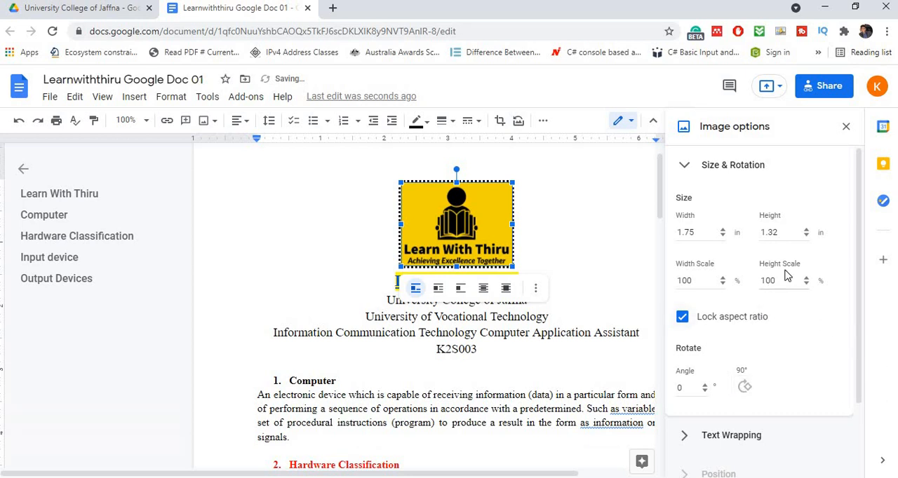
- Review the logo's text wrapping styles and the remaining image options, and deselect the image
scroll(787, 279, "down", 3)
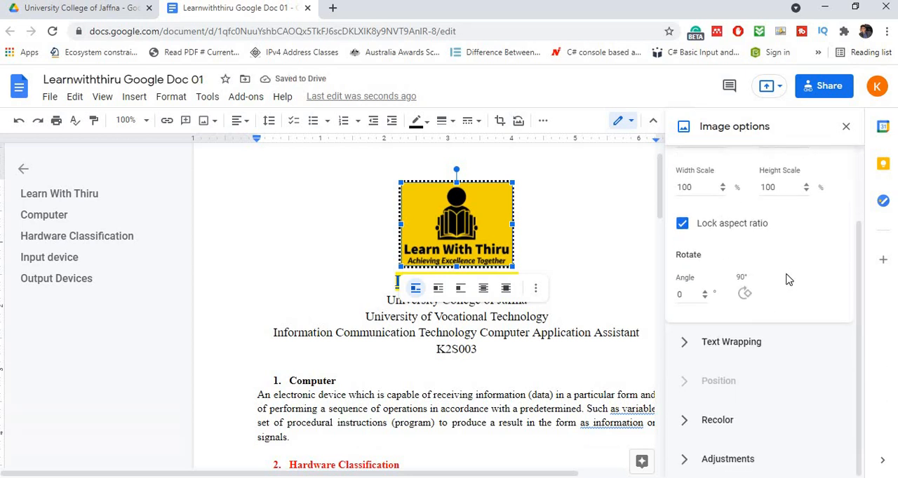
left_click(685, 348)
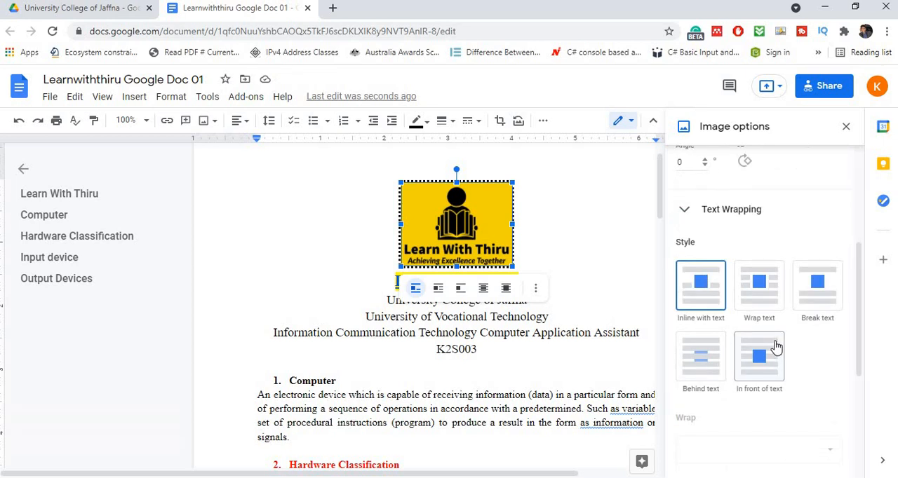
scroll(786, 347, "down", 3)
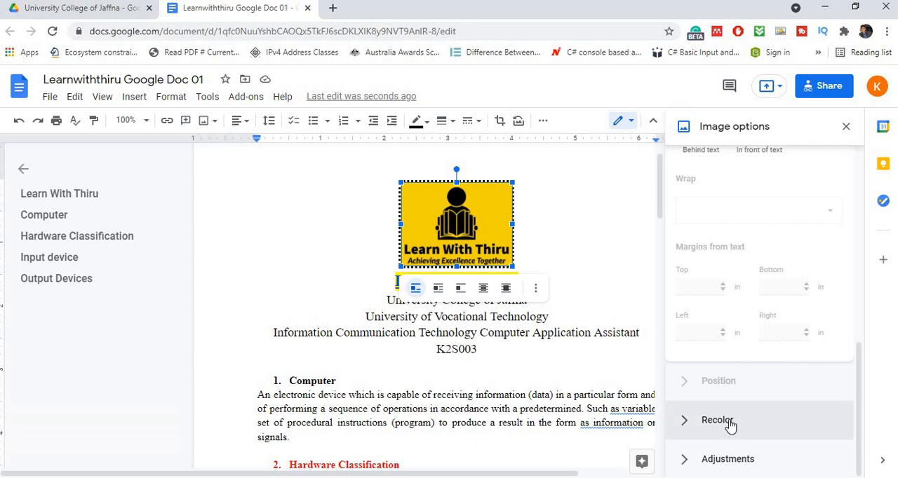
left_click(598, 225)
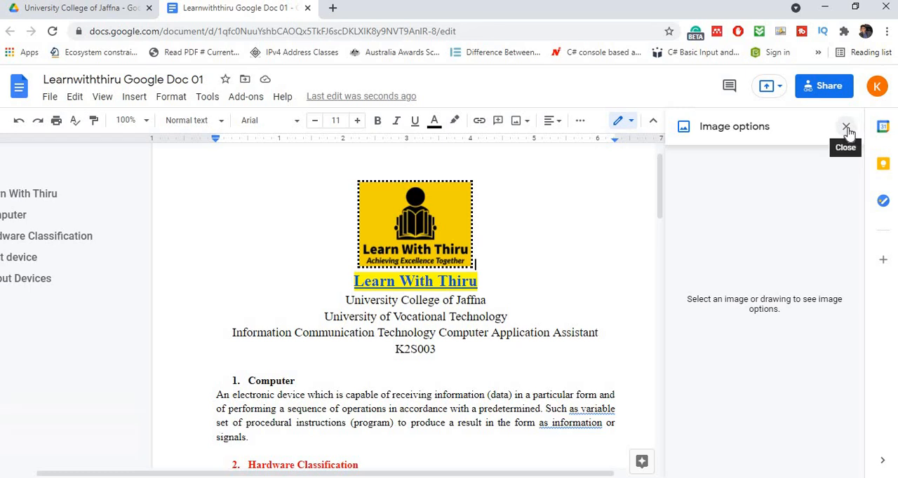
left_click(407, 336)
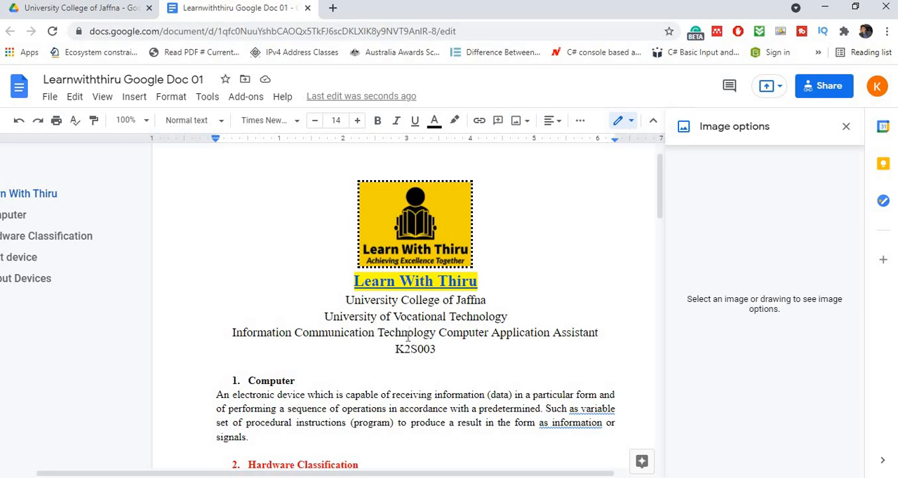
scroll(407, 336, "down", 1)
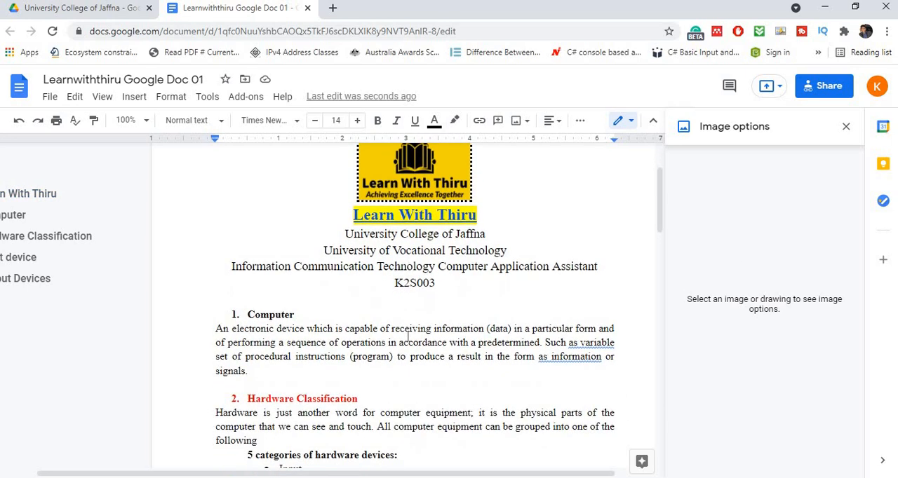
scroll(408, 336, "down", 1)
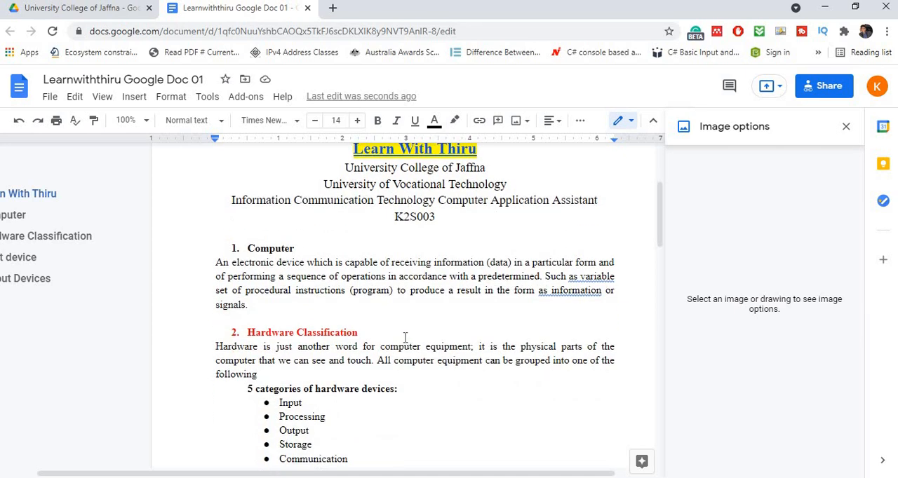
scroll(366, 339, "down", 2)
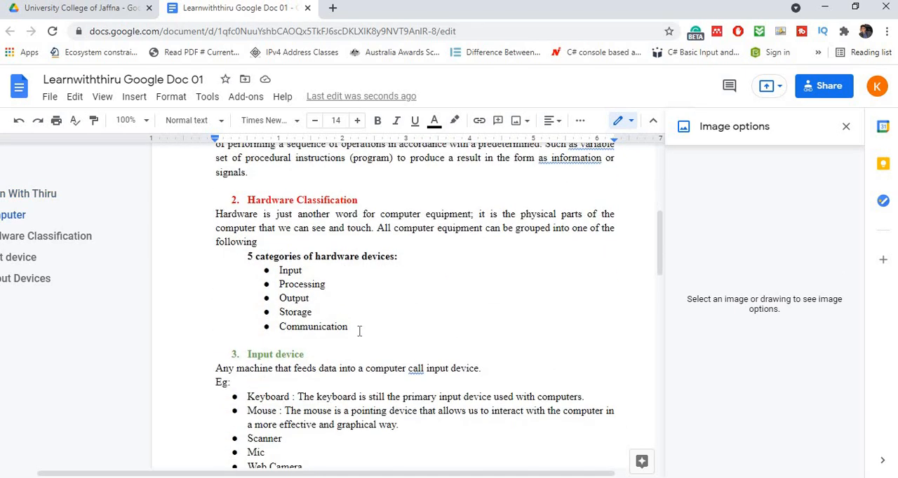
left_click_drag(349, 327, 279, 272)
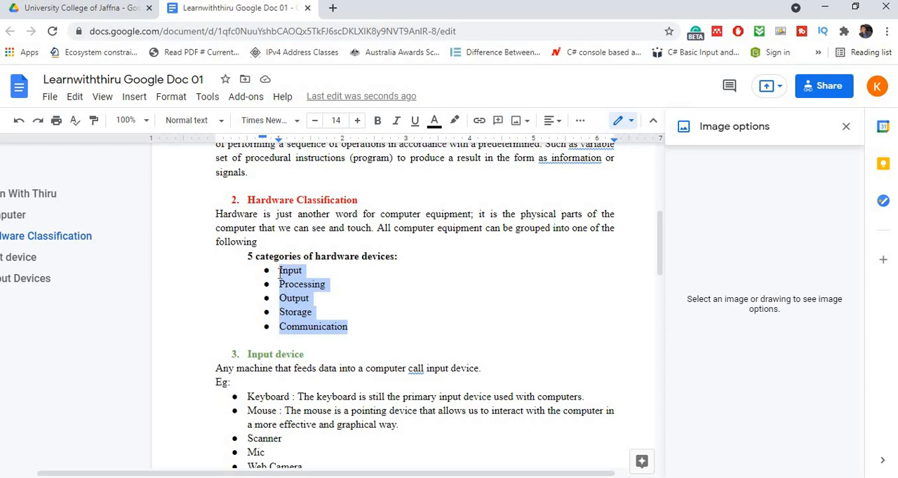
left_click(375, 308)
- Format the "CPU (Central Processing Unit)" bullet text as bold, blue and italic
scroll(375, 310, "down", 5)
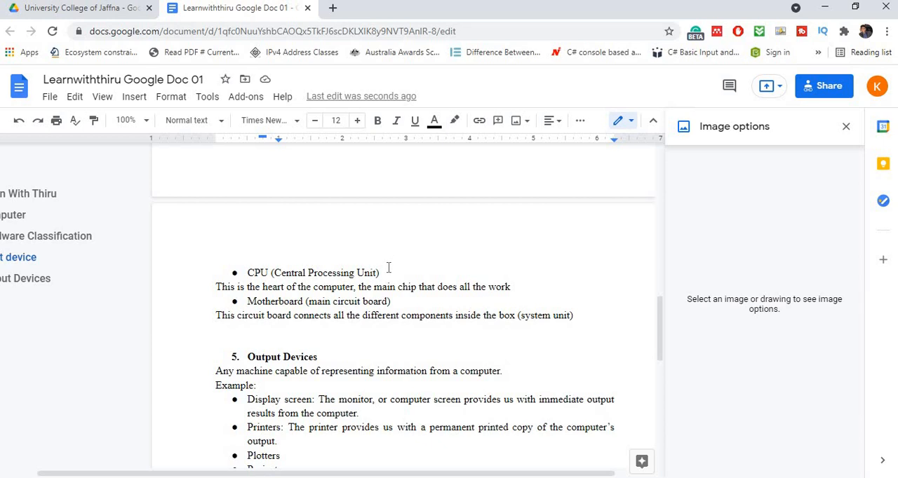
left_click_drag(381, 272, 247, 270)
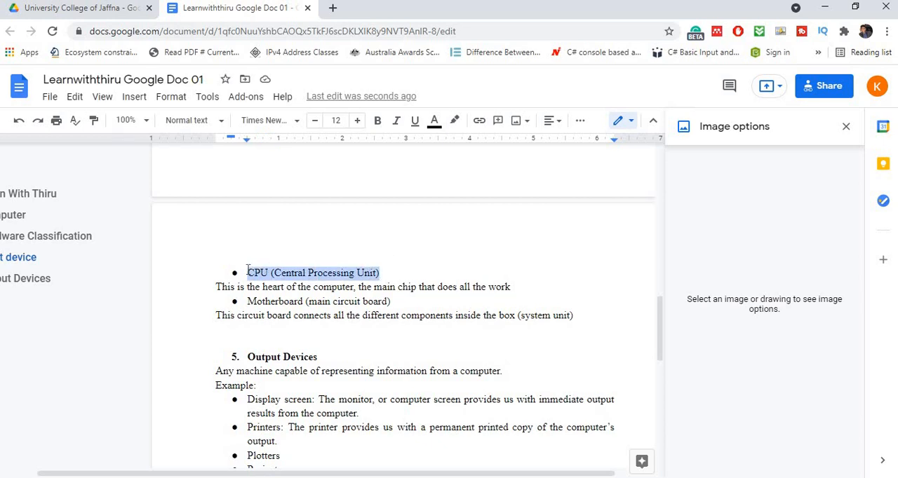
left_click(379, 122)
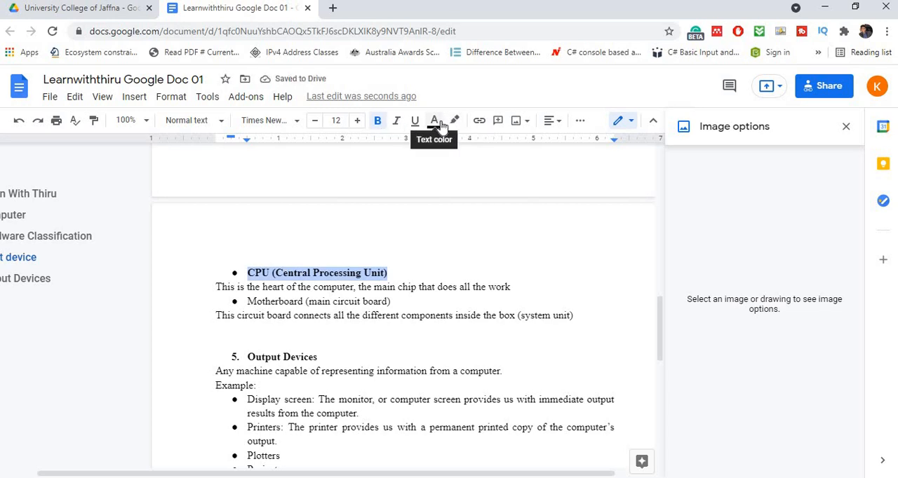
left_click(435, 121)
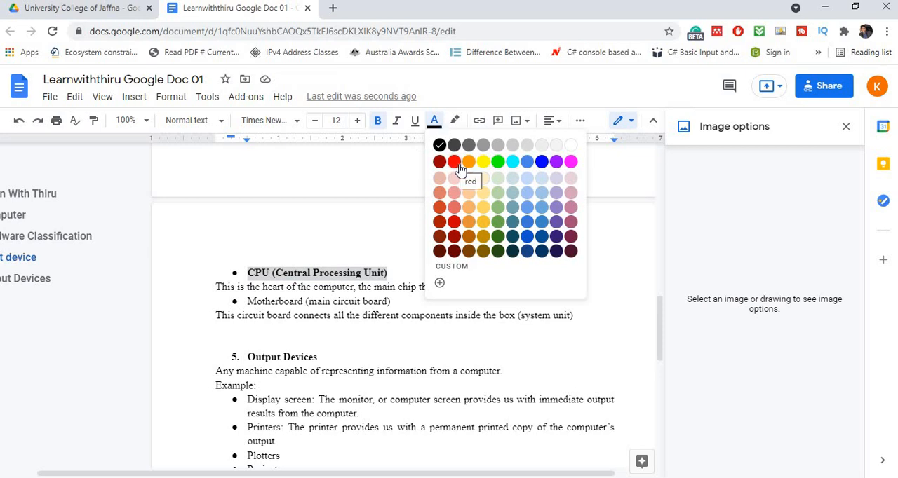
left_click(542, 162)
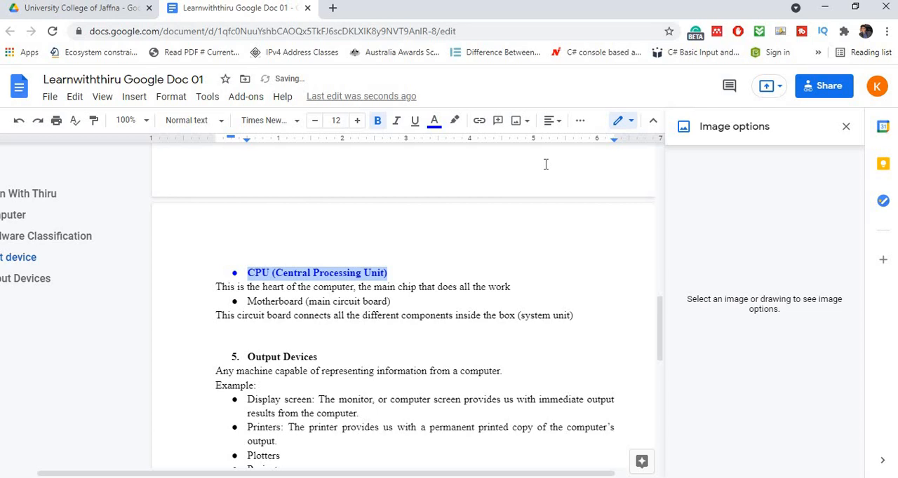
left_click(397, 126)
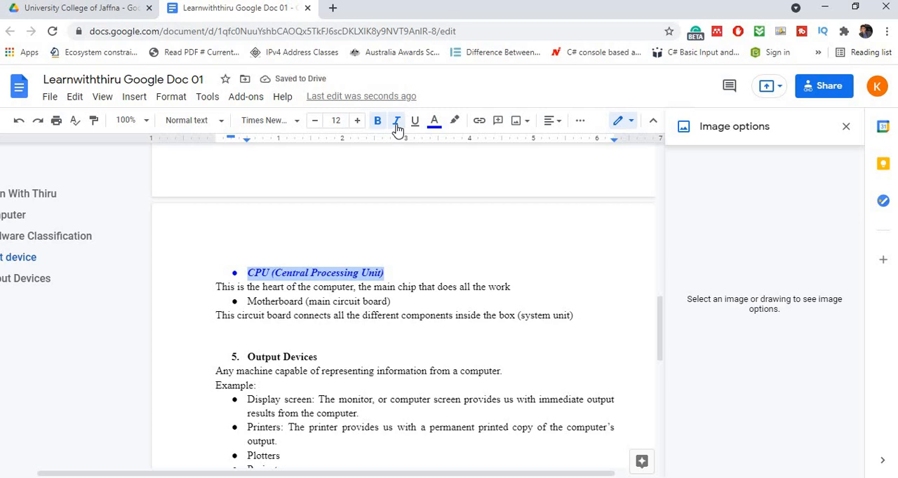
- Change the font of the "CPU (Central Processing Unit)" bullet text to Pacifico and deselect it
left_click(295, 122)
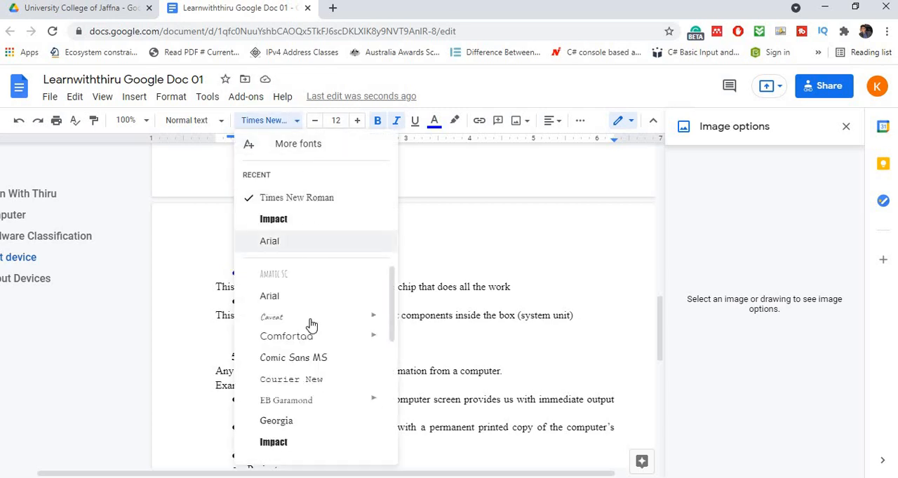
scroll(309, 395, "down", 2)
scroll(295, 395, "down", 1)
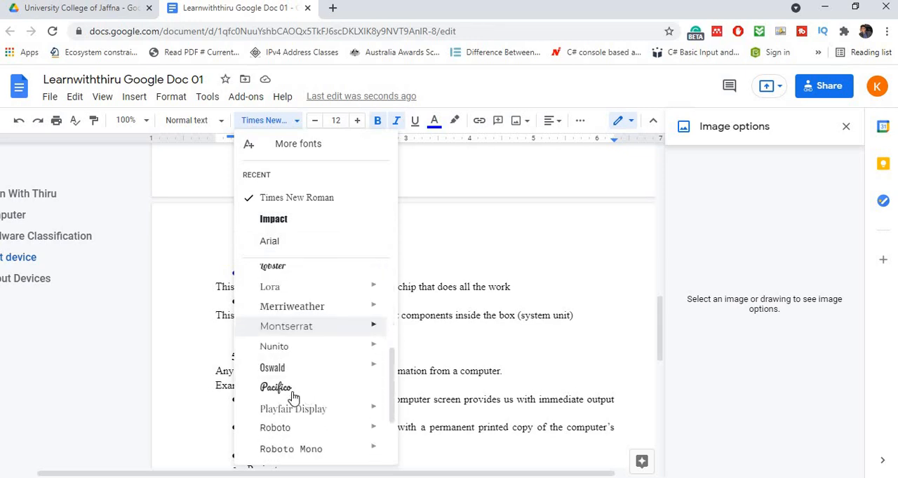
left_click(270, 395)
left_click(470, 226)
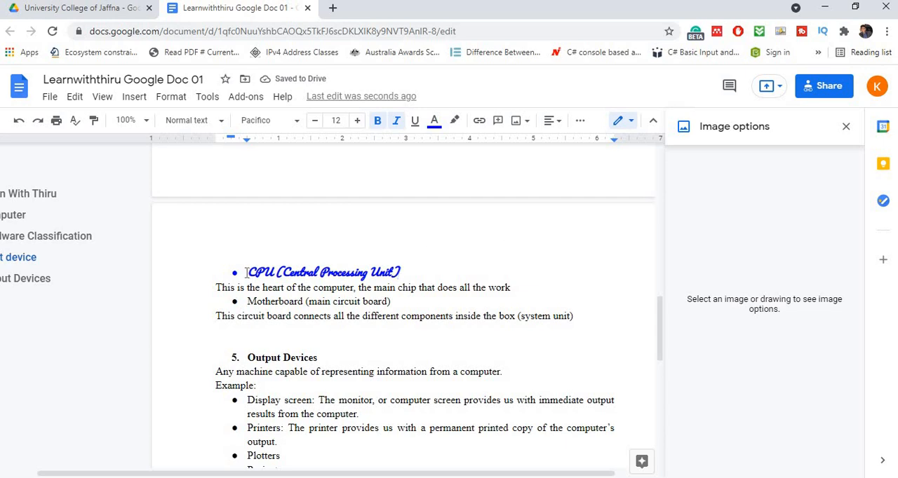
- Copy the formatting of the "CPU (Central Processing Unit)" bullet text onto the "Motherboard (main circuit board)" bullet with Paint format
left_click_drag(247, 273, 408, 260)
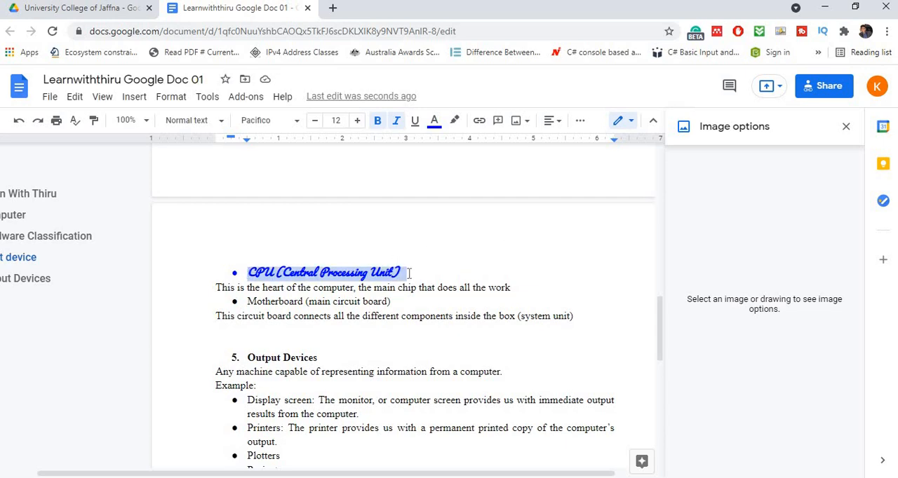
left_click(405, 300)
left_click_drag(308, 307, 248, 307)
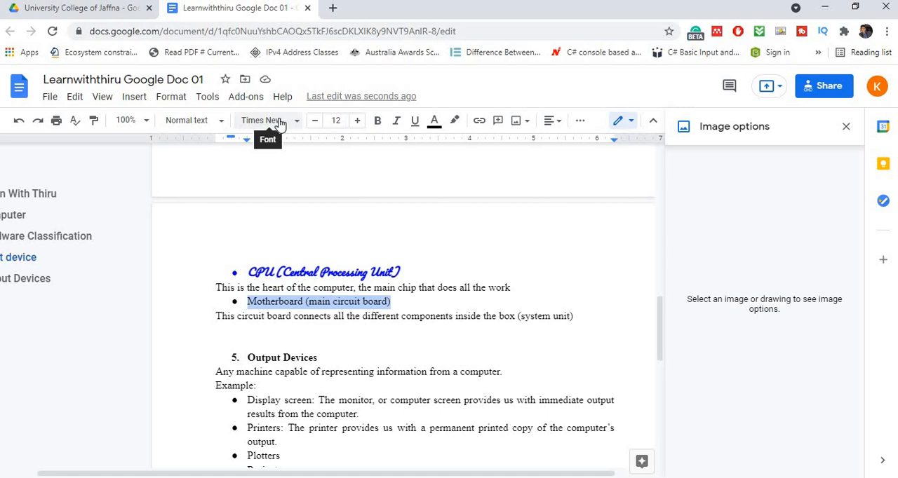
left_click(410, 304)
left_click_drag(414, 309, 239, 308)
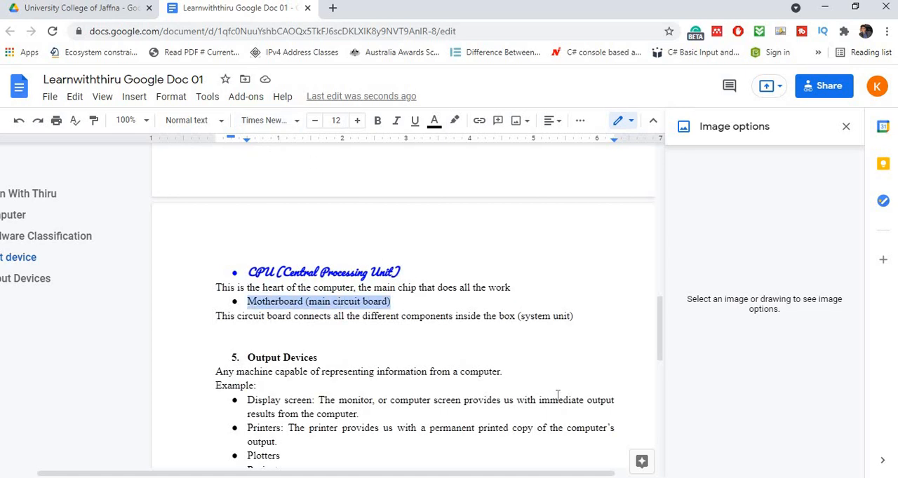
left_click(410, 269)
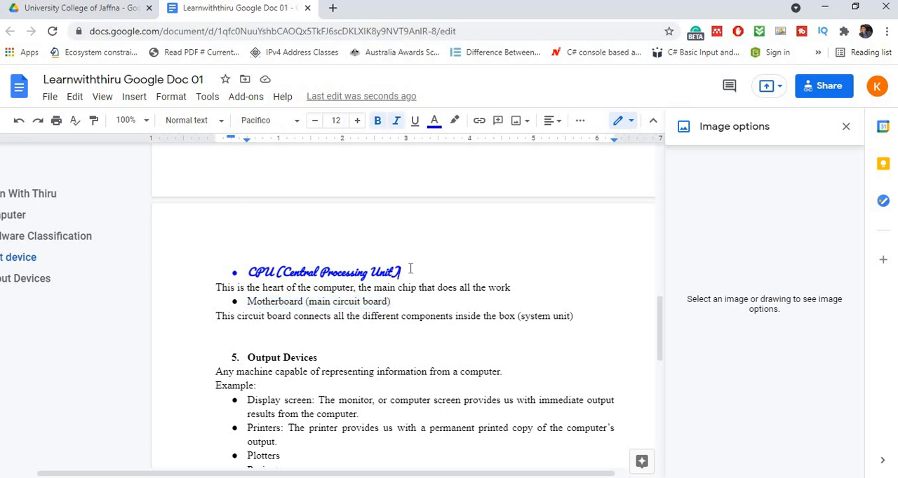
left_click_drag(411, 268, 225, 271)
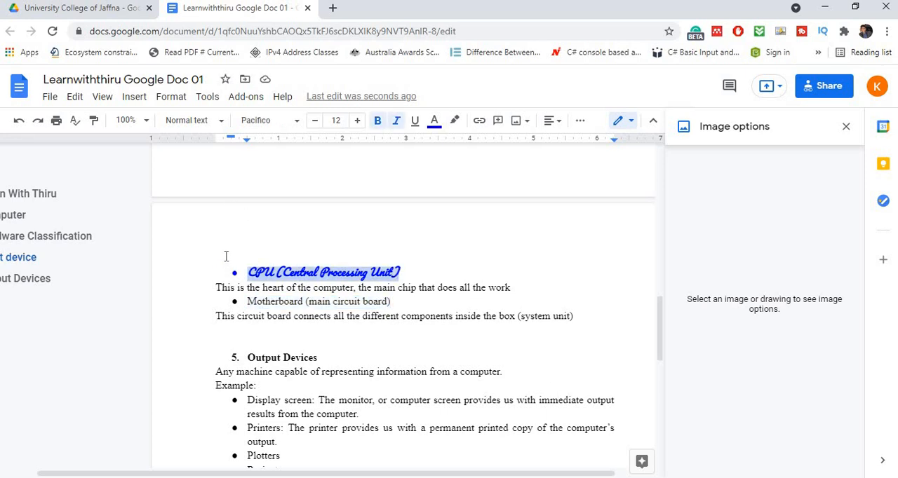
left_click(94, 122)
left_click_drag(405, 300, 223, 300)
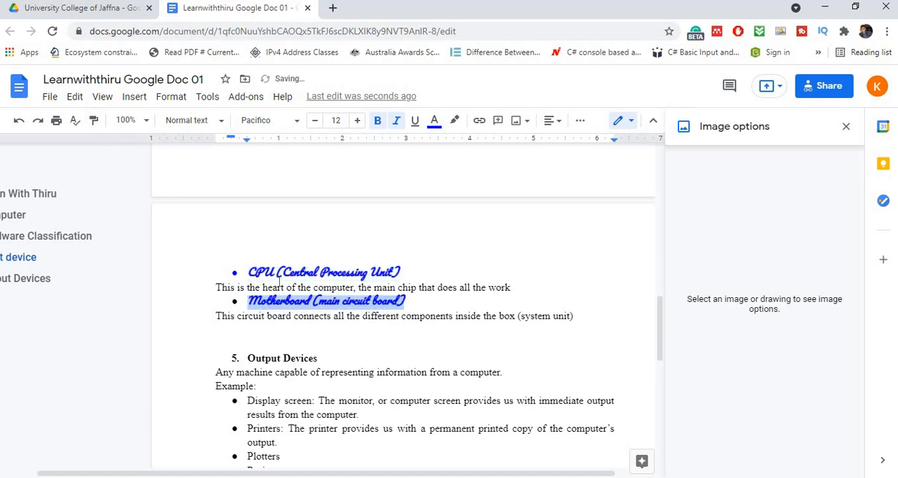
left_click(257, 271)
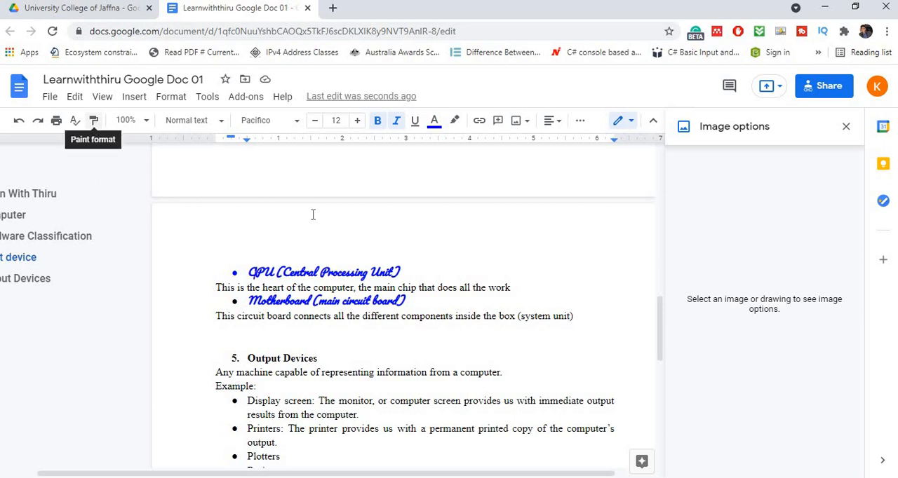
- Copy the red formatting of the "Hardware Classification" heading onto the "Computer" heading with Paint format
scroll(351, 234, "up", 10)
scroll(351, 252, "down", 3)
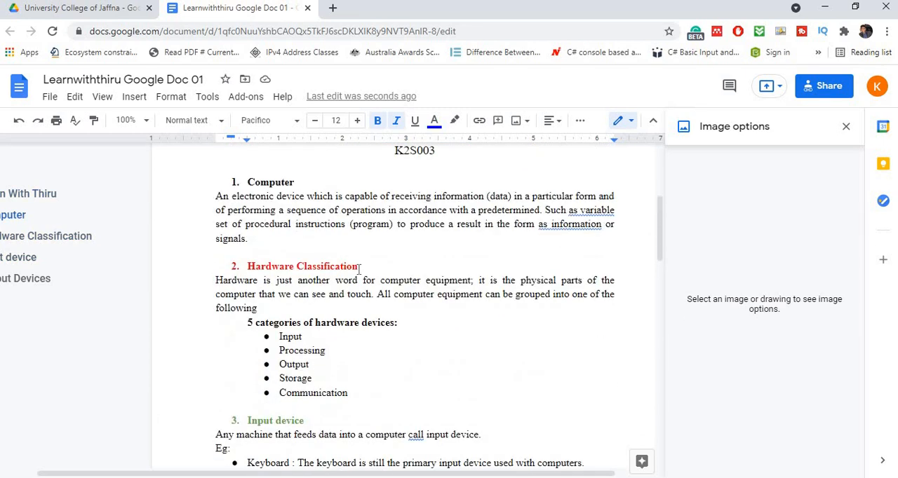
left_click_drag(359, 268, 241, 257)
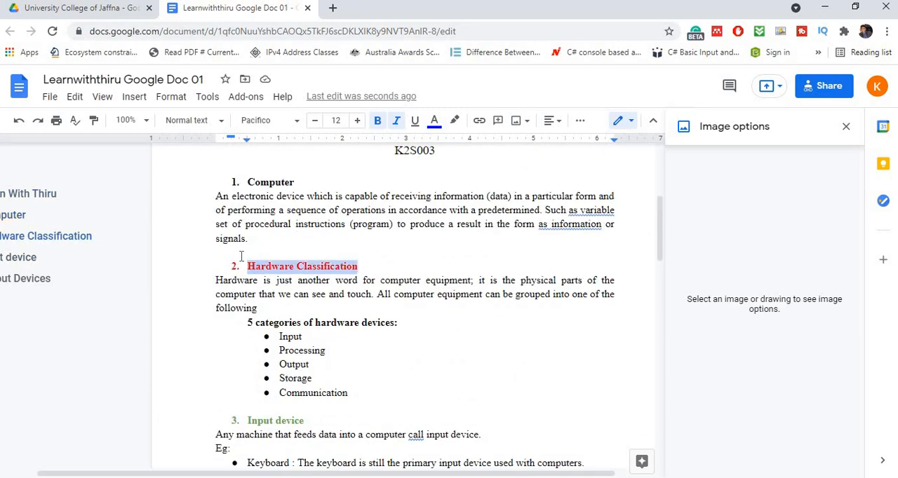
left_click(94, 120)
left_click_drag(295, 182, 247, 183)
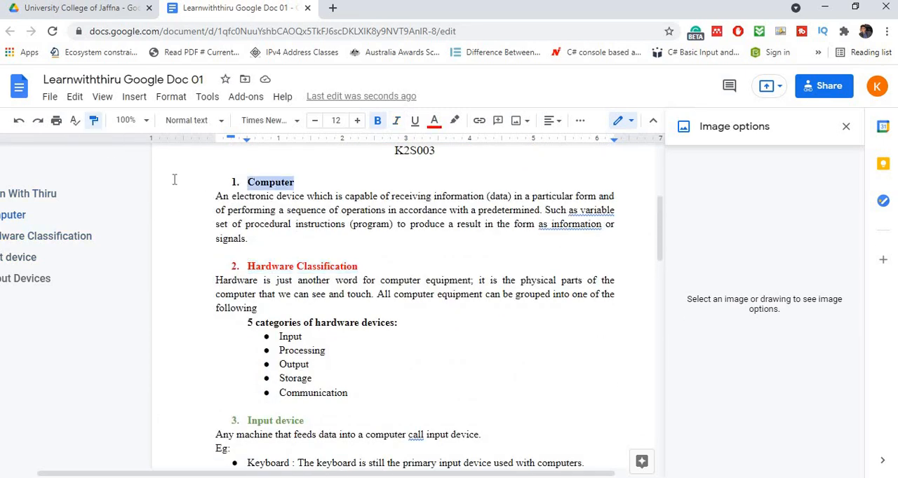
- Try to paint the red "Hardware Classification" heading format onto the list number of the "Computer" heading
left_click_drag(295, 265, 265, 266)
left_click(94, 121)
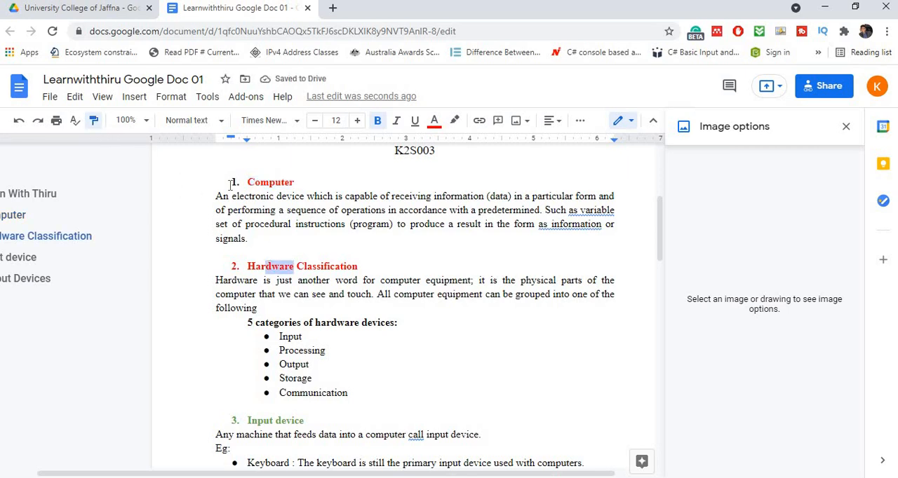
left_click_drag(241, 183, 201, 187)
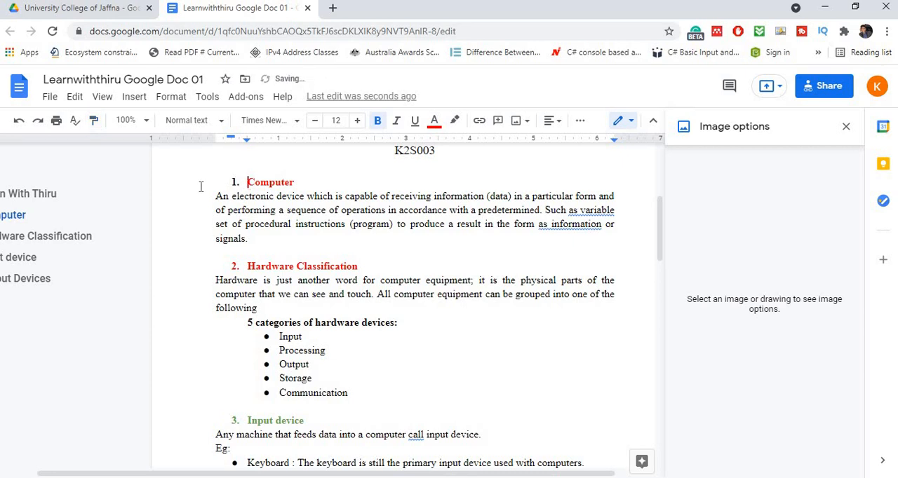
- Accept the grammar suggestion "as a variable" in the paragraph under the "Computer" heading
left_click(303, 177)
left_click(604, 214)
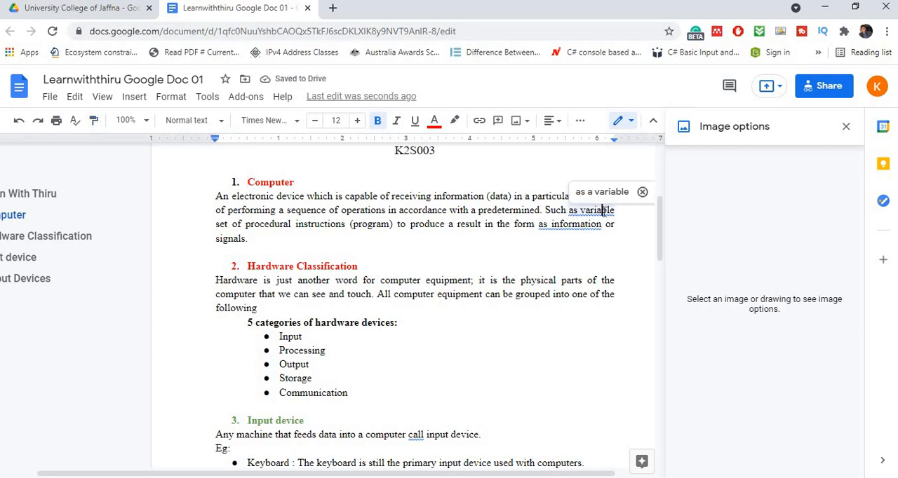
left_click(596, 191)
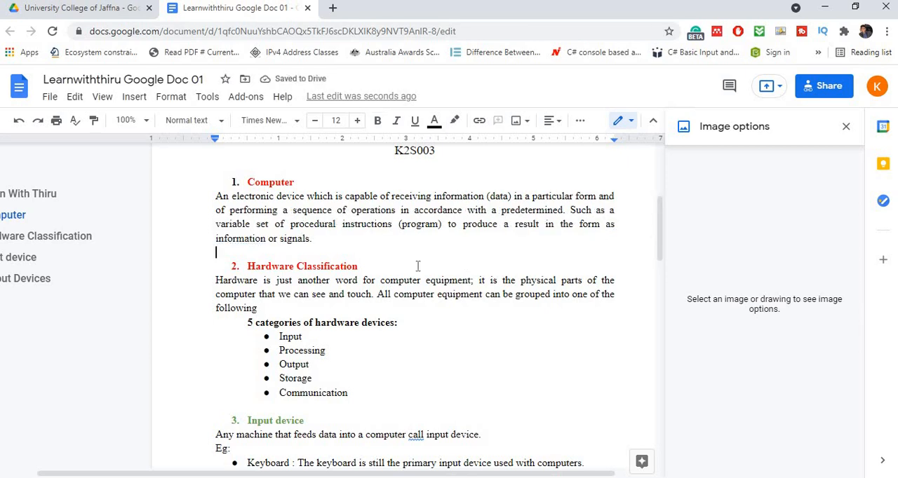
- Review the available text alignment options and the additional spacing, list and indent tools
scroll(417, 264, "up", 4)
scroll(416, 266, "up", 3)
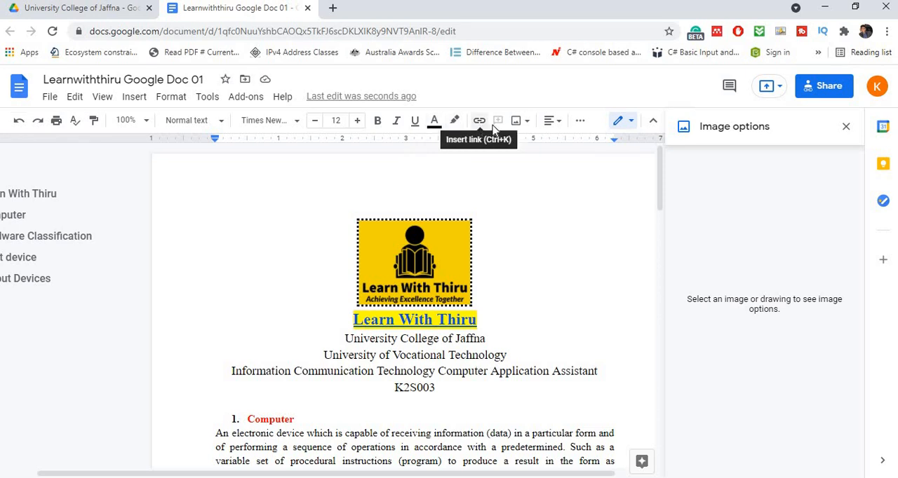
left_click(554, 121)
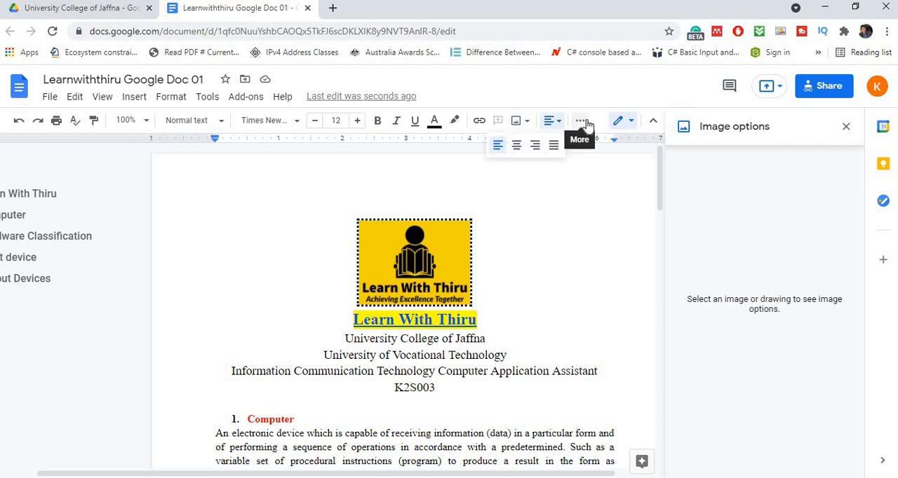
left_click(582, 122)
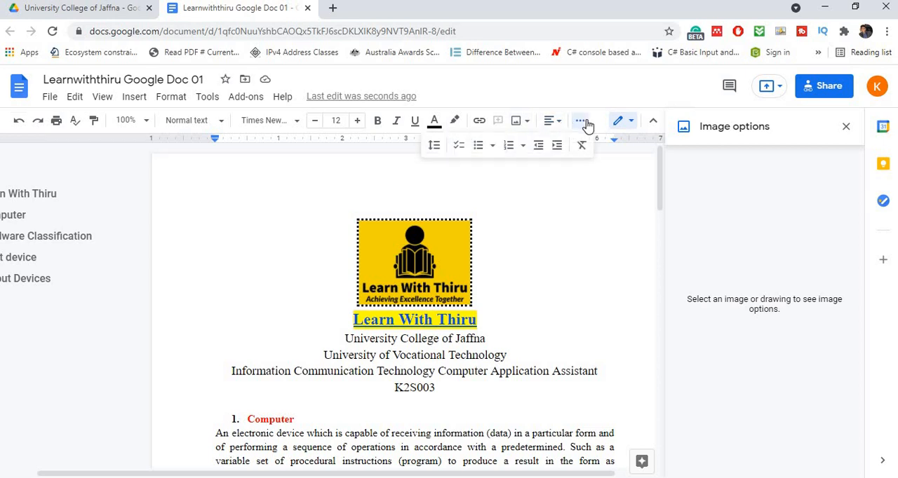
left_click(510, 255)
- Close the image options, clear all formatting from the "Computer" heading, and undo the clearing
left_click_drag(201, 418, 343, 421)
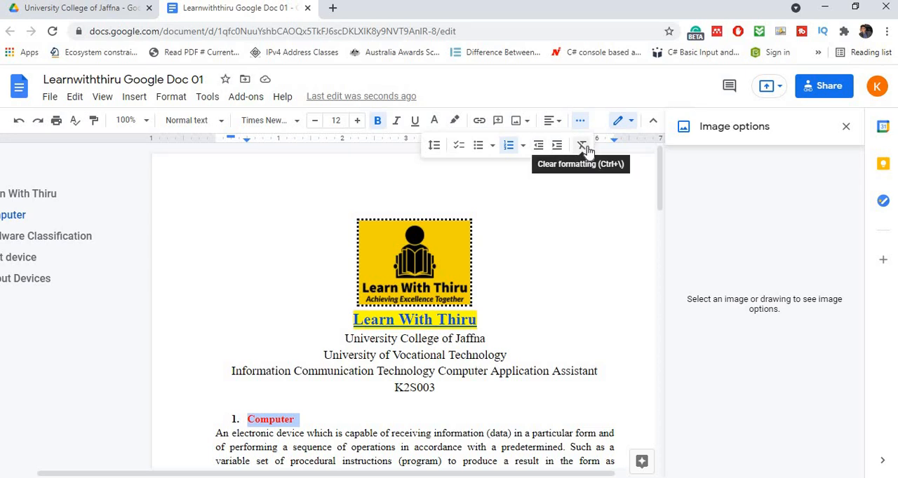
left_click(843, 125)
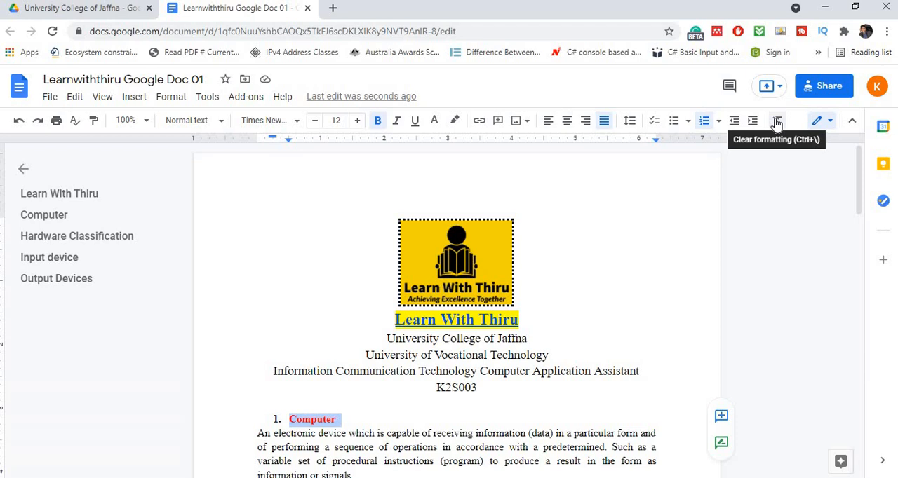
left_click(777, 124)
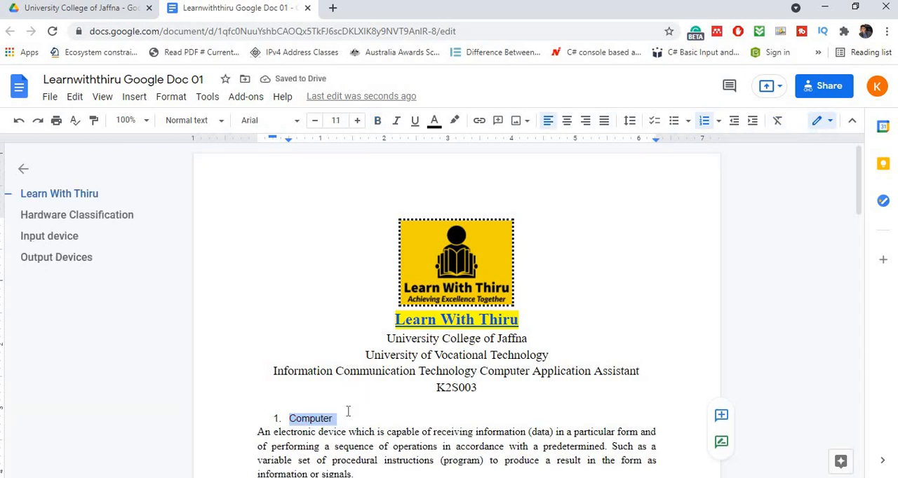
key("ctrl+z")
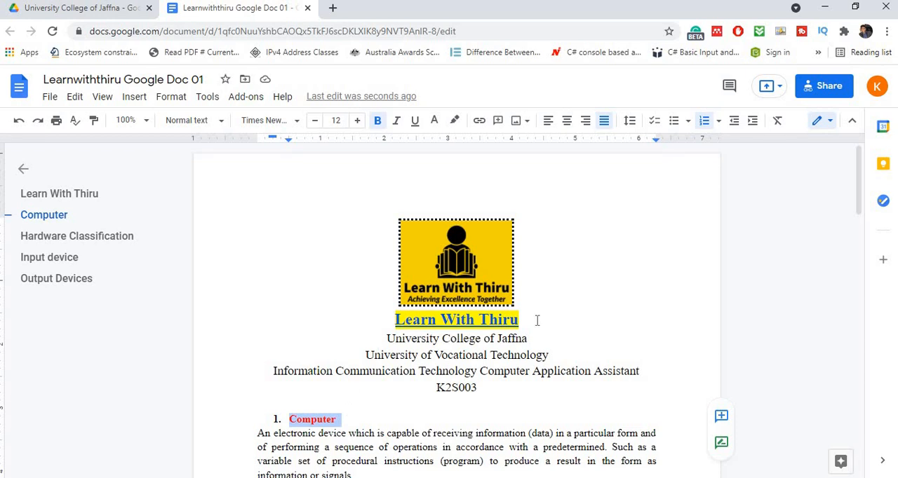
- Look through the finished document and download it as a Microsoft Word (.docx) file
scroll(538, 320, "down", 15)
scroll(538, 320, "down", 5)
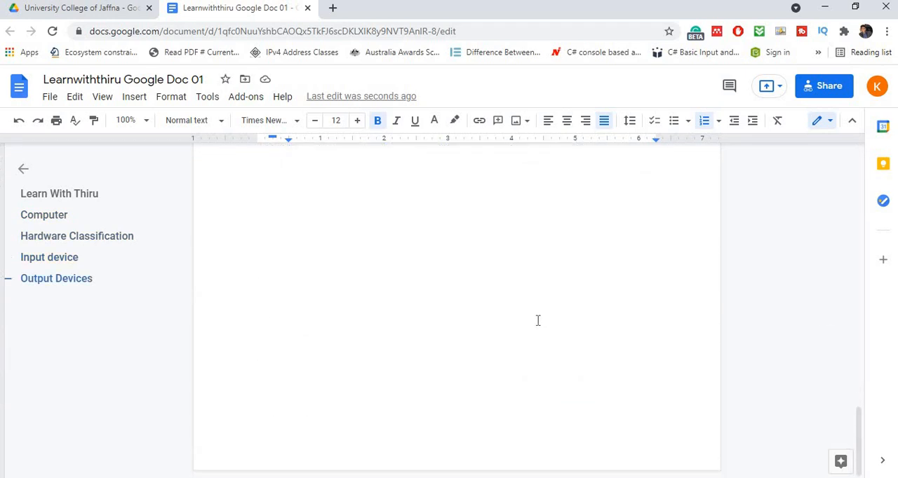
scroll(537, 322, "up", 8)
scroll(538, 323, "down", 2)
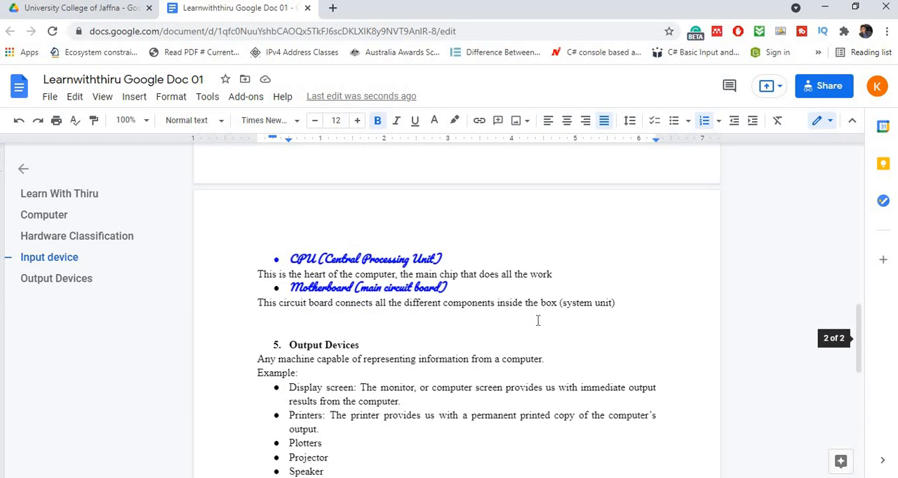
scroll(538, 321, "down", 3)
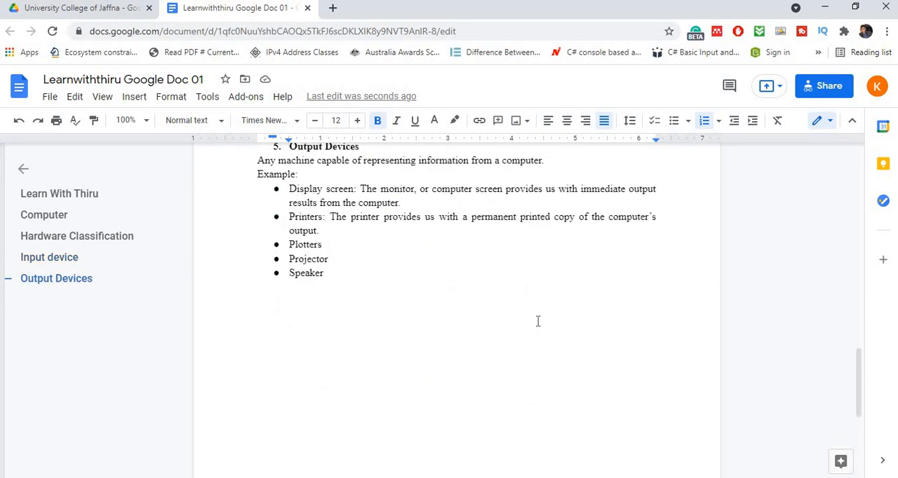
left_click(49, 98)
mouse_move(73, 202)
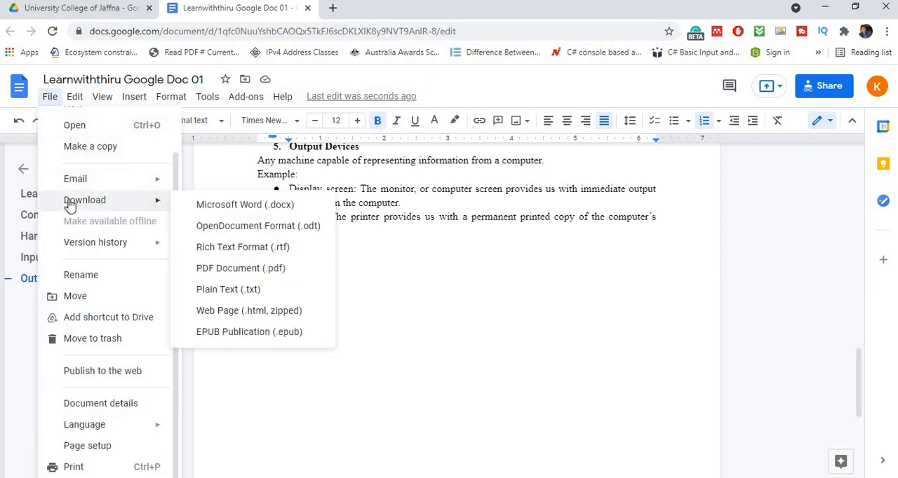
left_click(211, 205)
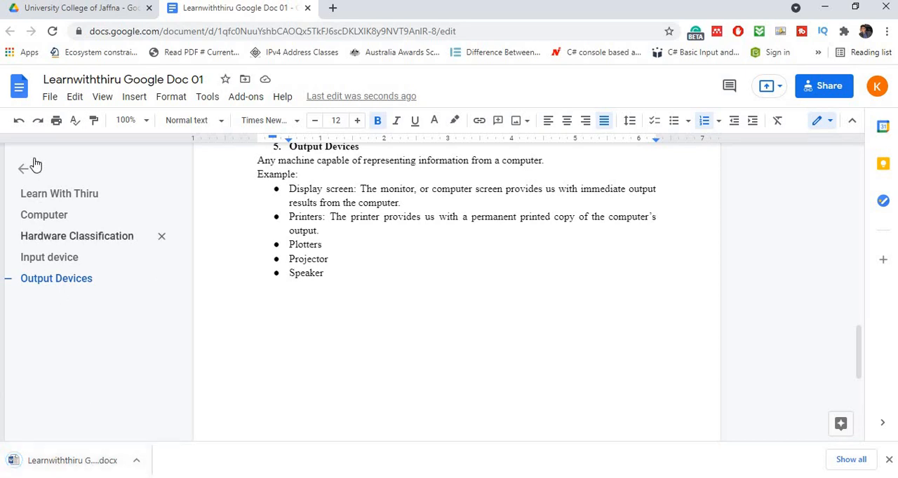
- Download the document as a PDF Document (.pdf)
left_click(49, 96)
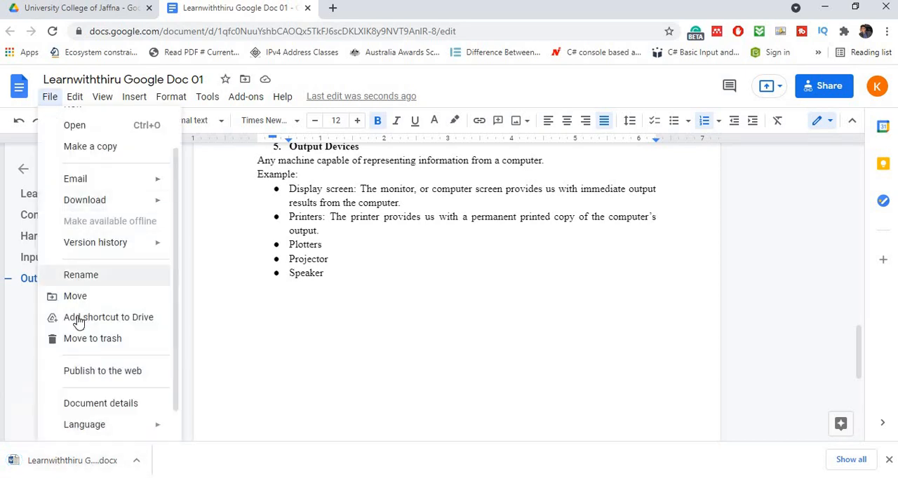
mouse_move(100, 199)
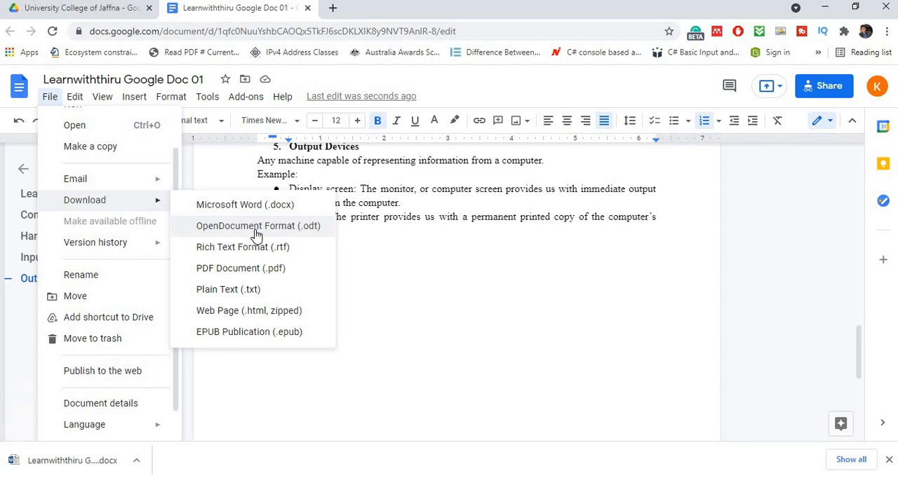
left_click(237, 270)
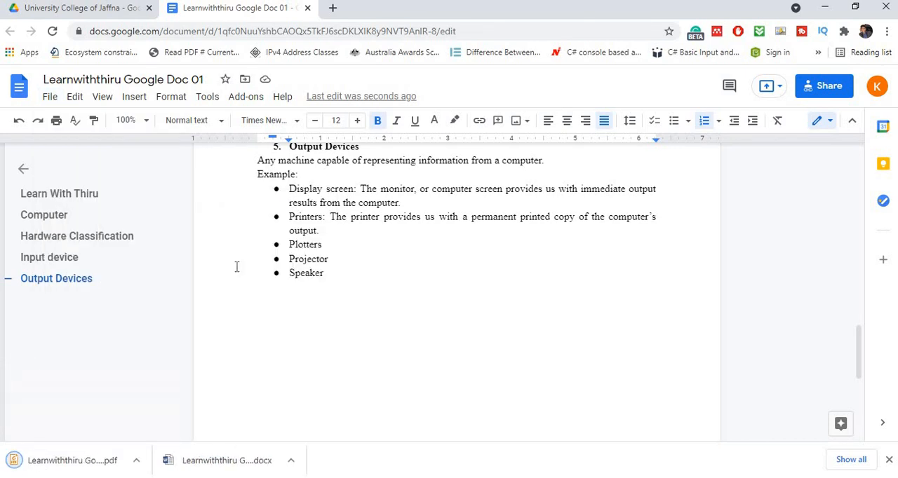
- Download the document as a Plain Text (.txt) file
left_click(50, 98)
mouse_move(100, 208)
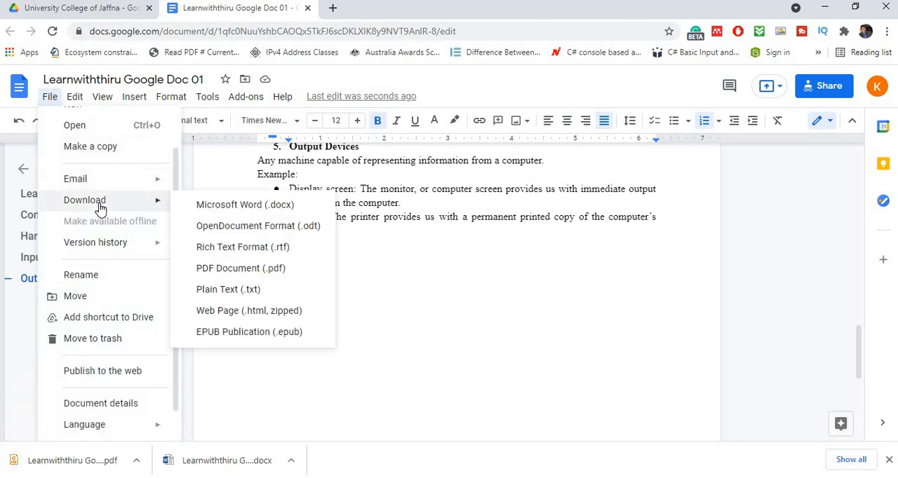
left_click(259, 293)
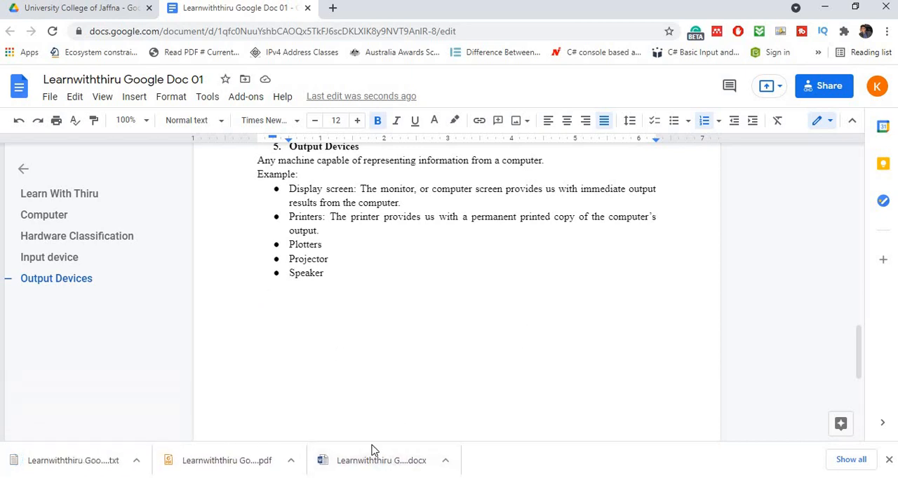
- Open the downloaded PDF in Foxit Reader and check its contents against the document
left_click(254, 461)
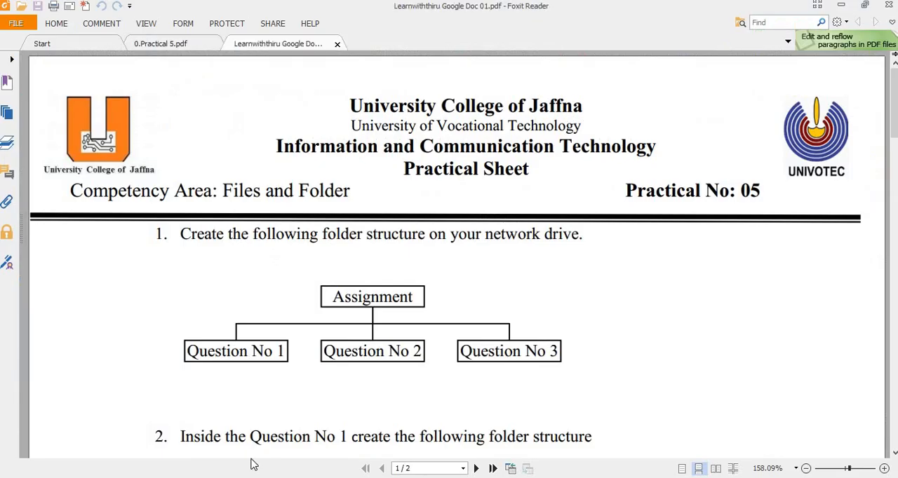
scroll(284, 235, "down", 20)
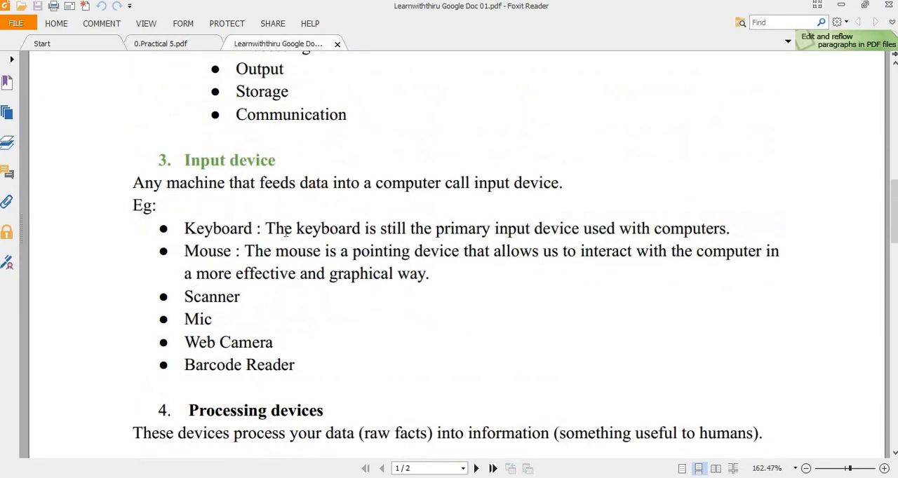
scroll(286, 232, "up", 20)
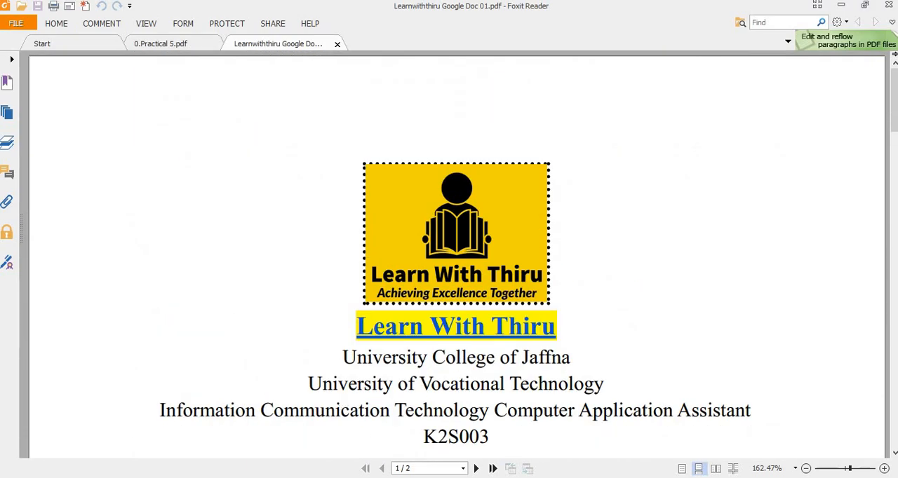
- Return to the browser and open the downloaded plain text file in Notepad
left_click(387, 477)
left_click(55, 458)
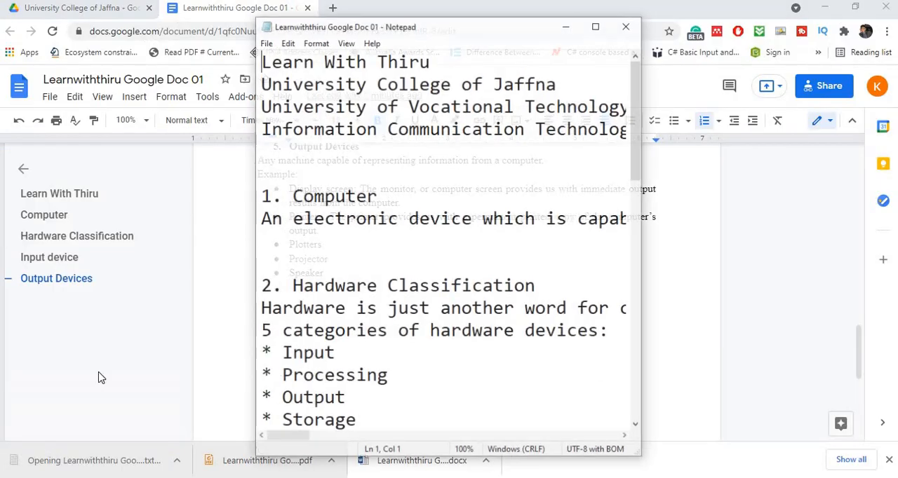
- Check the plain text file's contents down to Output Devices, widening the Notepad window, and close it to return to the document
scroll(342, 148, "down", 5)
scroll(342, 148, "down", 6)
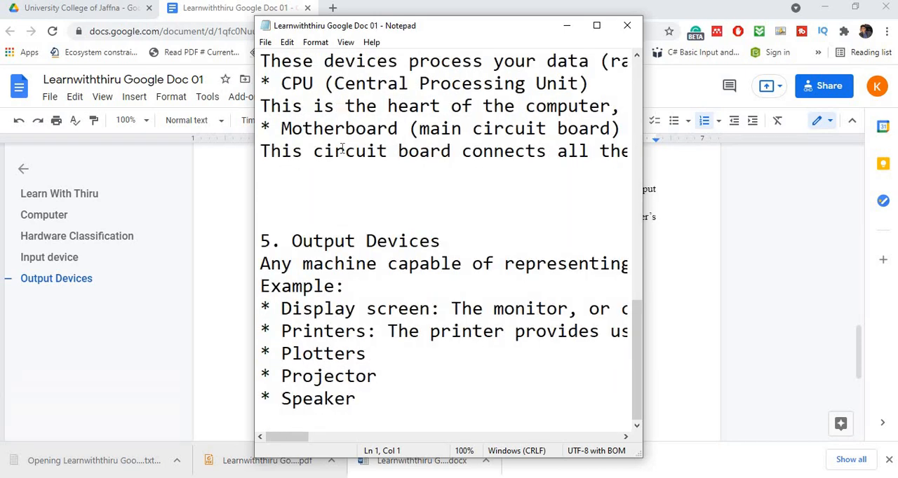
scroll(342, 148, "up", 12)
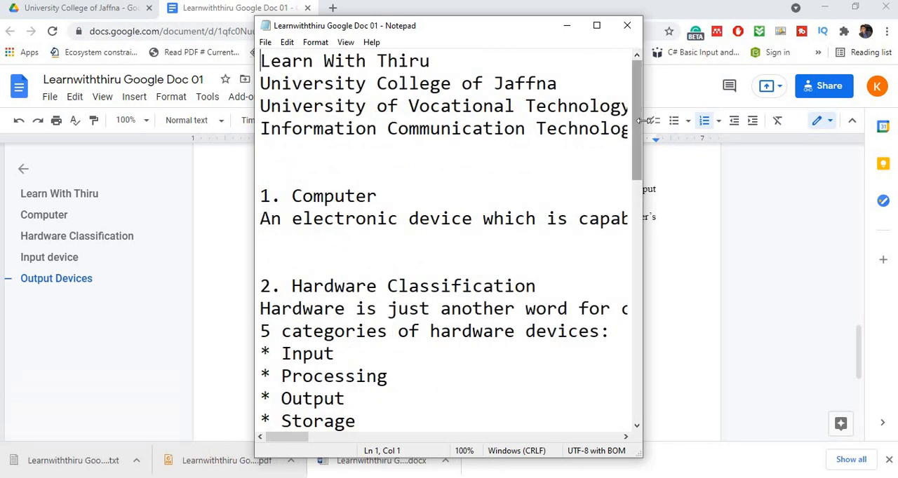
left_click_drag(641, 120, 886, 120)
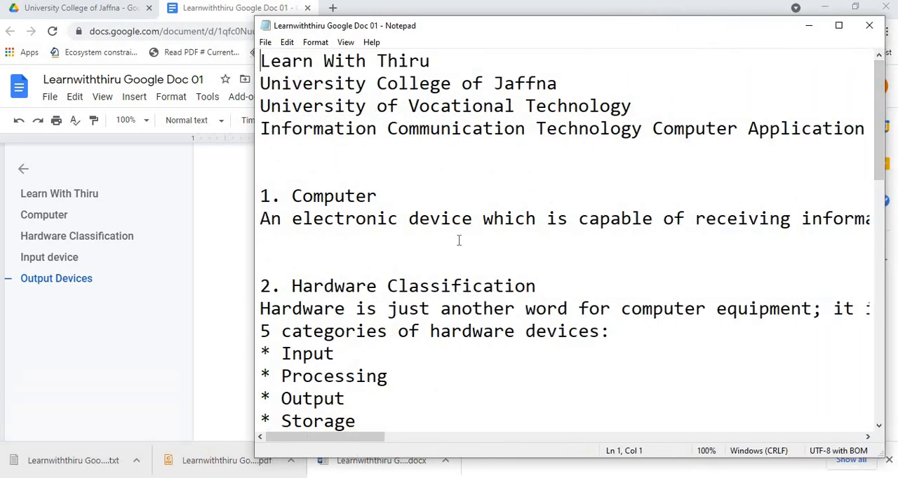
scroll(459, 241, "down", 12)
scroll(458, 245, "up", 12)
left_click(868, 26)
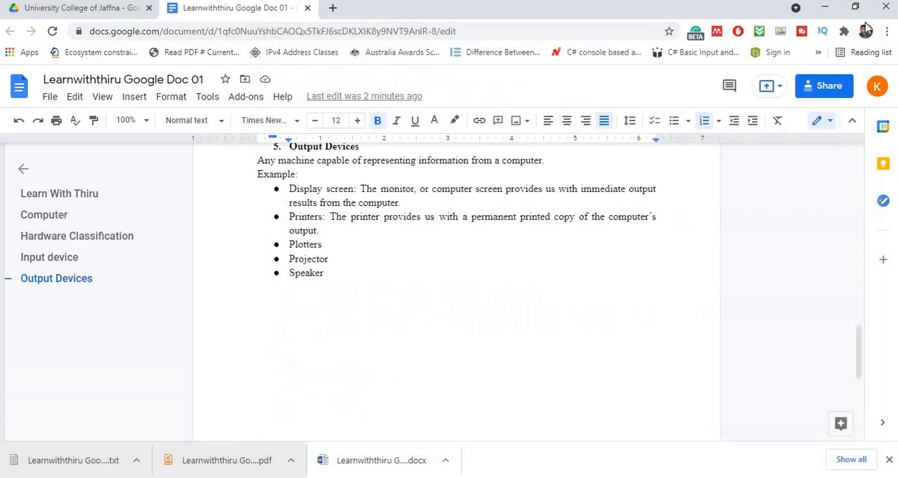
scroll(531, 265, "up", 5)
scroll(530, 266, "up", 10)
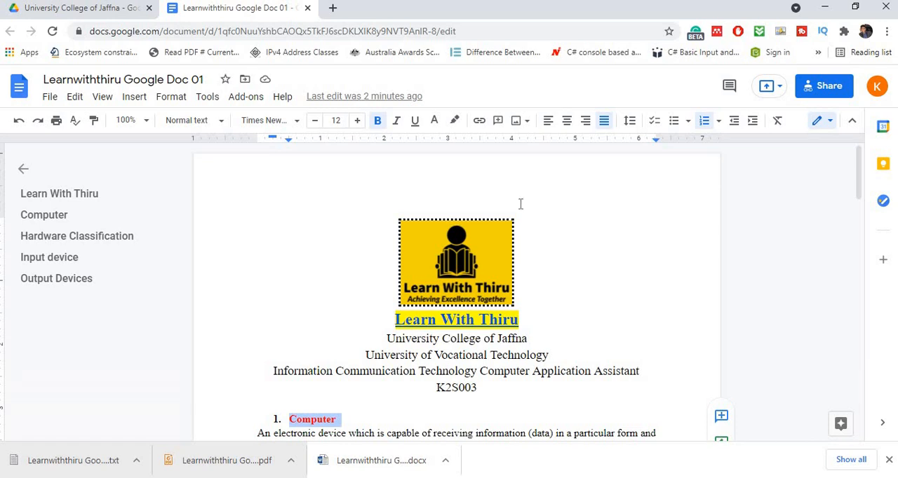
scroll(521, 200, "down", 15)
scroll(521, 204, "down", 8)
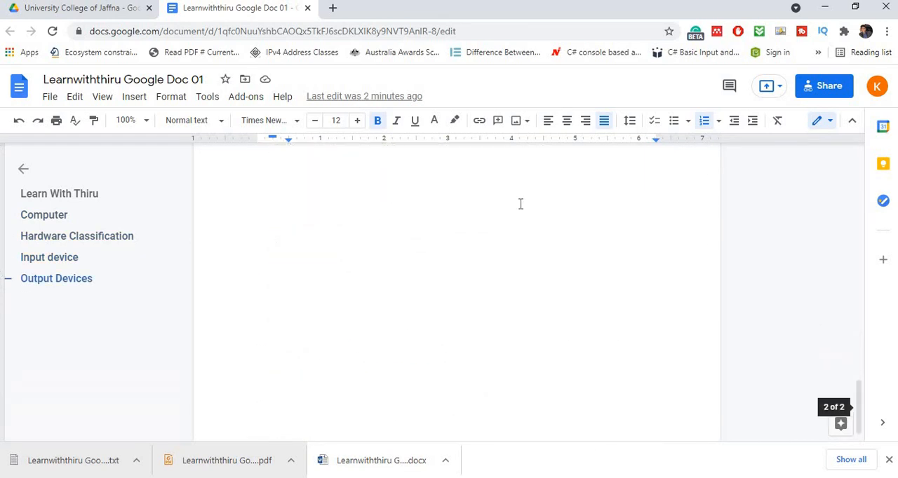
scroll(521, 204, "up", 5)
scroll(521, 204, "up", 18)
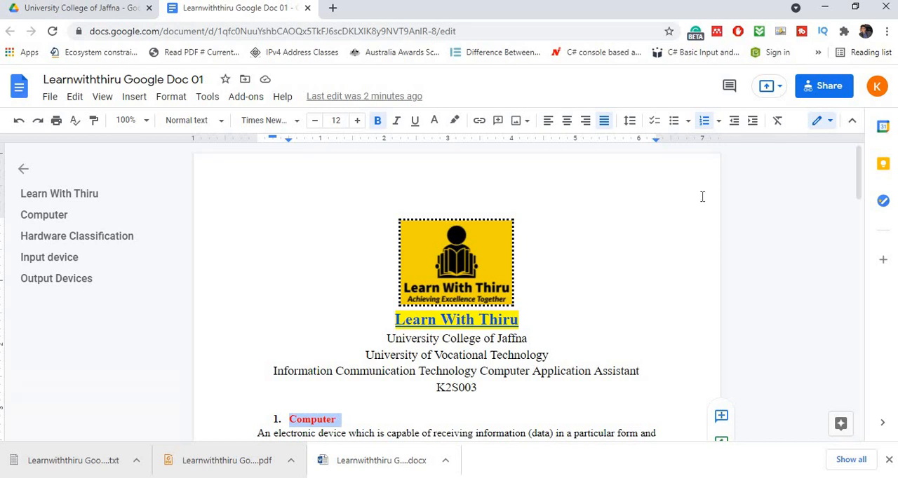
- Start sharing the document and add the recipient's suggested e-mail address
left_click(830, 88)
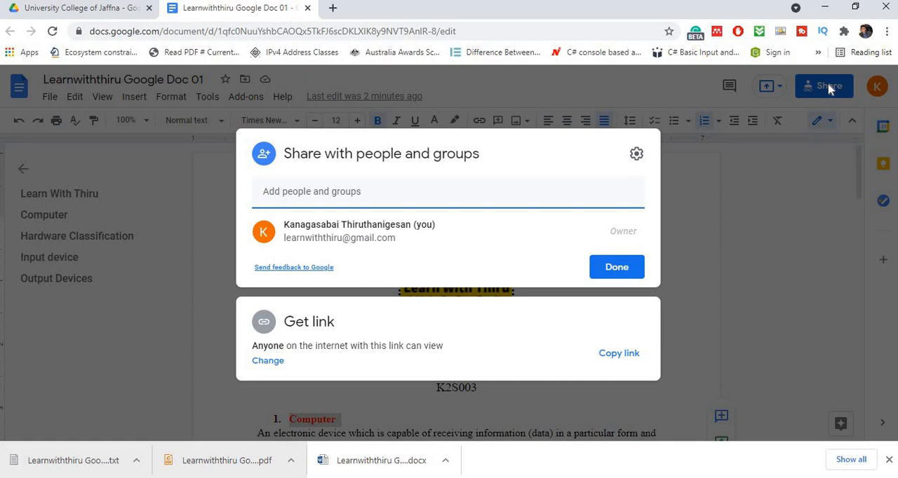
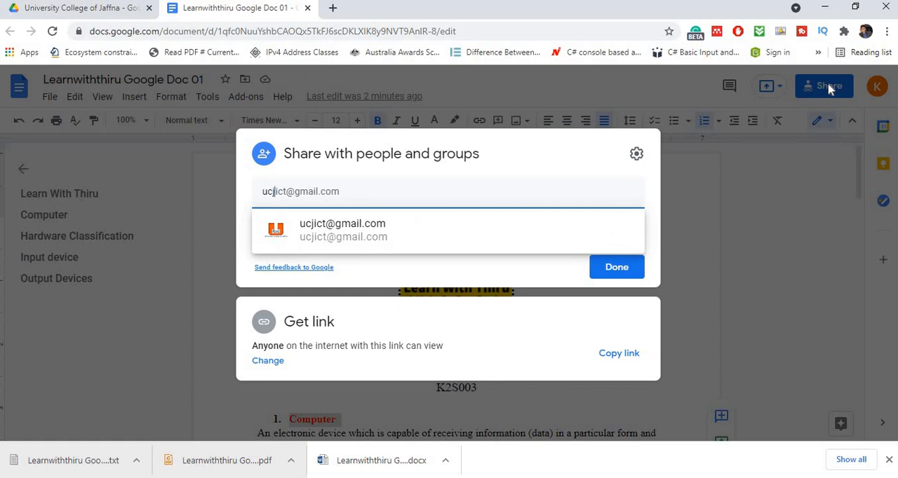
key("Down")
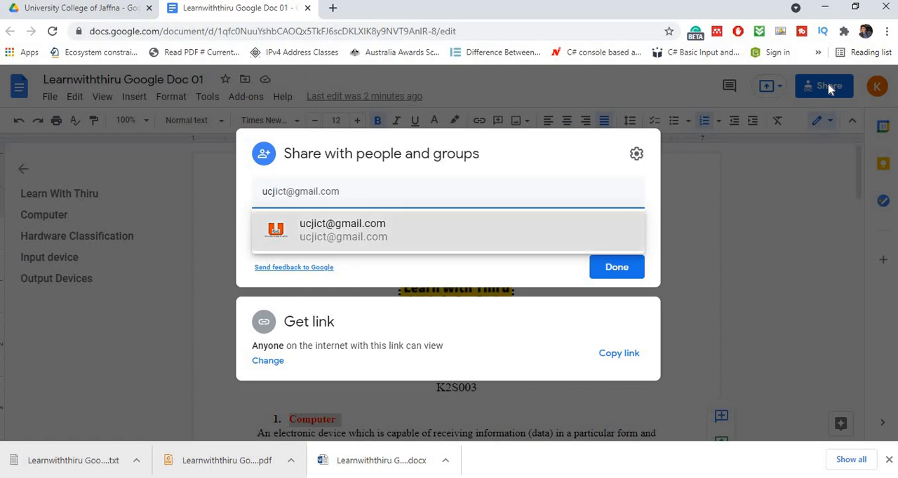
key("Return")
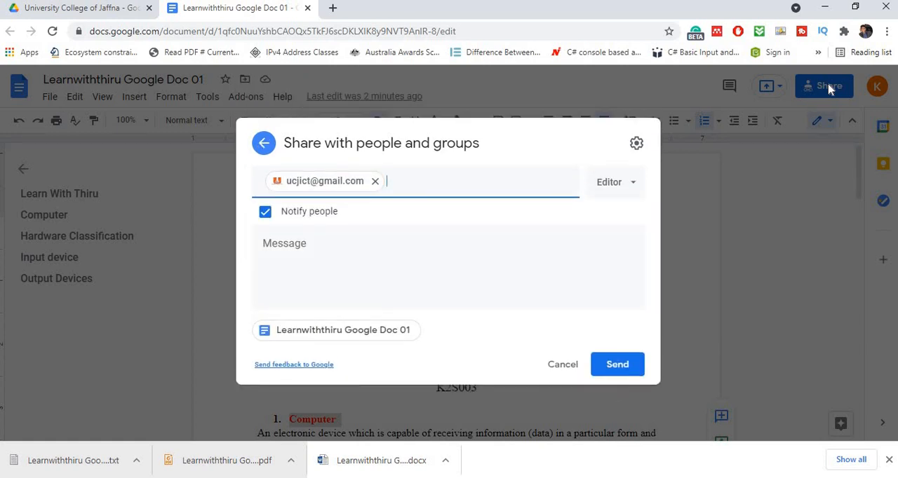
- Begin the share message with "Dear Sir My registration number is" followed by the student's registration number
left_click(287, 245)
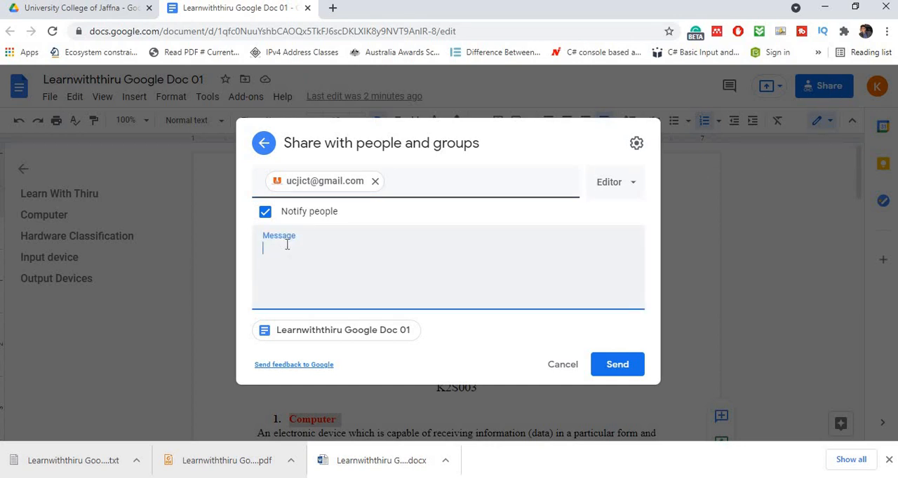
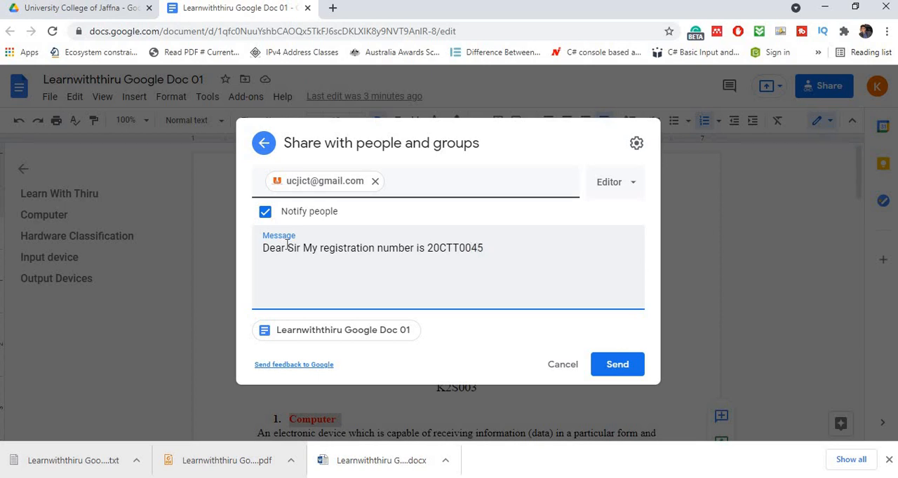
- Add a second message line reading "Here i have attached my first document Google Docs for your kind consideration"
key("Return")
type("Here i have attach")
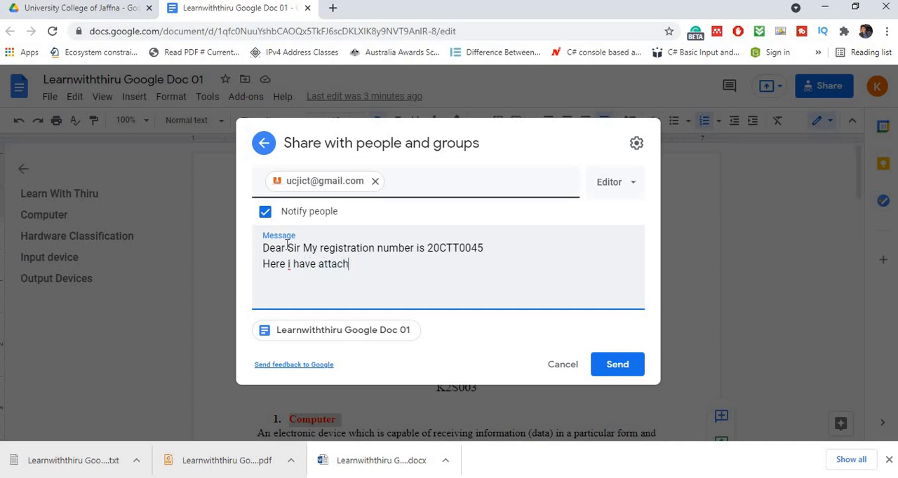
type("ed my first documnt")
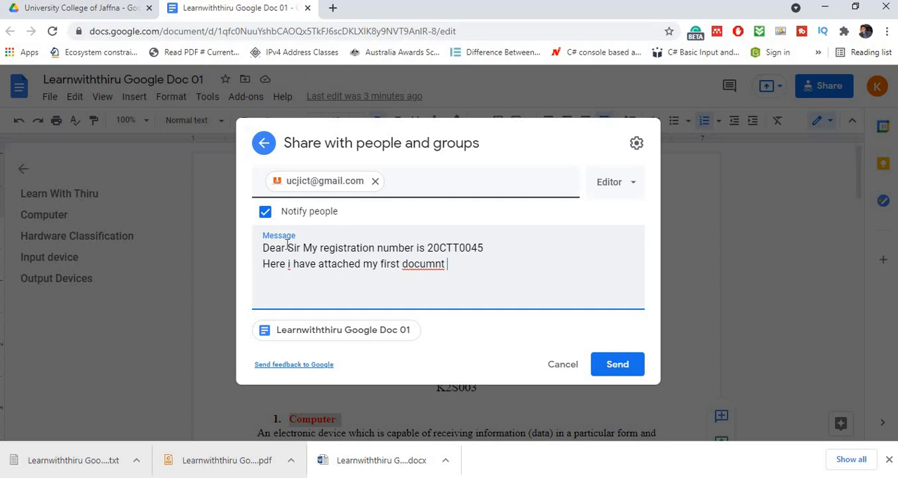
key("BackSpace")
key("BackSpace")
key("BackSpace")
key("BackSpace")
type("ment Google")
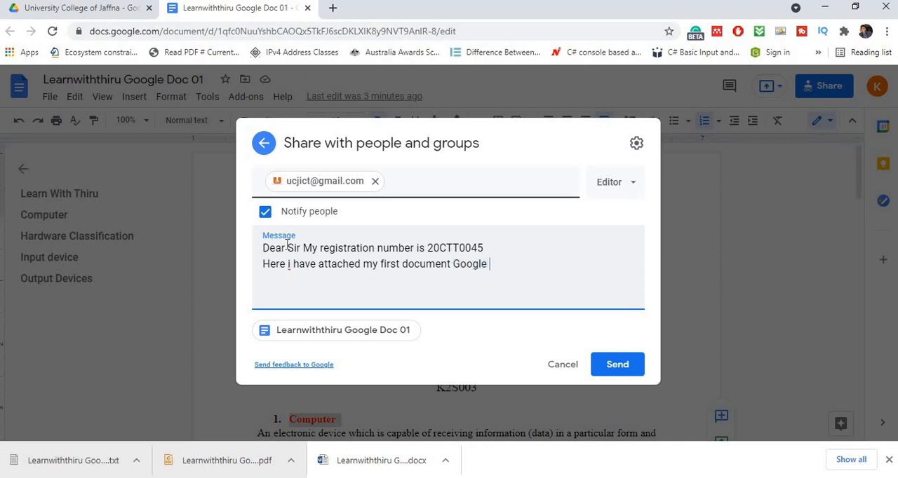
type(" ocs")
key("BackSpace")
key("BackSpace")
type("Docs for your k")
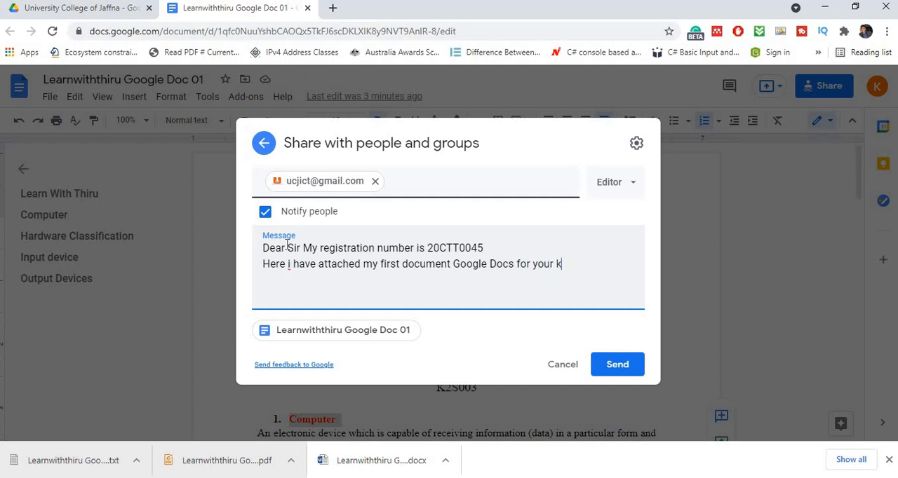
type("ind consideration ")
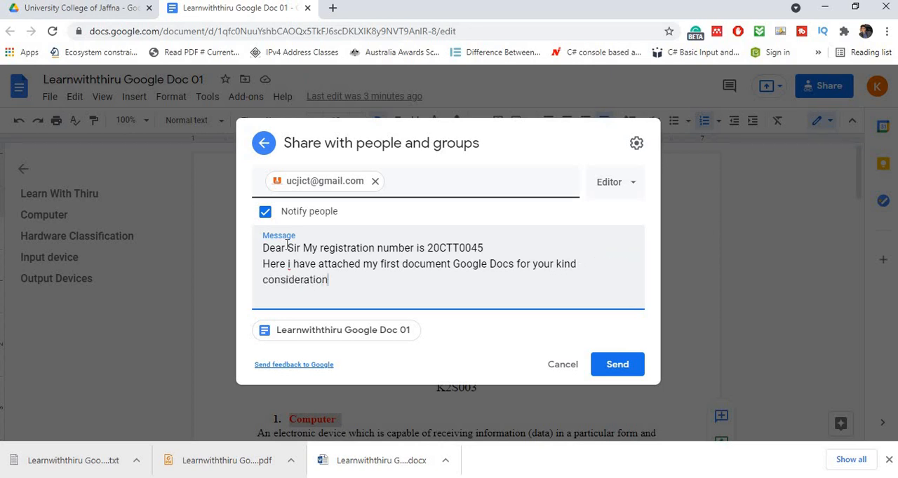
type("Thank you")
- End the message with "Thank you" on its own line, keep the Editor role and send the share invitation
left_click(637, 195)
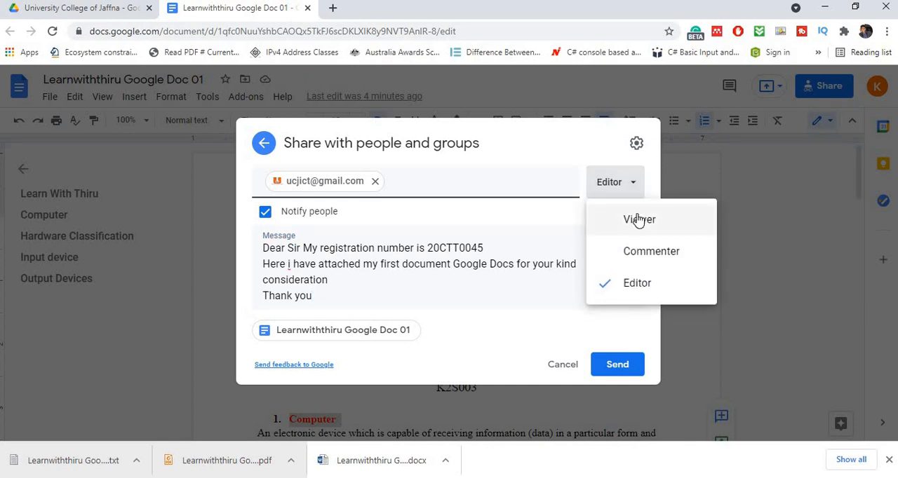
left_click(618, 378)
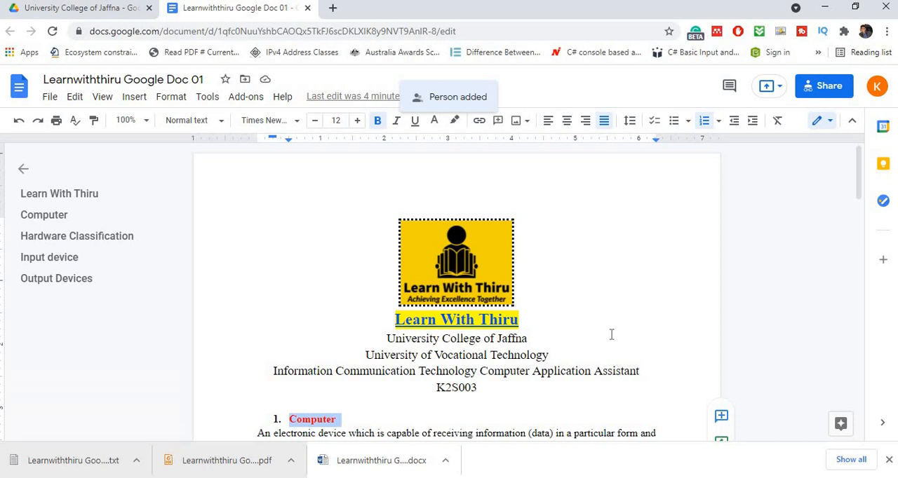
scroll(602, 295, "down", 15)
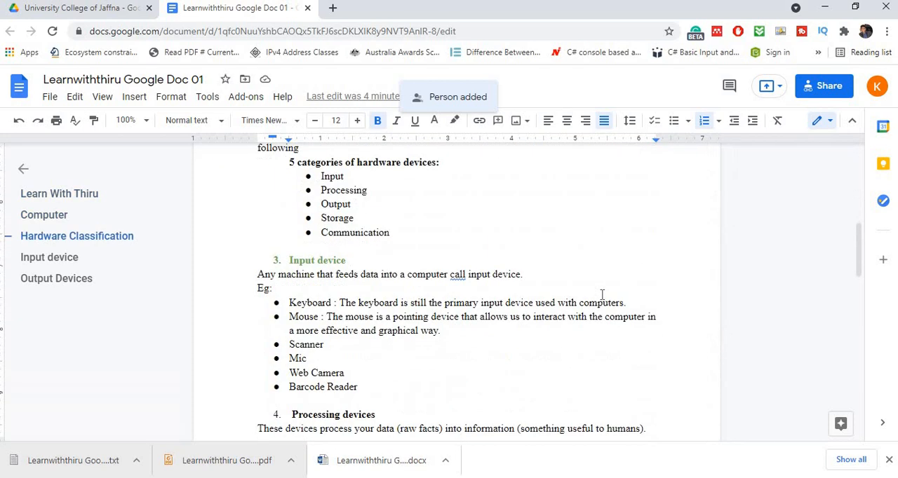
scroll(600, 281, "down", 6)
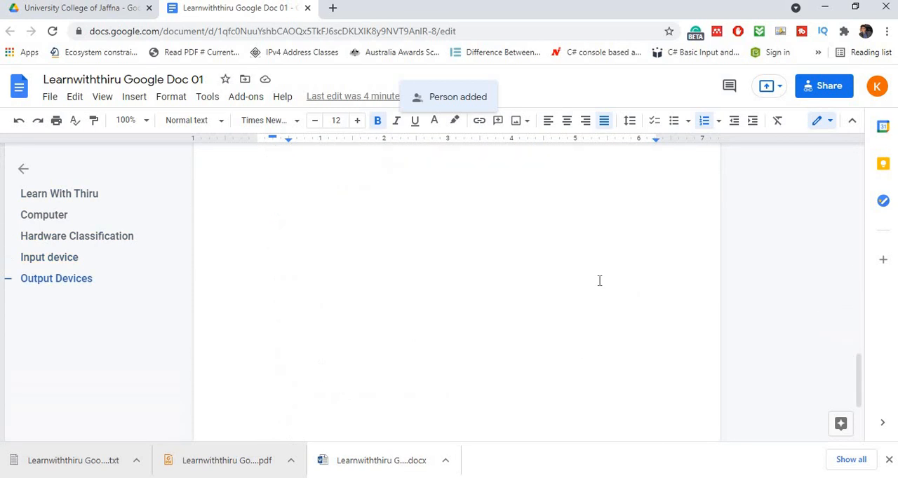
scroll(600, 279, "up", 10)
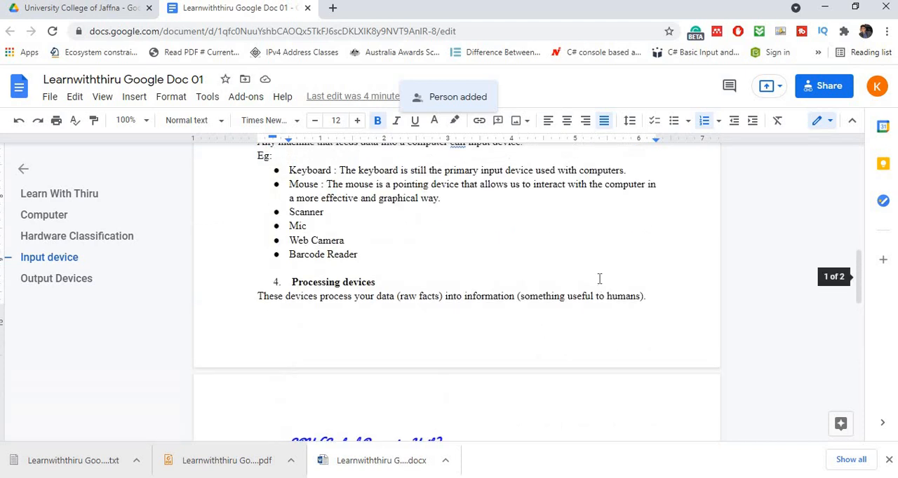
scroll(600, 279, "up", 5)
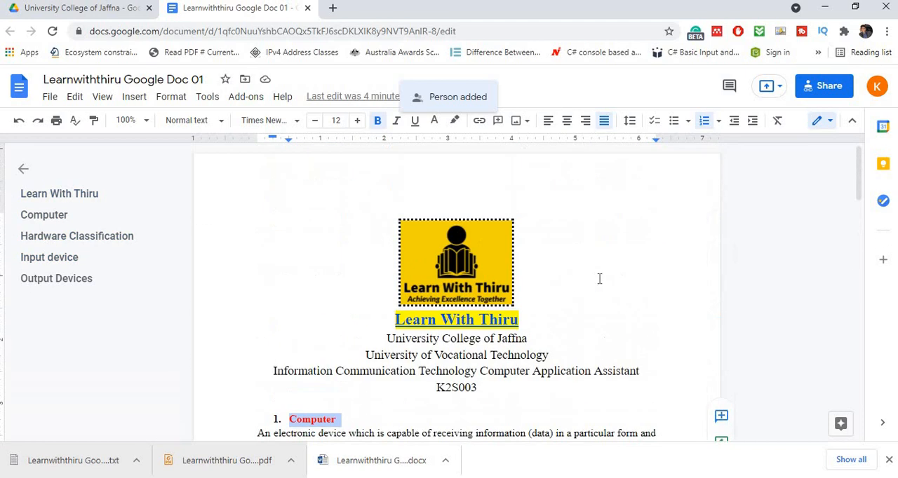